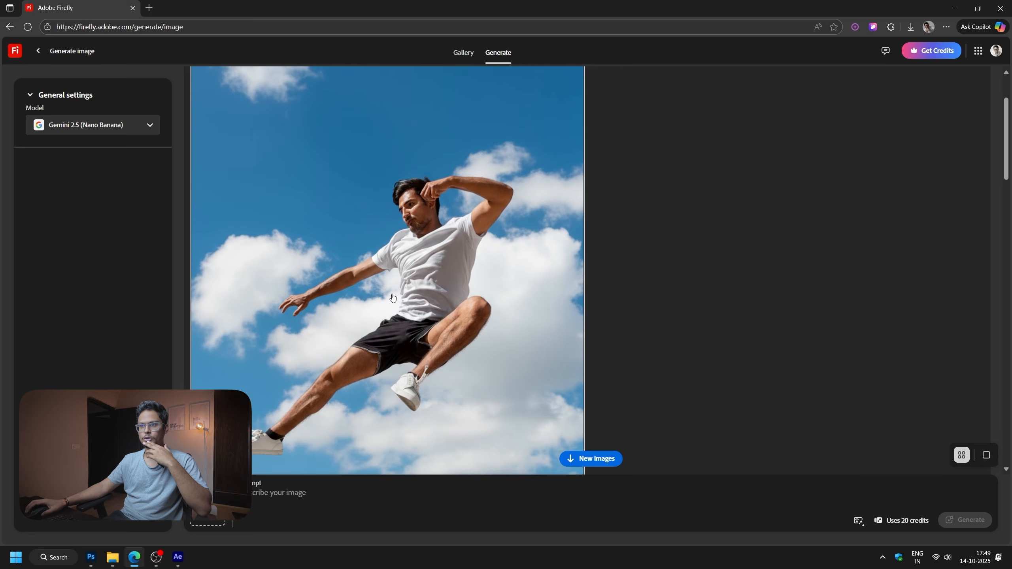
# - Review the generated images for the prompt "a man is jumping, sky is the background"
pyautogui.scroll(-3, 392, 297)
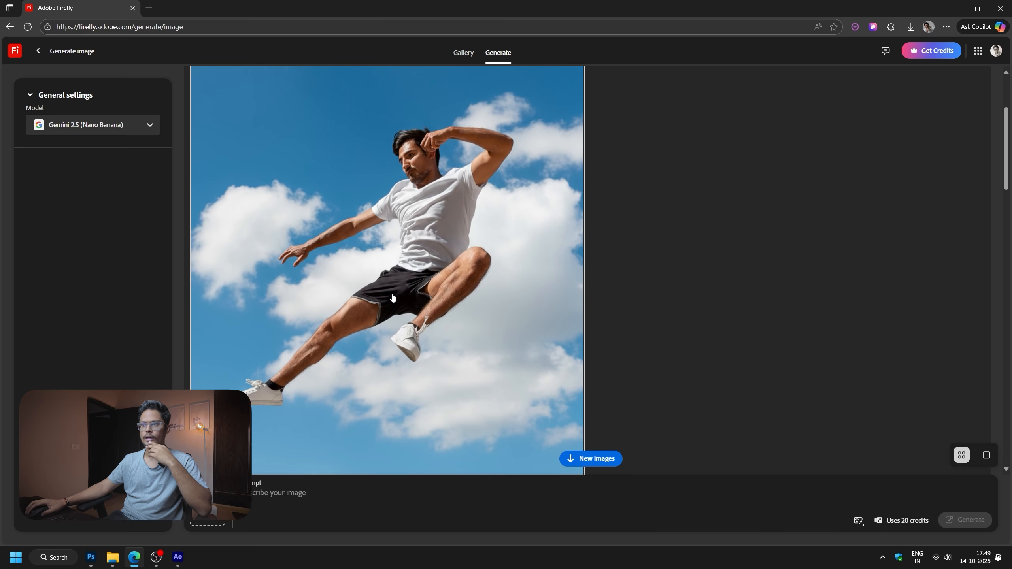
pyautogui.scroll(-20, 393, 297)
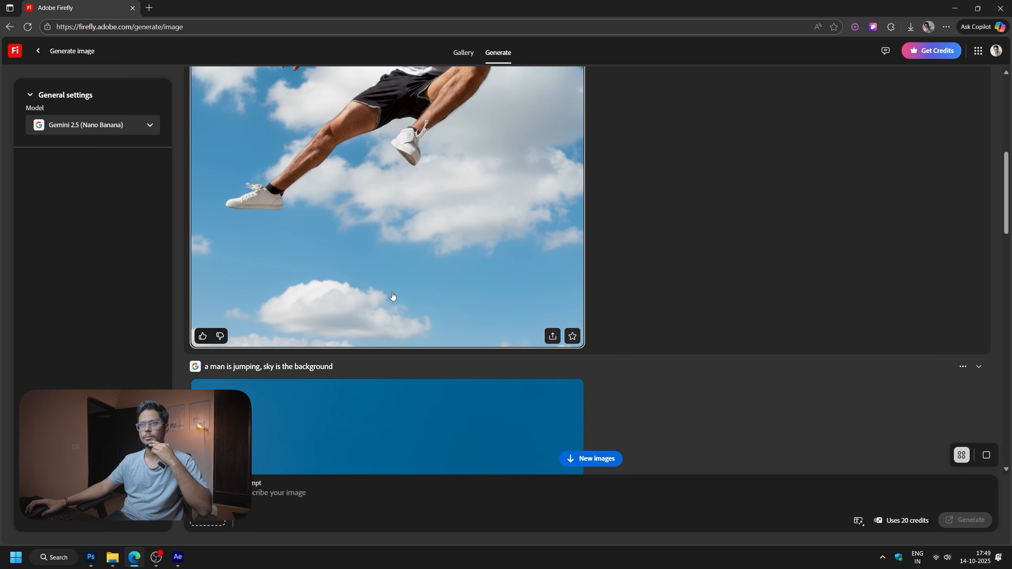
pyautogui.scroll(20, 389, 305)
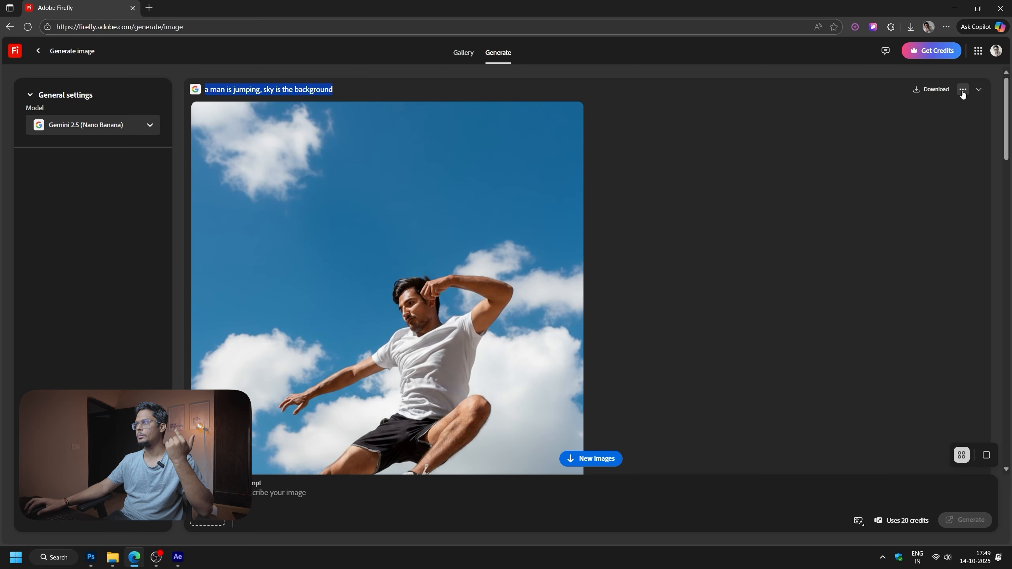
pyautogui.click(963, 91)
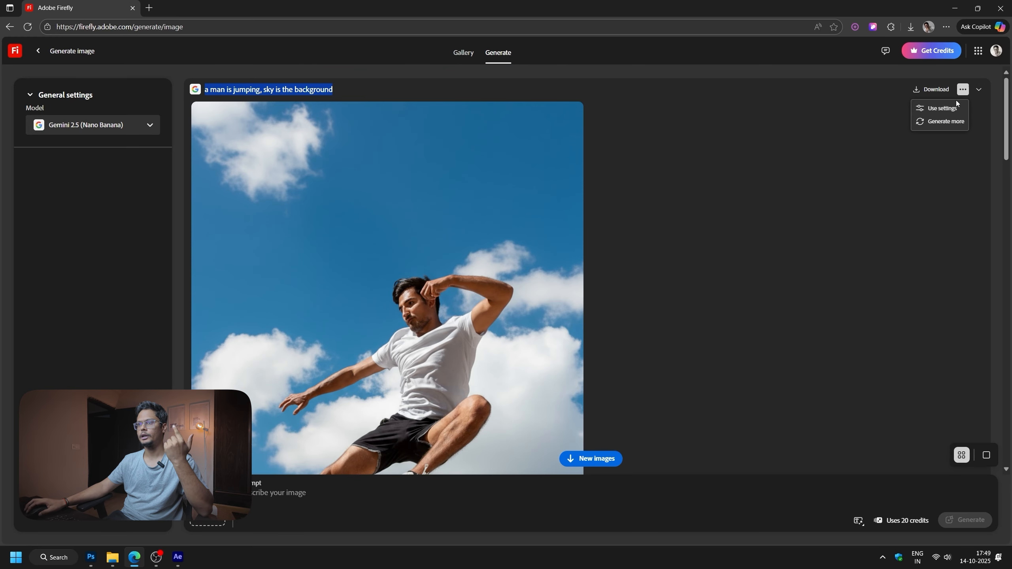
pyautogui.scroll(-10, 701, 168)
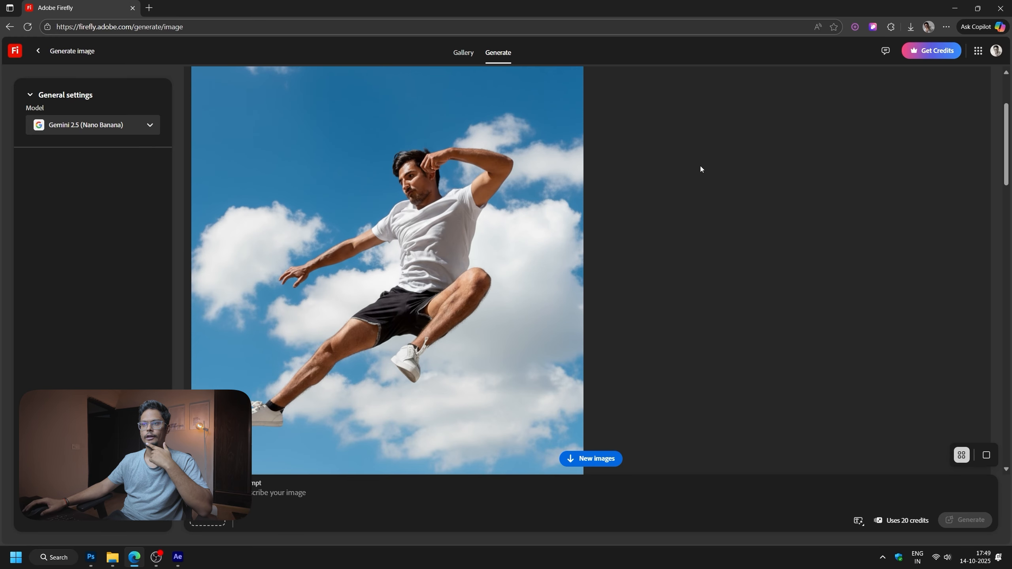
pyautogui.scroll(-3, 503, 273)
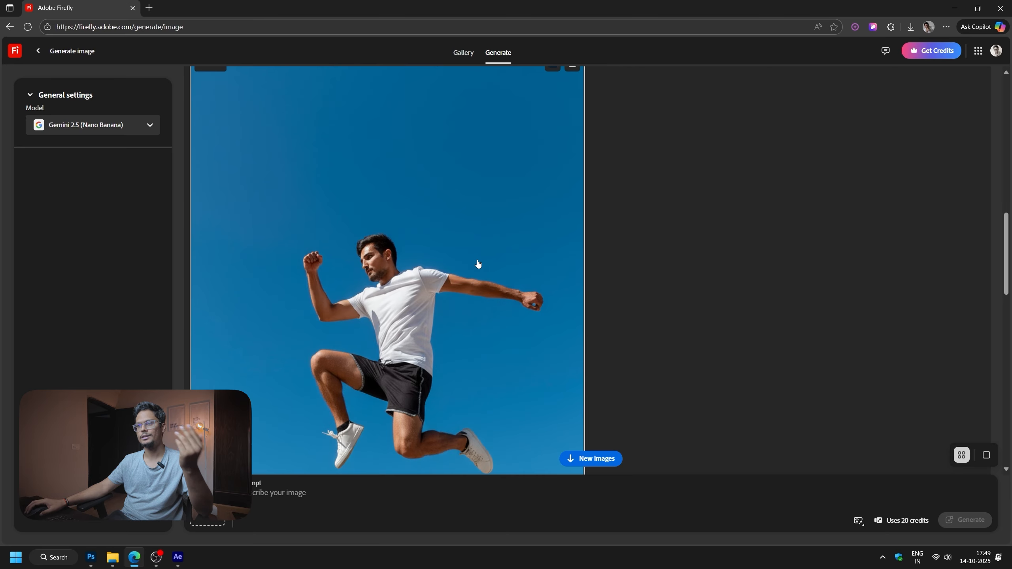
pyautogui.scroll(-1, 478, 264)
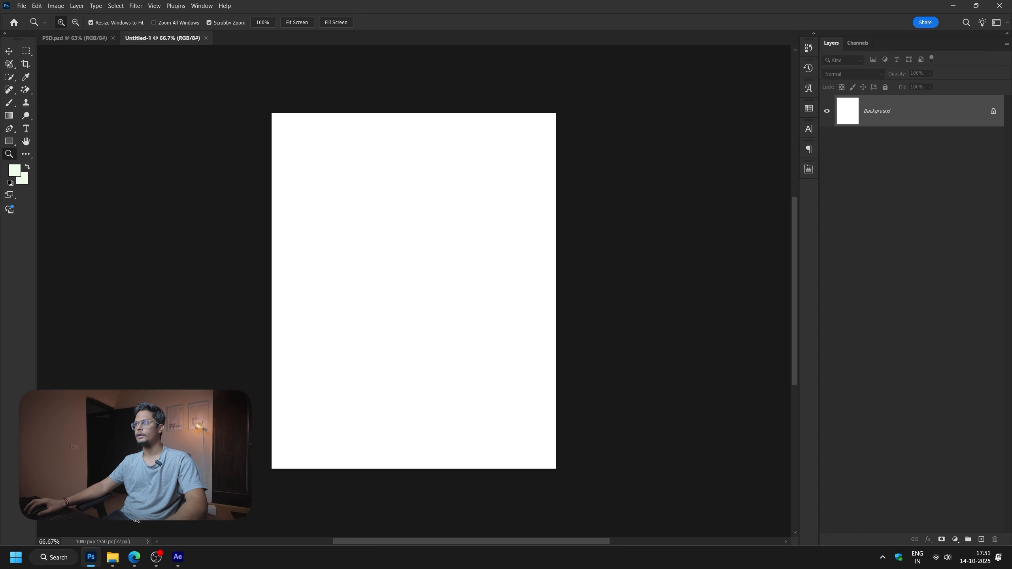
pyautogui.click(134, 558)
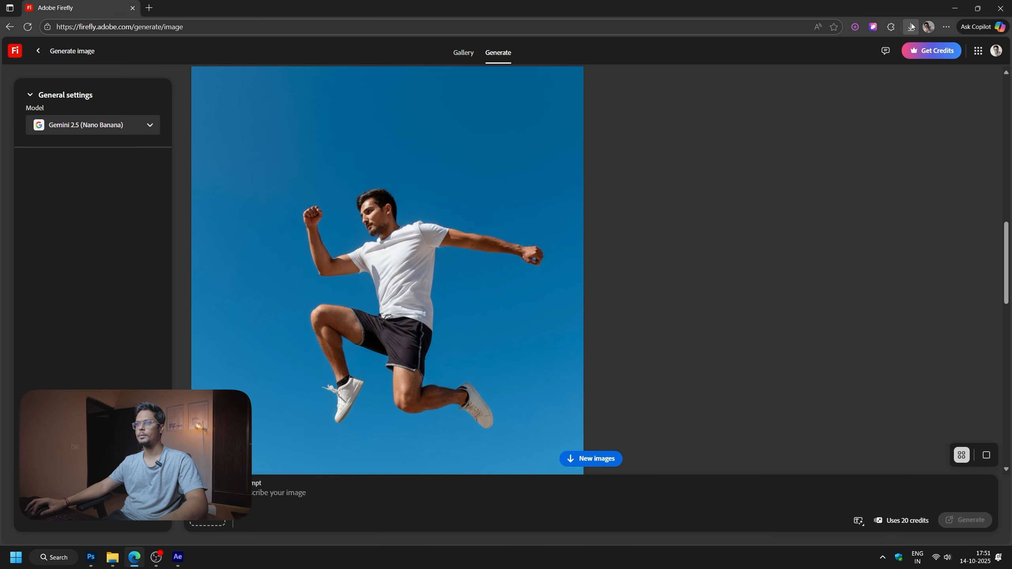
pyautogui.click(911, 27)
pyautogui.moveTo(842, 68); pyautogui.dragTo(422, 255)
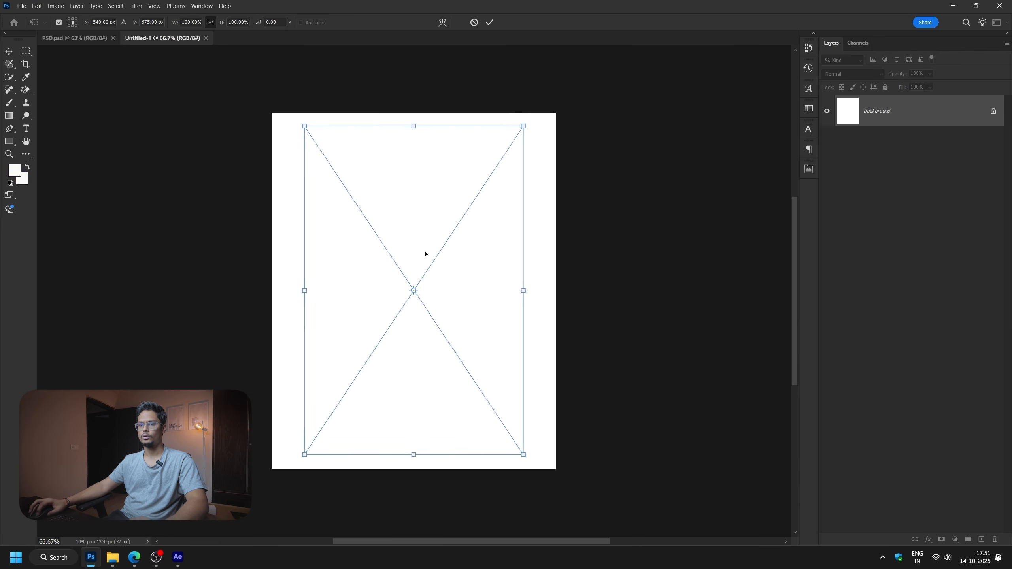
pyautogui.click(135, 557)
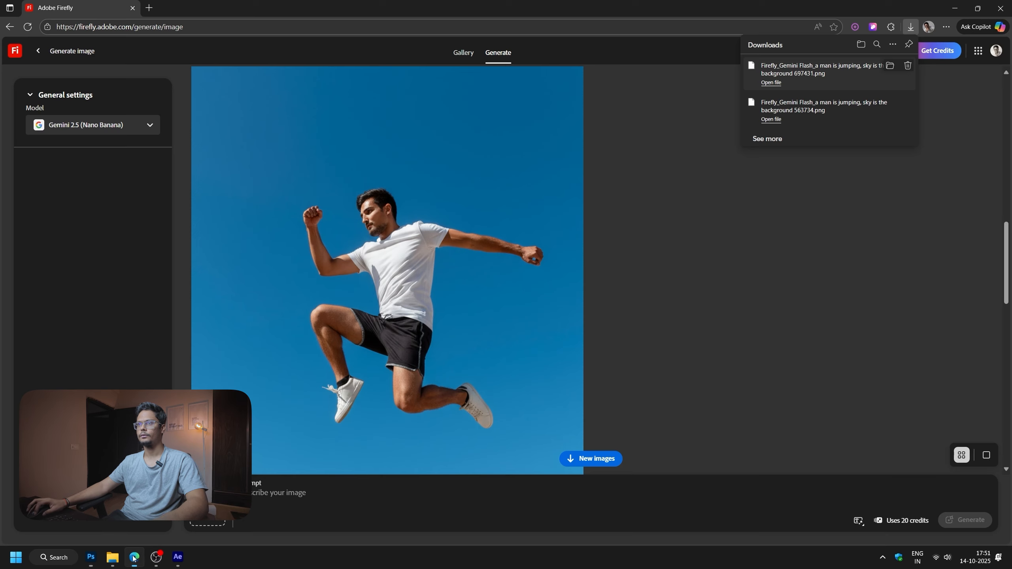
pyautogui.moveTo(773, 120); pyautogui.dragTo(484, 262)
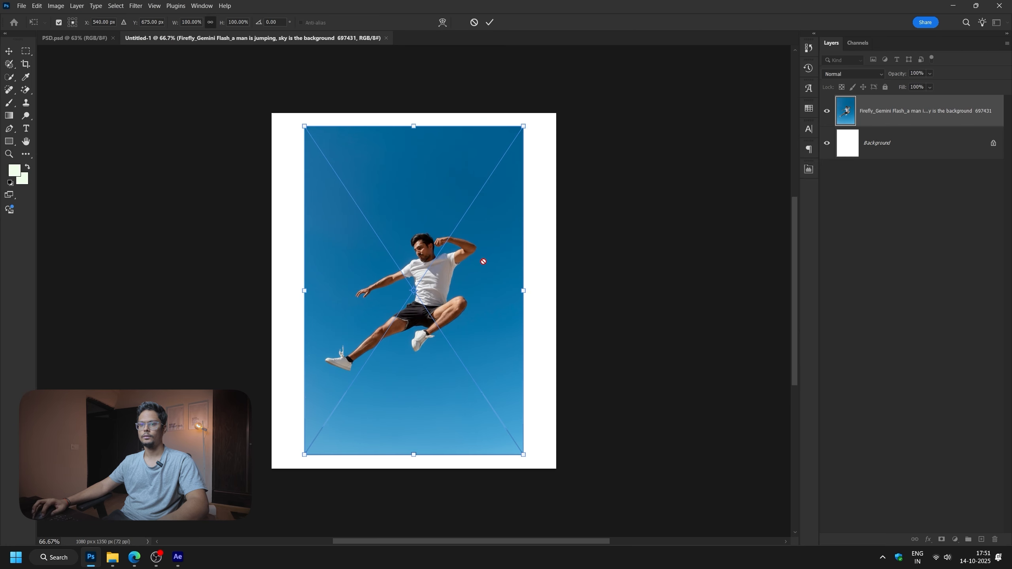
pyautogui.click(473, 22)
# - Place the downloaded Firefly image ending in 563734 from the browser onto the blank Photoshop canvas
pyautogui.hotkey('alt', 'Tab')
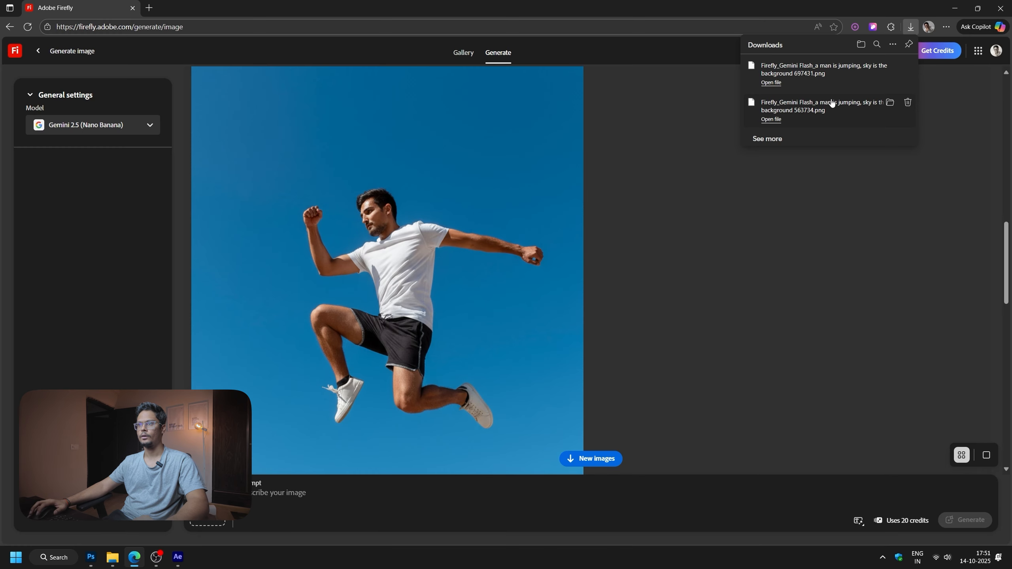
pyautogui.hotkey('alt', 'Tab')
pyautogui.moveTo(764, 210); pyautogui.dragTo(500, 254)
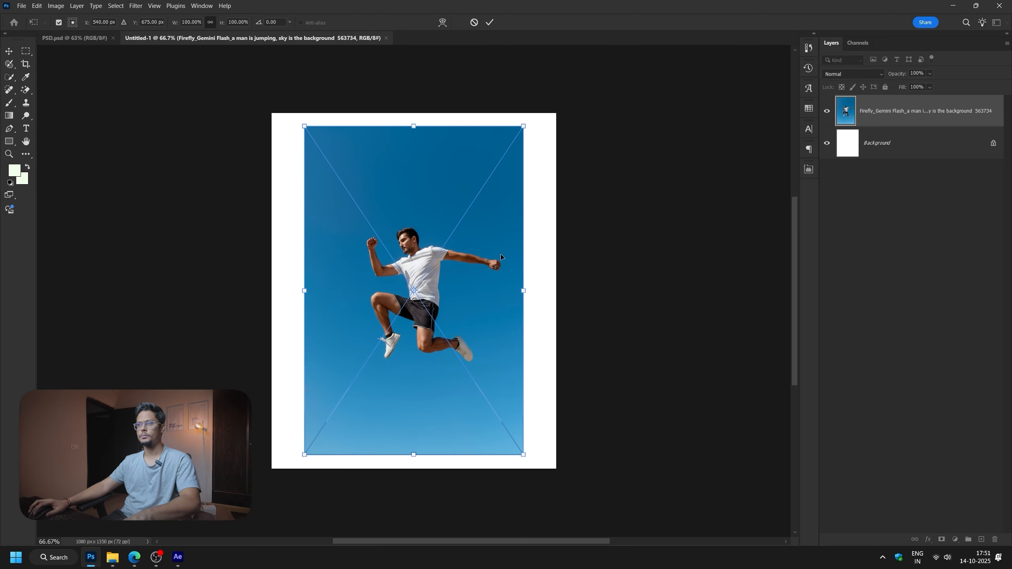
pyautogui.press('Return')
# - Scale the placed jumping-man image proportionally about its centre until it covers the whole canvas
pyautogui.hotkey('ctrl', 't')
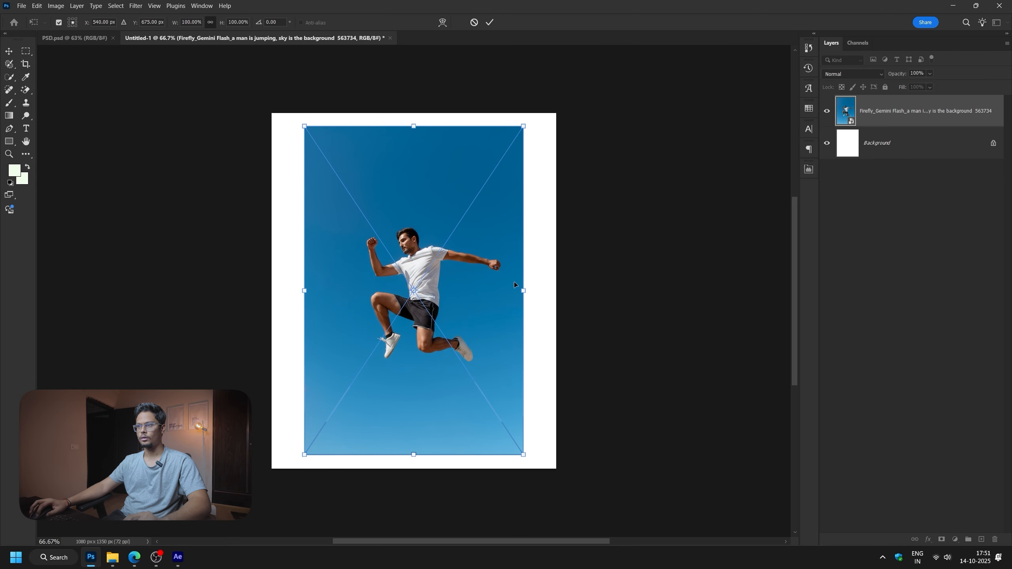
pyautogui.moveTo(523, 292); pyautogui.dragTo(568, 294)
pyautogui.press('Return')
pyautogui.moveTo(503, 239)
pyautogui.mouseDown()
pyautogui.moveTo(493, 239)
pyautogui.moveTo(502, 238)
pyautogui.mouseUp()
pyautogui.hotkey('ctrl', 't')
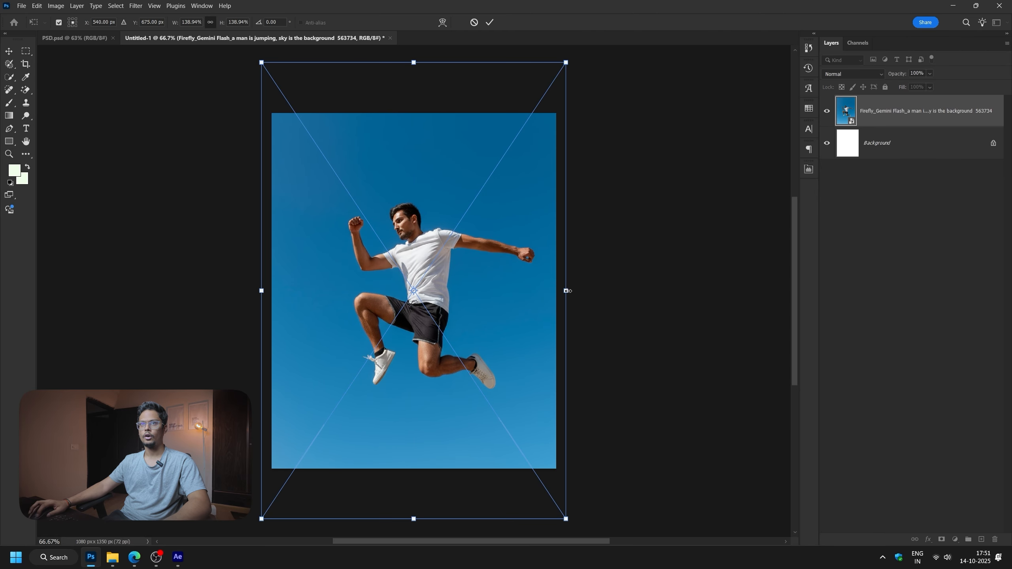
pyautogui.press('Return')
# - Examine the finished "STRETCH IT UP" poster in PSD.psd and compare it with the new document
pyautogui.click(62, 41)
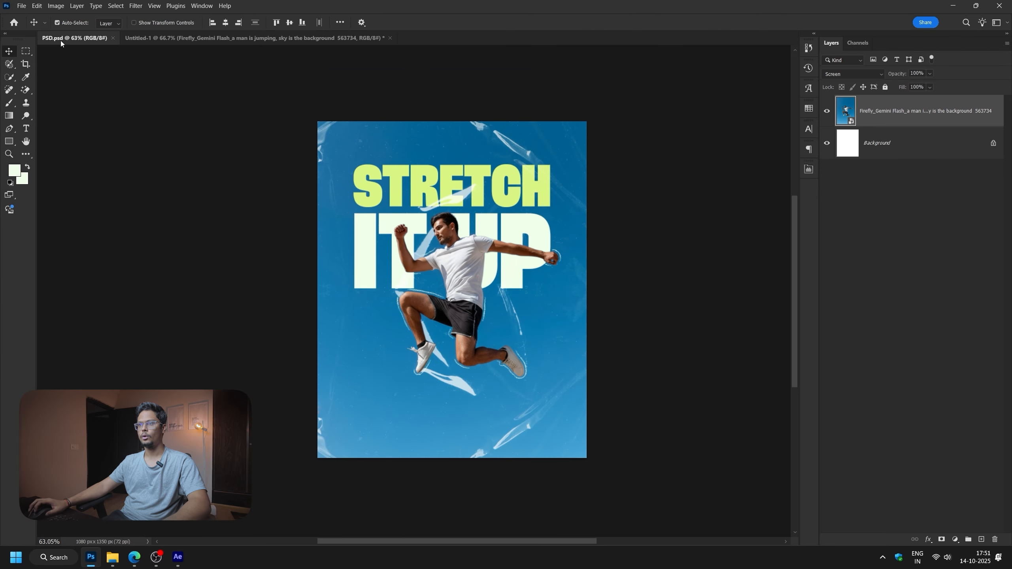
pyautogui.press('z')
pyautogui.moveTo(503, 198); pyautogui.dragTo(544, 198)
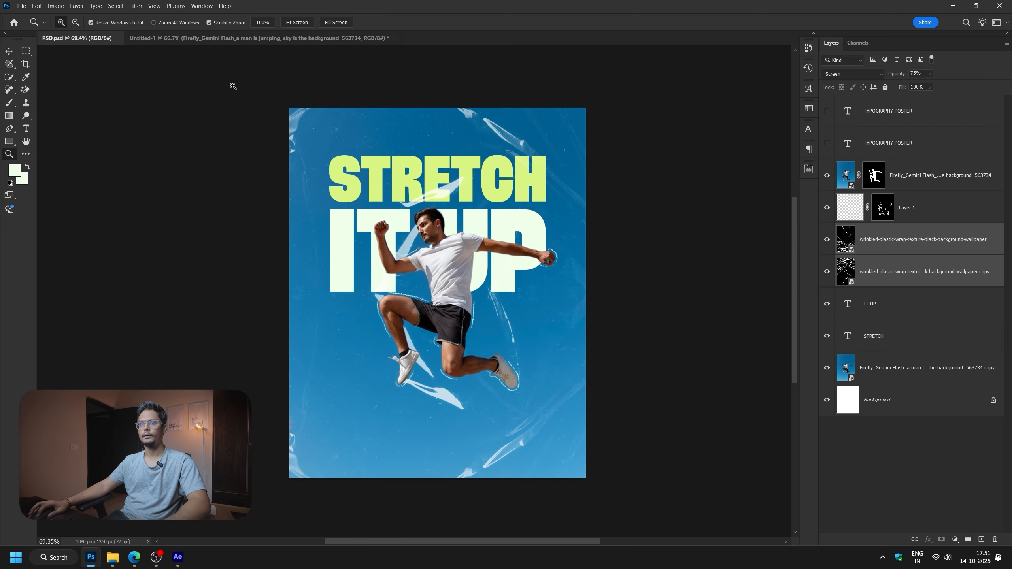
pyautogui.click(219, 38)
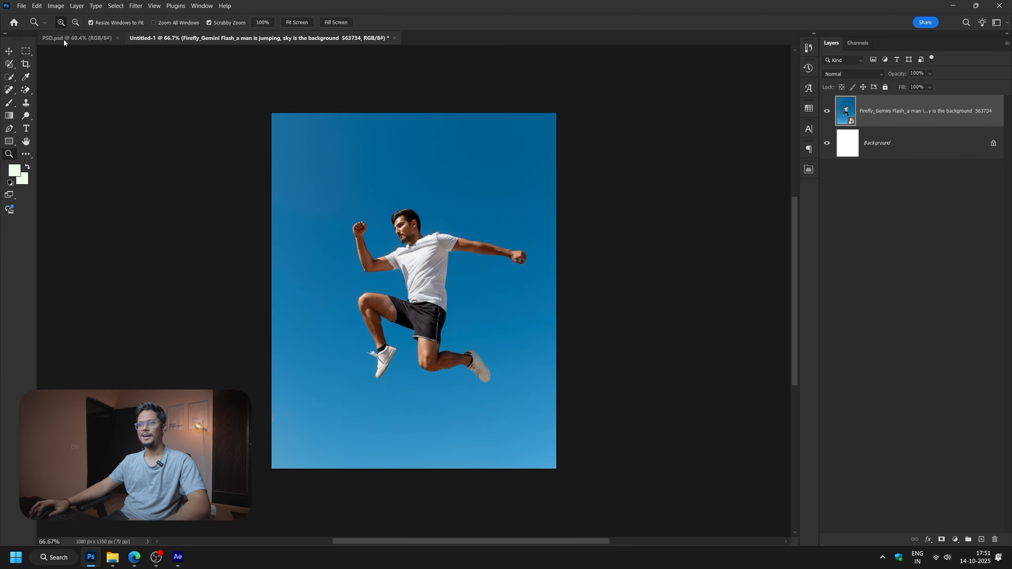
pyautogui.click(63, 39)
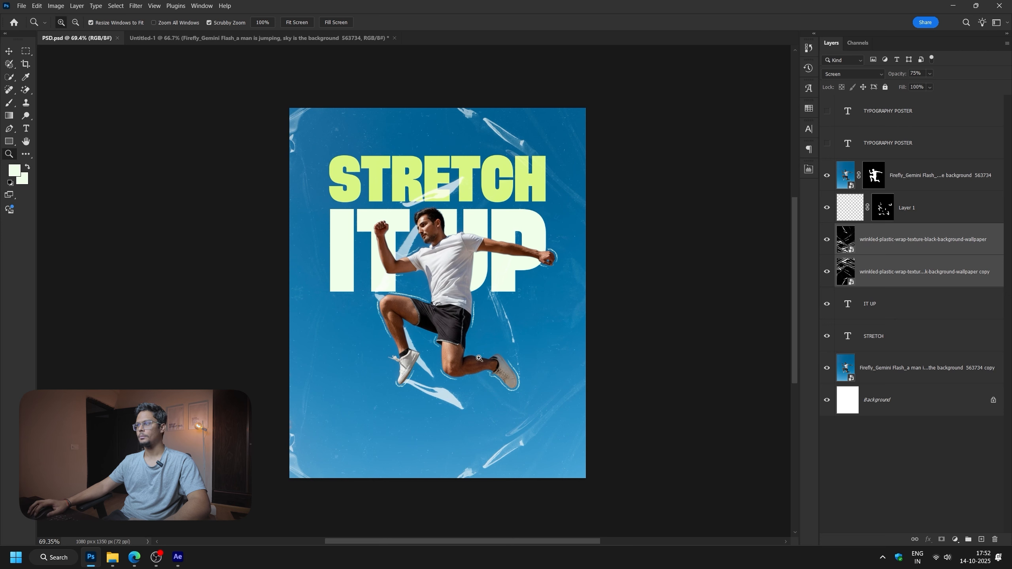
# - Duplicate the jumping-man layer in the Untitled-1 document, placing the copy directly beneath the original
pyautogui.click(175, 36)
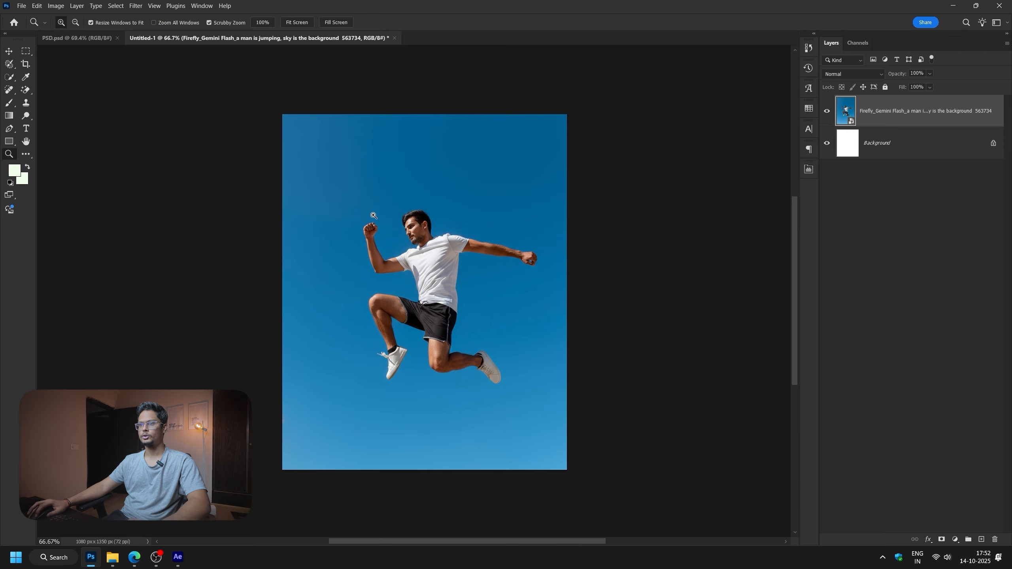
pyautogui.press('alt')
pyautogui.moveTo(885, 123); pyautogui.dragTo(884, 133)
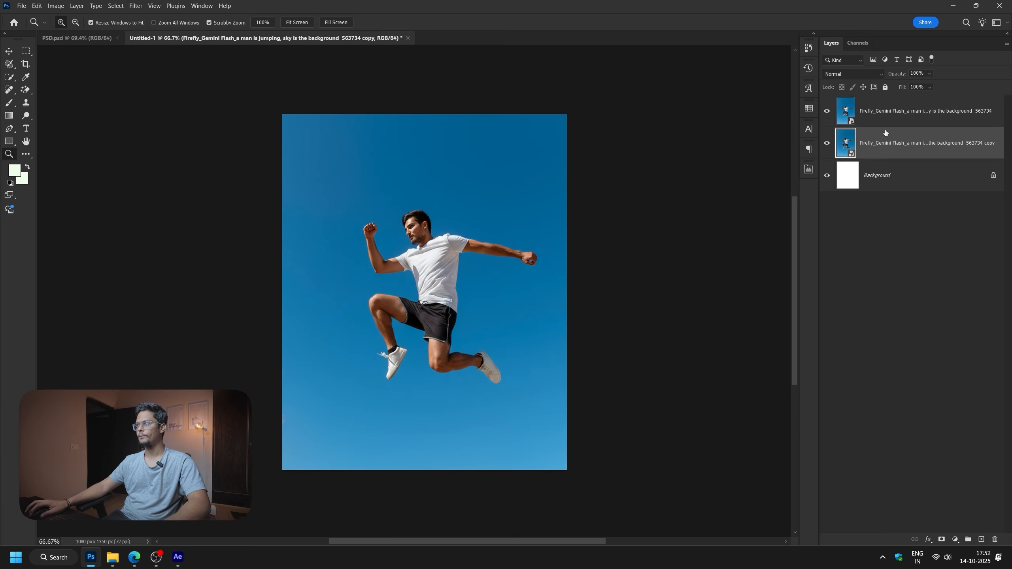
# - Isolate the man on the upper image layer with Select Subject and a layer mask
pyautogui.press('w')
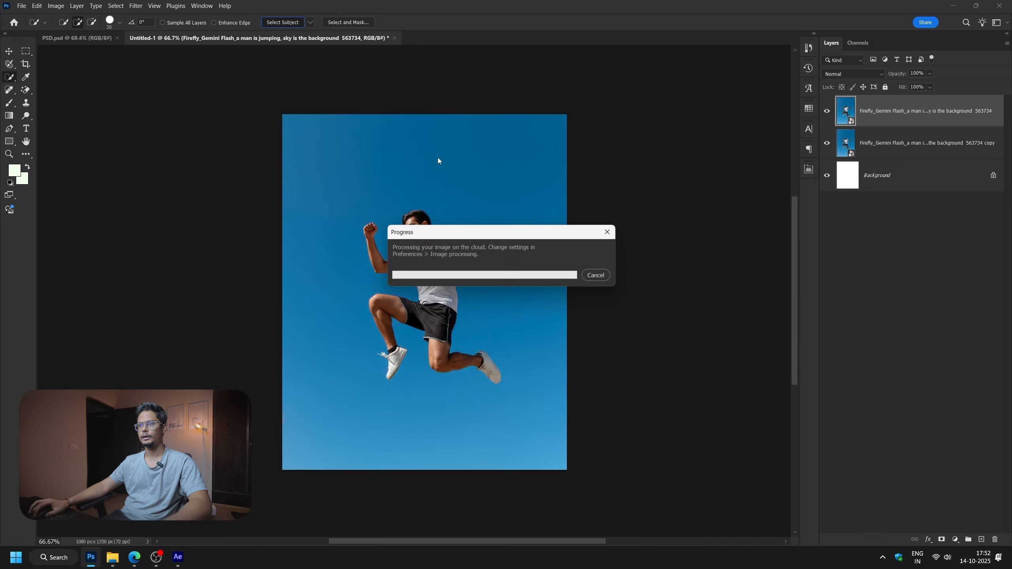
pyautogui.press('z')
pyautogui.moveTo(380, 228)
pyautogui.mouseDown()
pyautogui.moveTo(518, 240)
pyautogui.moveTo(459, 247)
pyautogui.mouseUp()
pyautogui.click(942, 539)
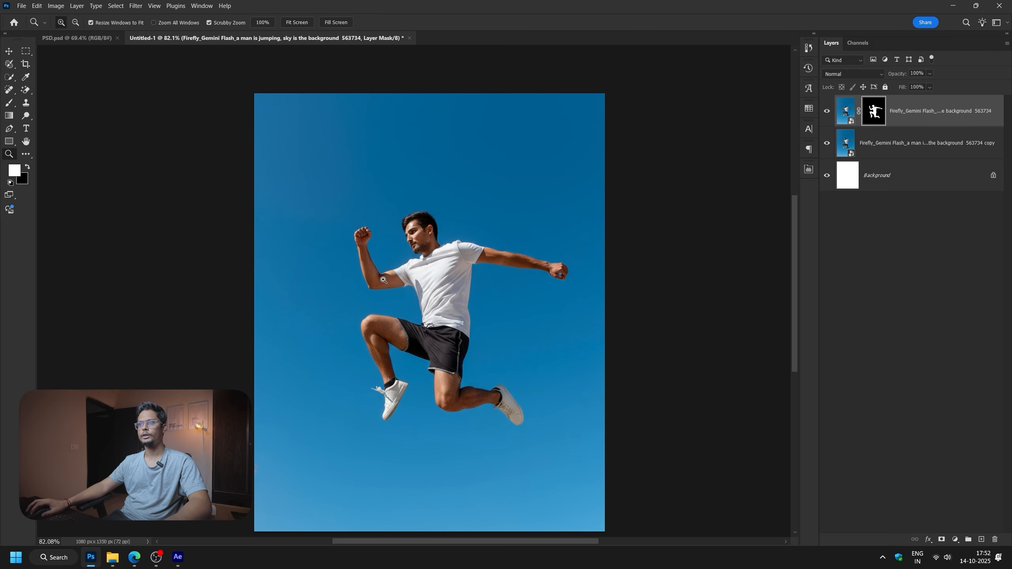
# - Copy the wrinkled-plastic-wrap-texture layer from PSD.psd into Untitled-1 as the top layer, covering the canvas
pyautogui.click(40, 39)
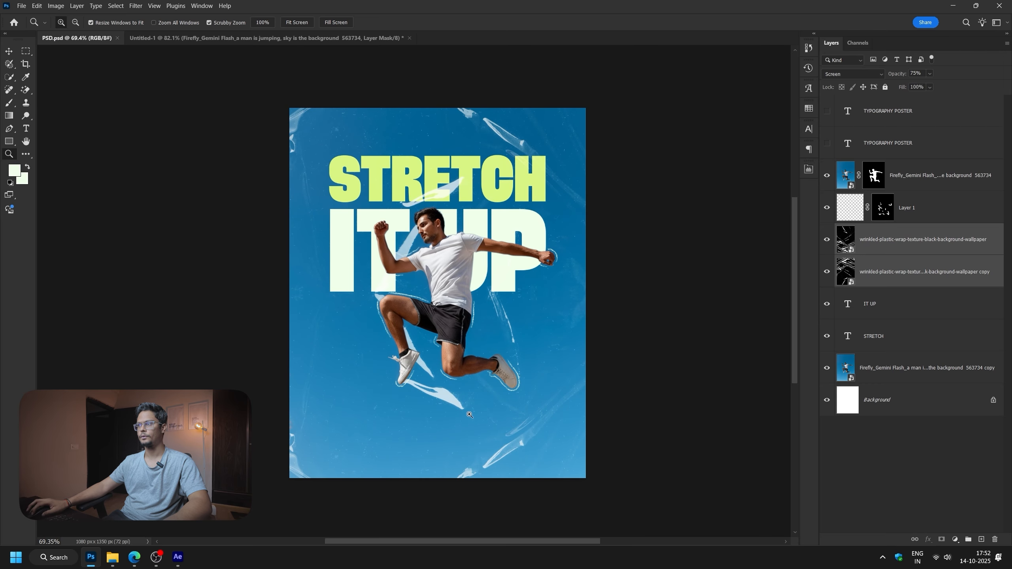
pyautogui.press('v')
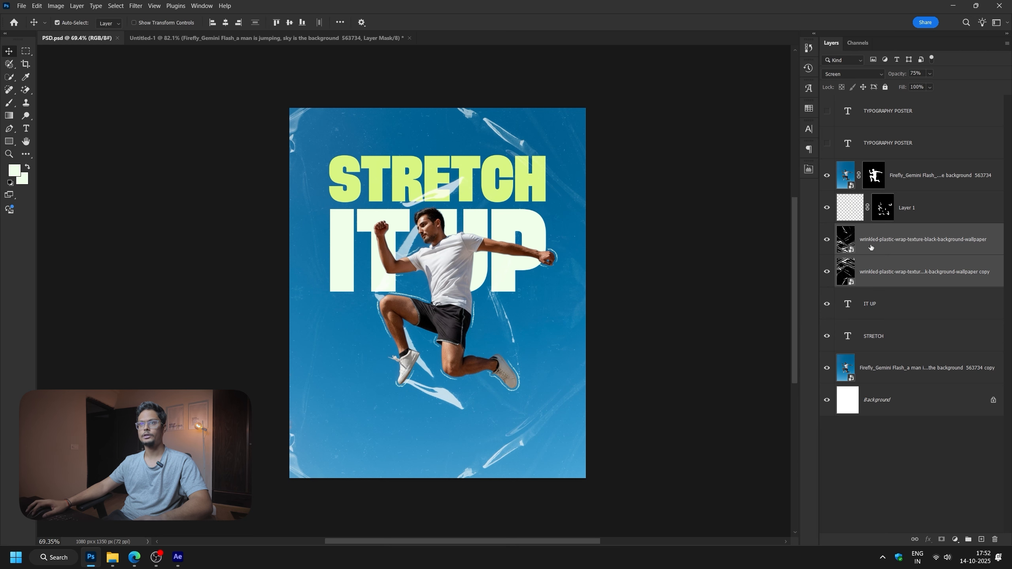
pyautogui.click(917, 239)
pyautogui.moveTo(282, 57); pyautogui.dragTo(576, 151)
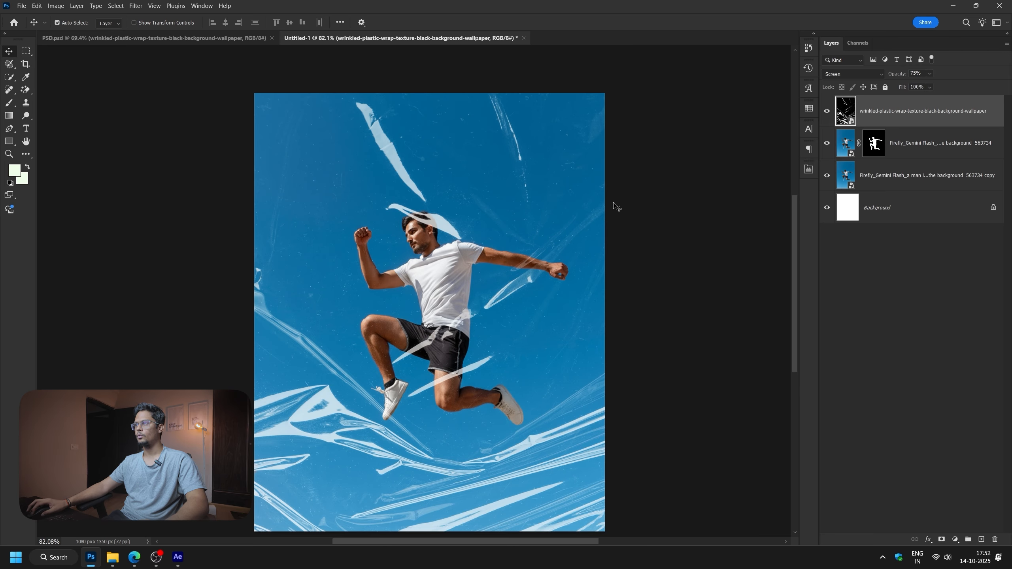
# - Show the plastic-wrap texture in Normal mode at 100% opacity, and set its blend mode back to Screen
pyautogui.click(862, 77)
pyautogui.click(852, 86)
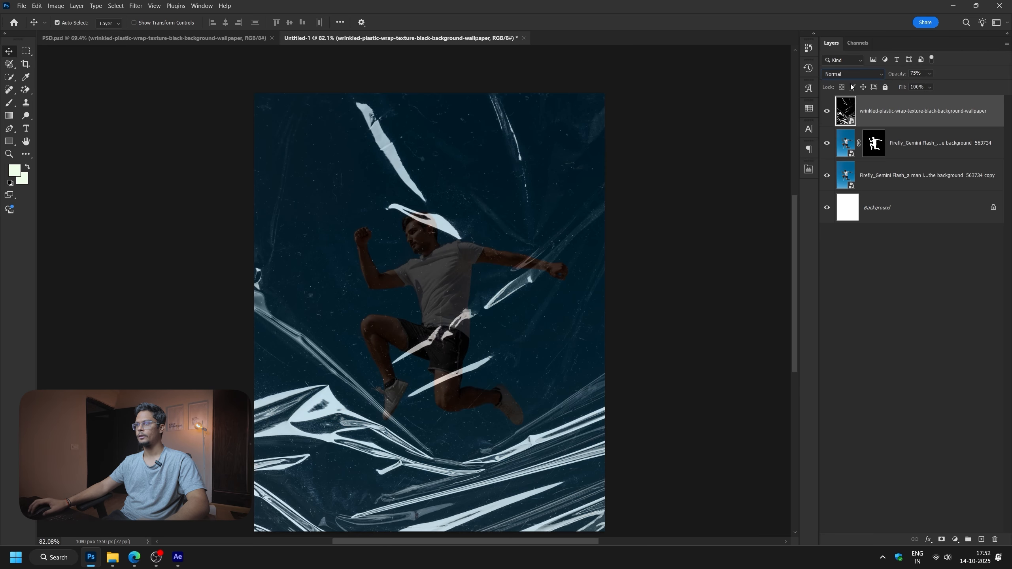
pyautogui.press('z')
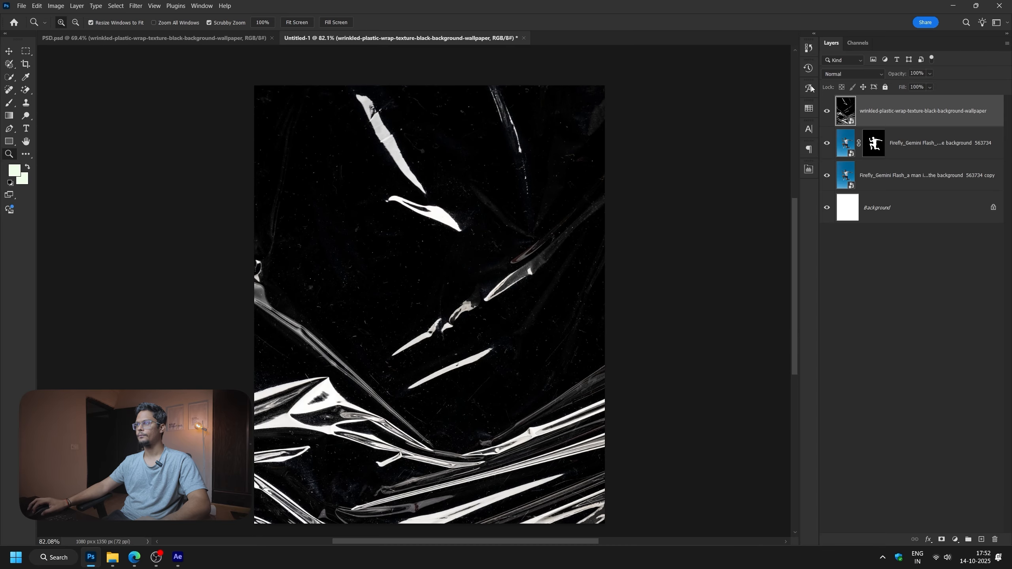
pyautogui.click(853, 75)
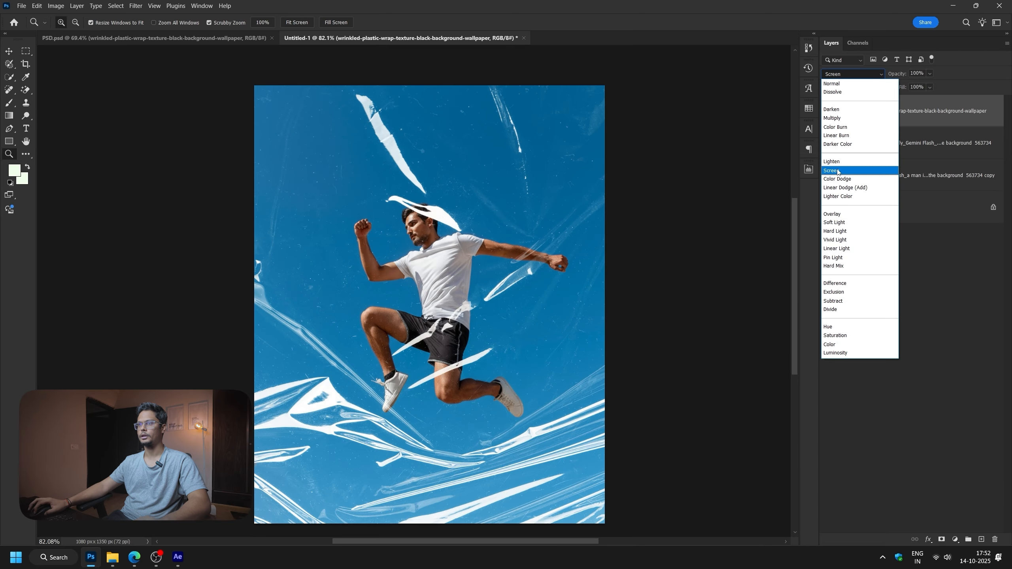
pyautogui.click(833, 171)
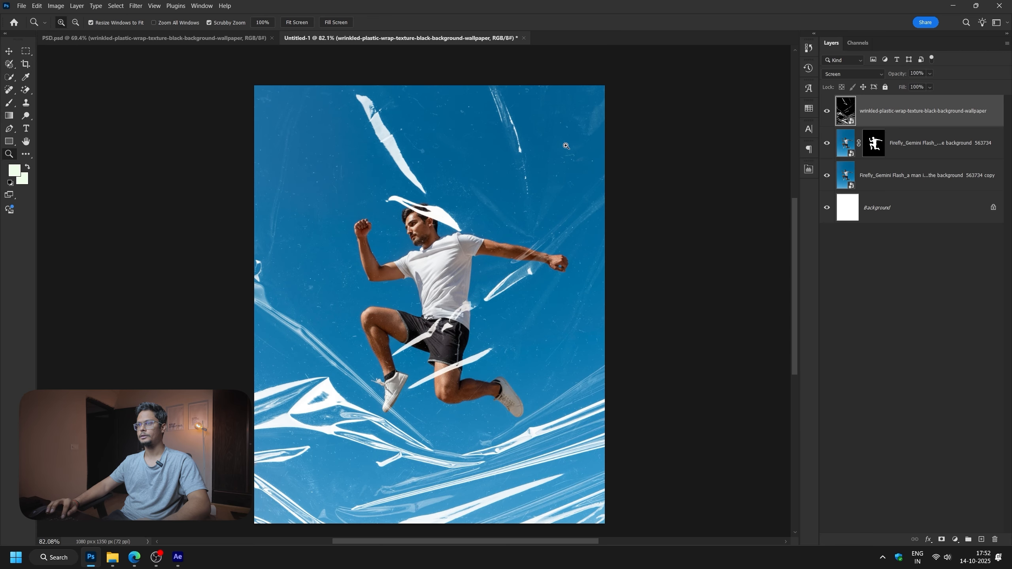
# - Try reduced opacities of 35% and 25% on the plastic-wrap texture layer
pyautogui.press('3')
pyautogui.press('5')
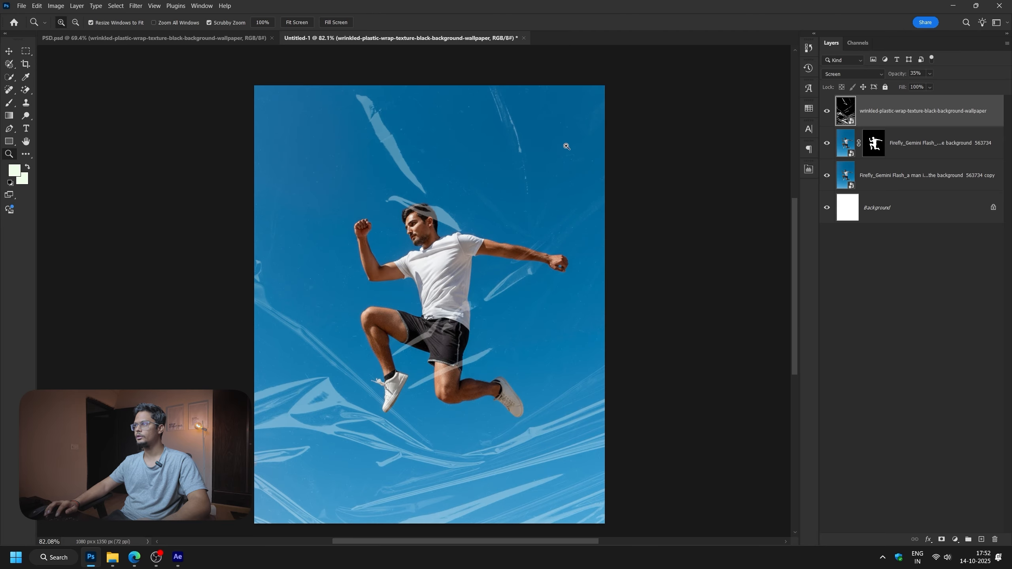
pyautogui.press('2')
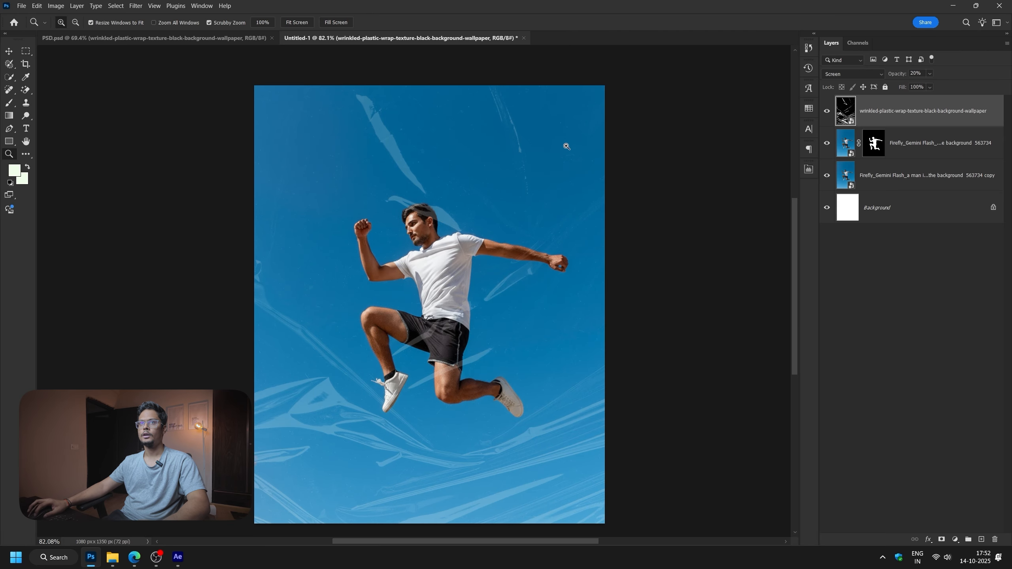
pyautogui.press('5')
# - Check the texture layer's opacity in PSD.psd and set the Untitled-1 texture layer to 75% opacity
pyautogui.click(107, 37)
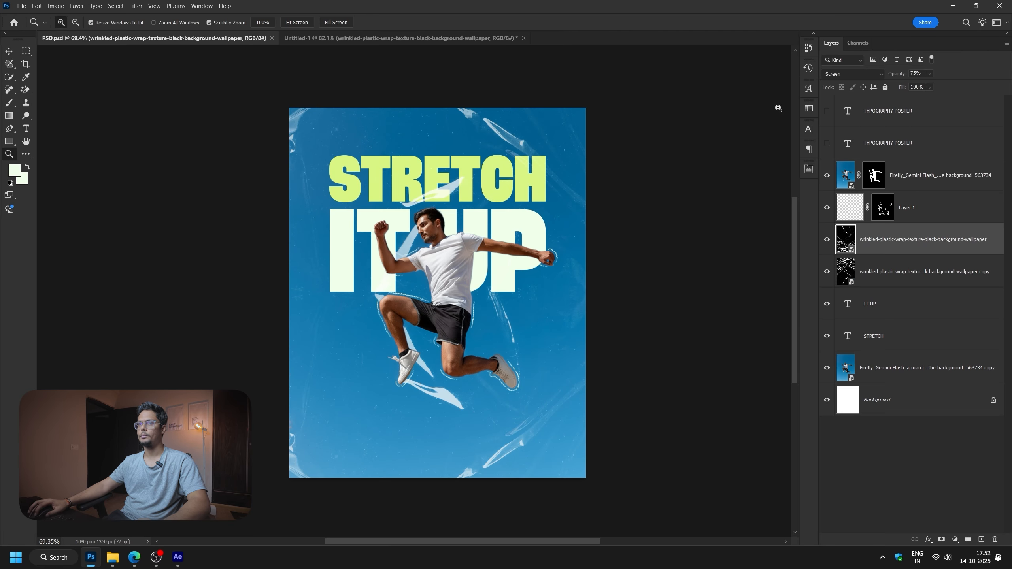
pyautogui.click(343, 38)
pyautogui.press('7')
pyautogui.press('5')
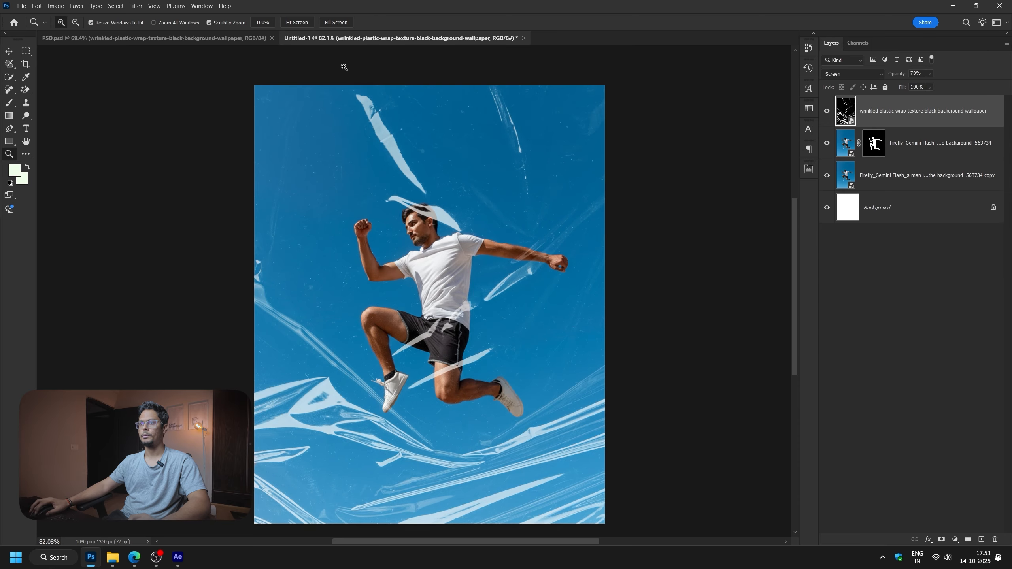
pyautogui.scroll(-1, 384, 112)
pyautogui.moveTo(448, 151); pyautogui.dragTo(466, 150)
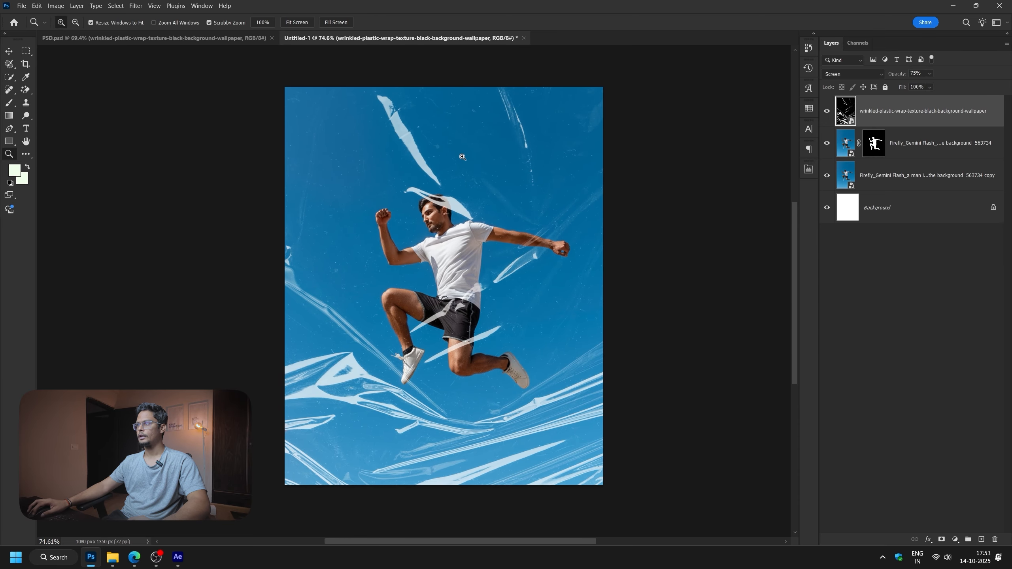
# - Move the plastic-wrap texture layer beneath the masked jumping-man layer so the folds sit behind him
pyautogui.moveTo(865, 113); pyautogui.dragTo(850, 163)
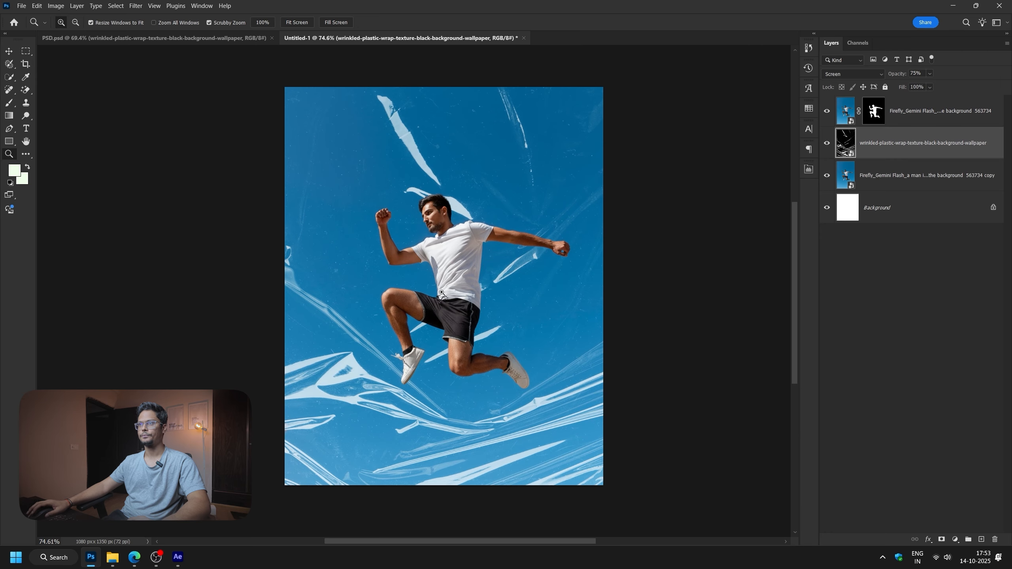
pyautogui.scroll(2, 442, 293)
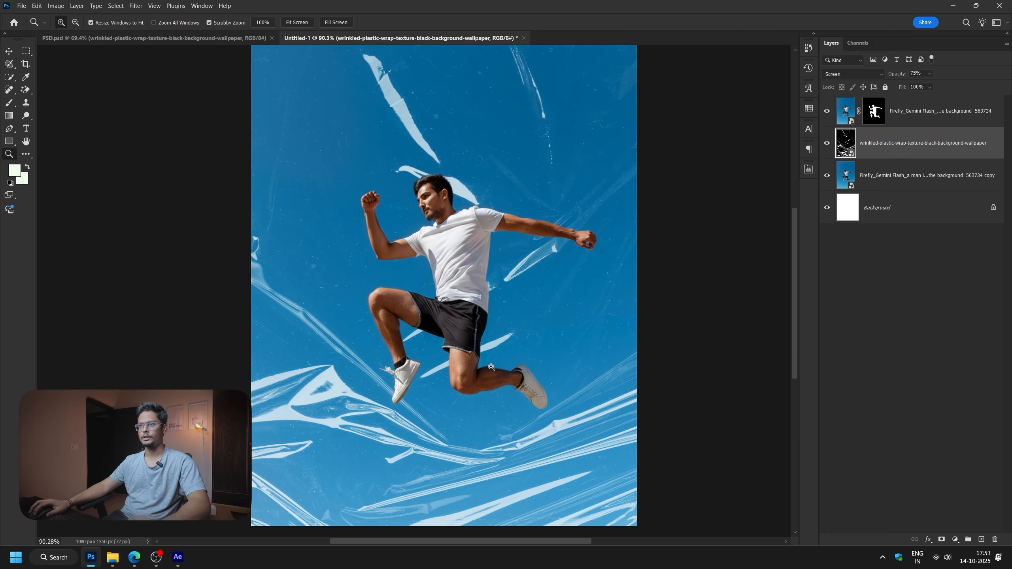
pyautogui.scroll(-2, 464, 301)
pyautogui.scroll(-1, 468, 293)
pyautogui.scroll(1, 466, 295)
pyautogui.scroll(-1, 462, 297)
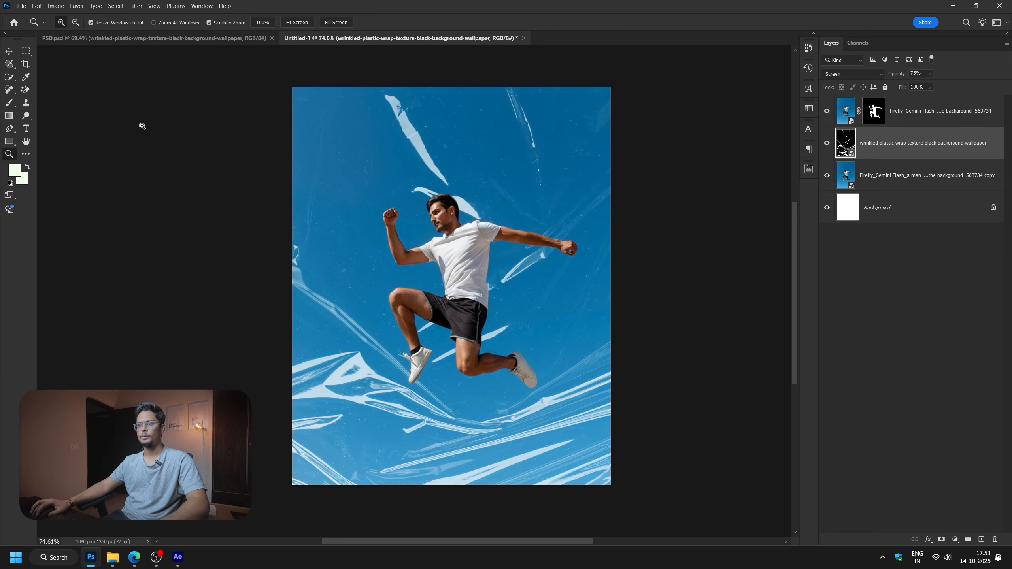
# - Shift the plastic-wrap texture down over the lower canvas in Untitled-1 and duplicate it directly beneath the original texture layer
pyautogui.click(88, 38)
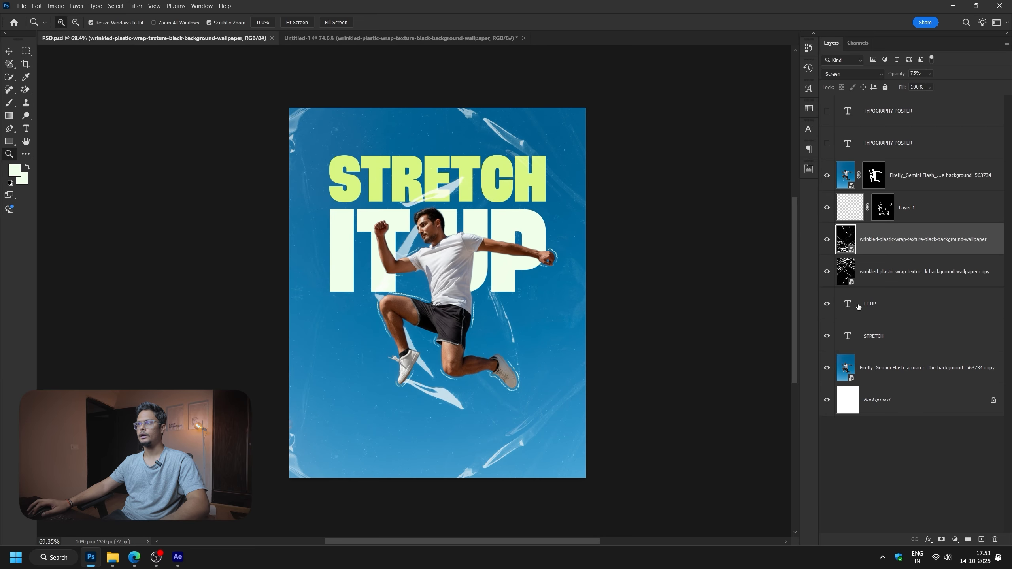
pyautogui.click(346, 38)
pyautogui.press('v')
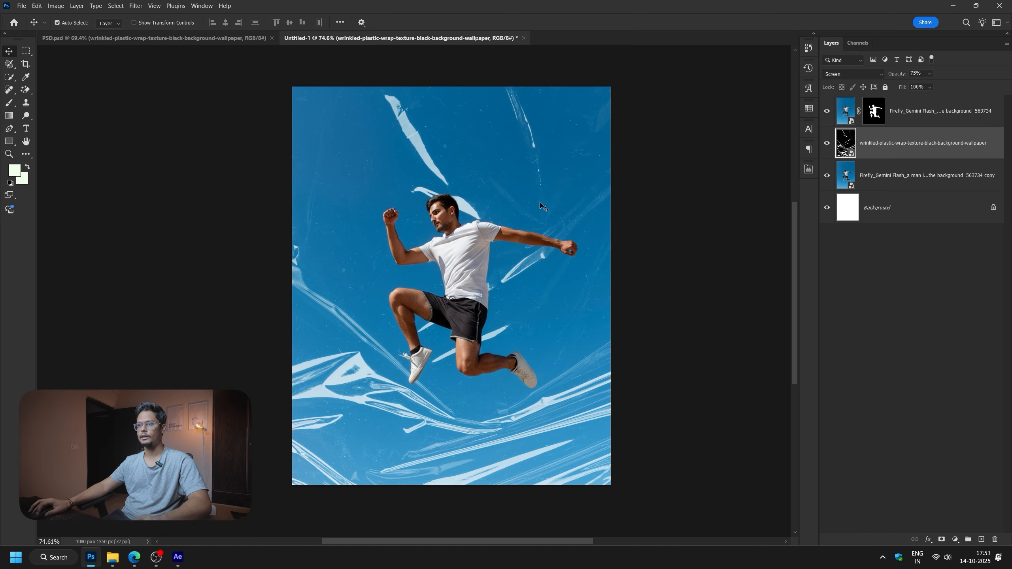
pyautogui.moveTo(551, 162); pyautogui.dragTo(559, 330)
pyautogui.moveTo(853, 177); pyautogui.dragTo(852, 177)
# - Flip the texture copy vertically and move it straight up so it mirrors the original texture across the middle of the poster
pyautogui.hotkey('ctrl', 't')
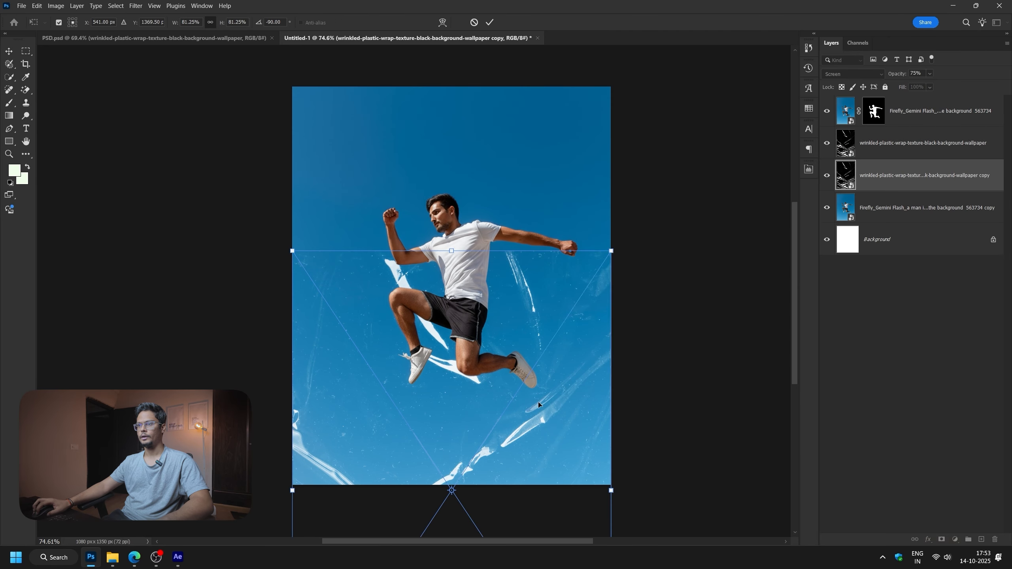
pyautogui.rightClick(537, 402)
pyautogui.click(550, 397)
pyautogui.moveTo(539, 432); pyautogui.dragTo(535, 218)
pyautogui.moveTo(531, 294); pyautogui.dragTo(529, 224)
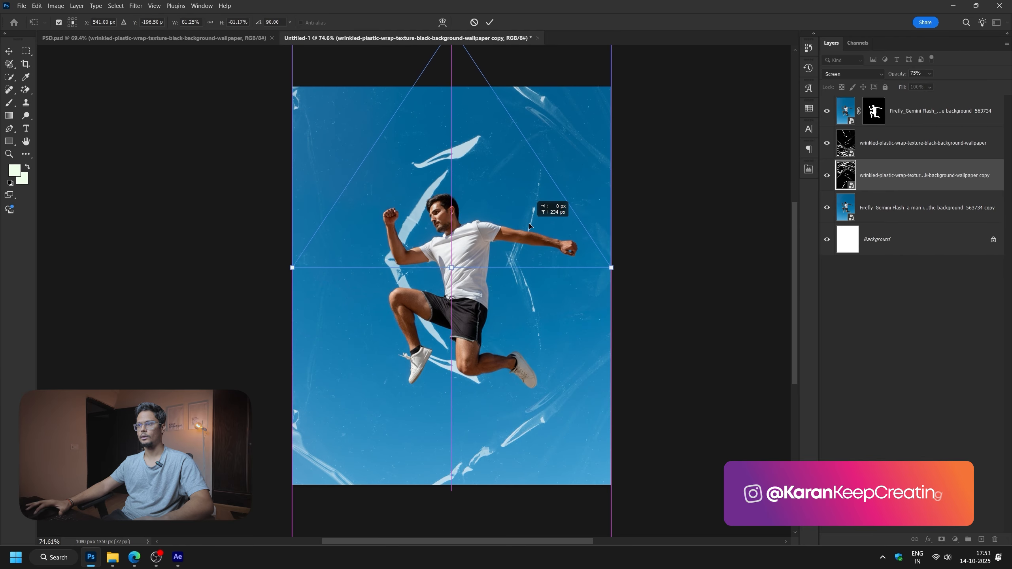
pyautogui.press('Return')
pyautogui.scroll(5, 530, 226)
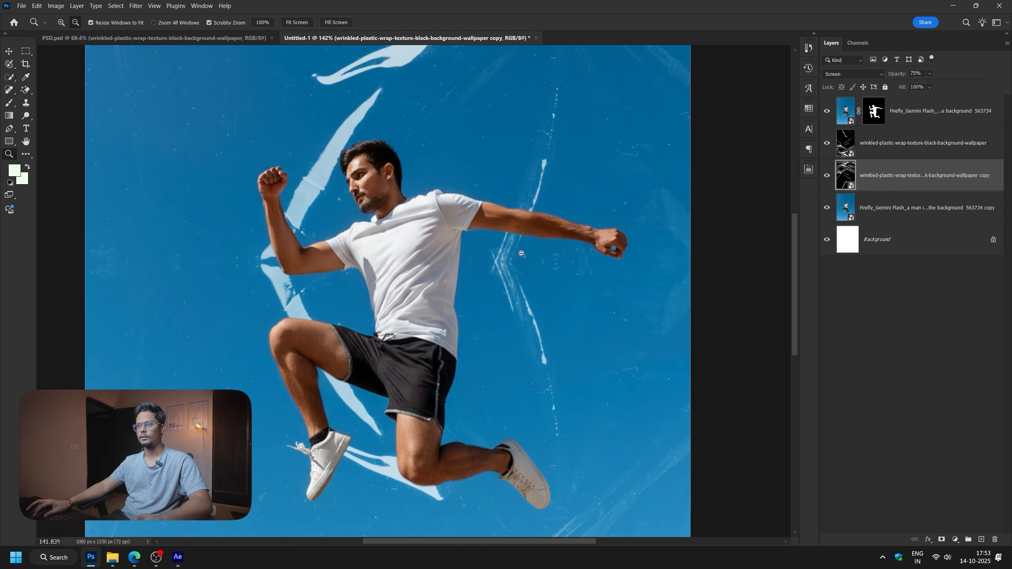
pyautogui.moveTo(510, 319); pyautogui.dragTo(510, 245)
pyautogui.press('z')
pyautogui.scroll(-5, 530, 280)
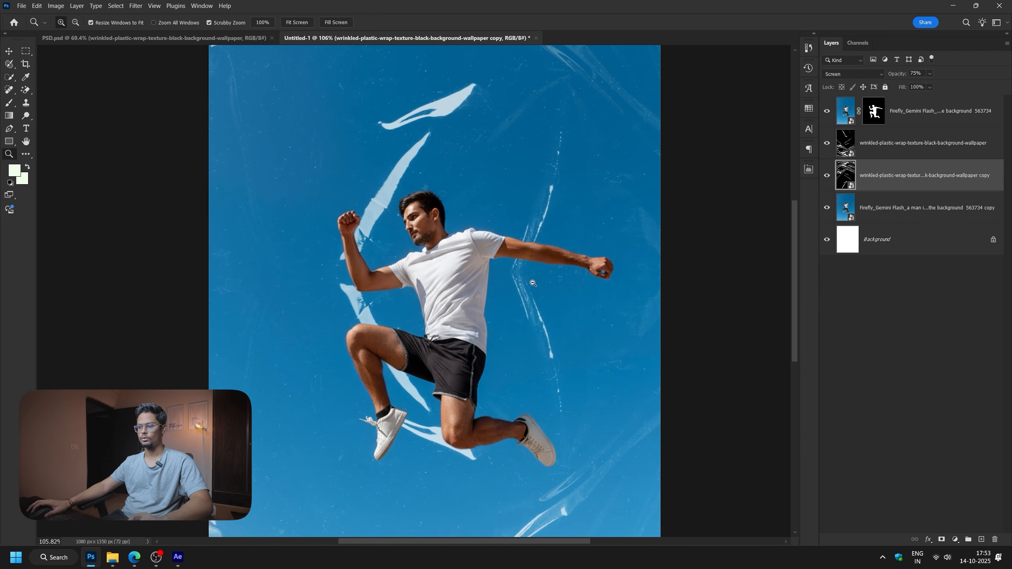
pyautogui.scroll(-2, 536, 287)
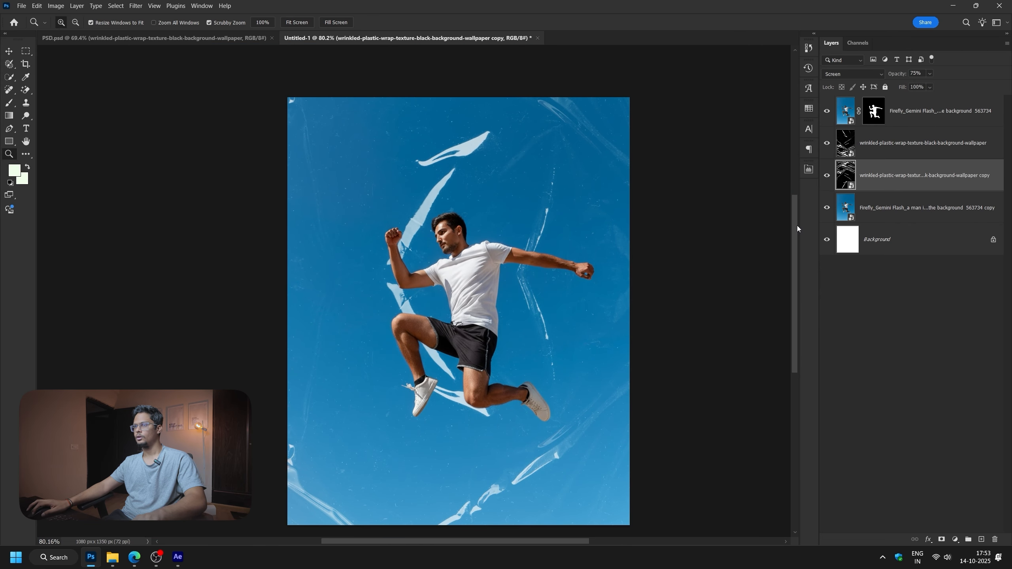
# - Select both plastic-wrap texture layers and enlarge them slightly together over the canvas
pyautogui.keyDown('shift'); pyautogui.click(877, 157); pyautogui.keyUp('shift')
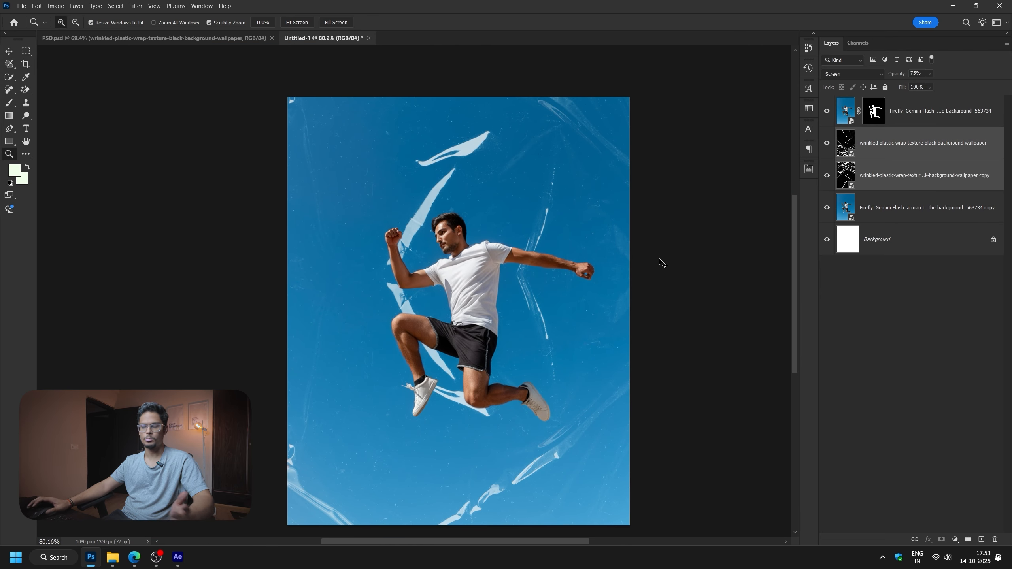
pyautogui.hotkey('ctrl', 't')
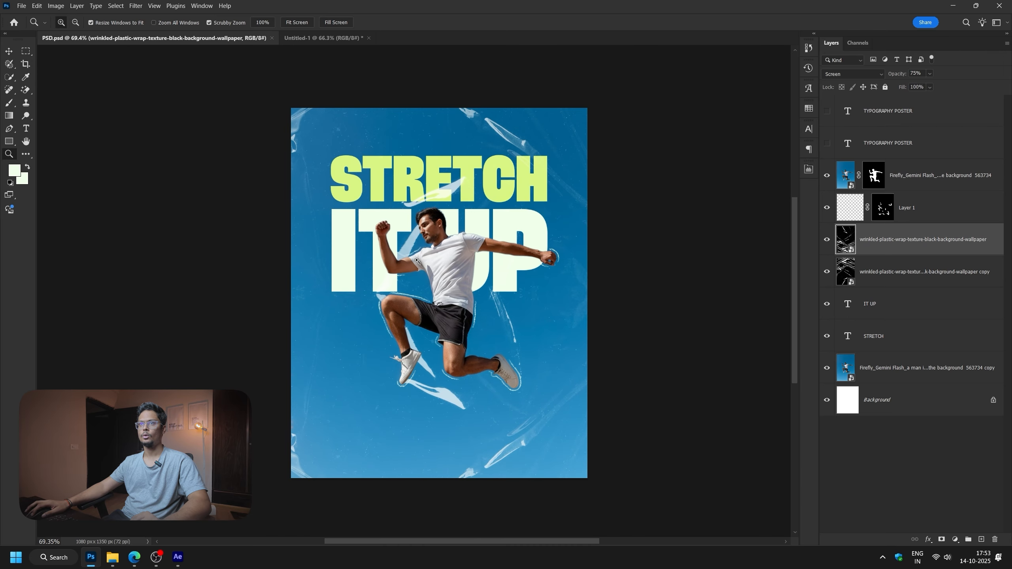
pyautogui.click(286, 38)
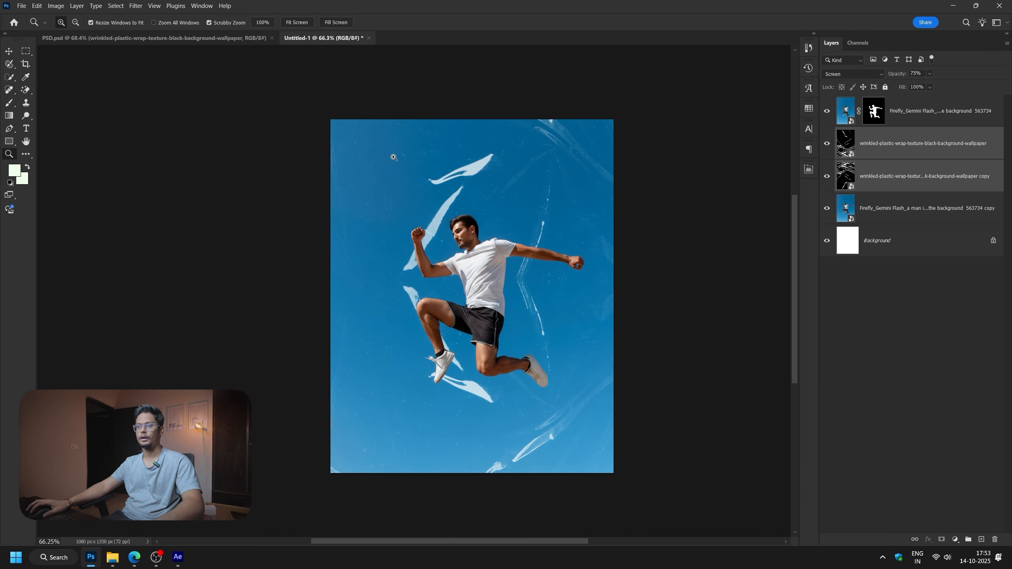
# - Copy the word STRETCH from its text layer in PSD.psd and add it to Untitled-1 as Herokid Extra Bold Narrow text
pyautogui.press('t')
pyautogui.click(172, 37)
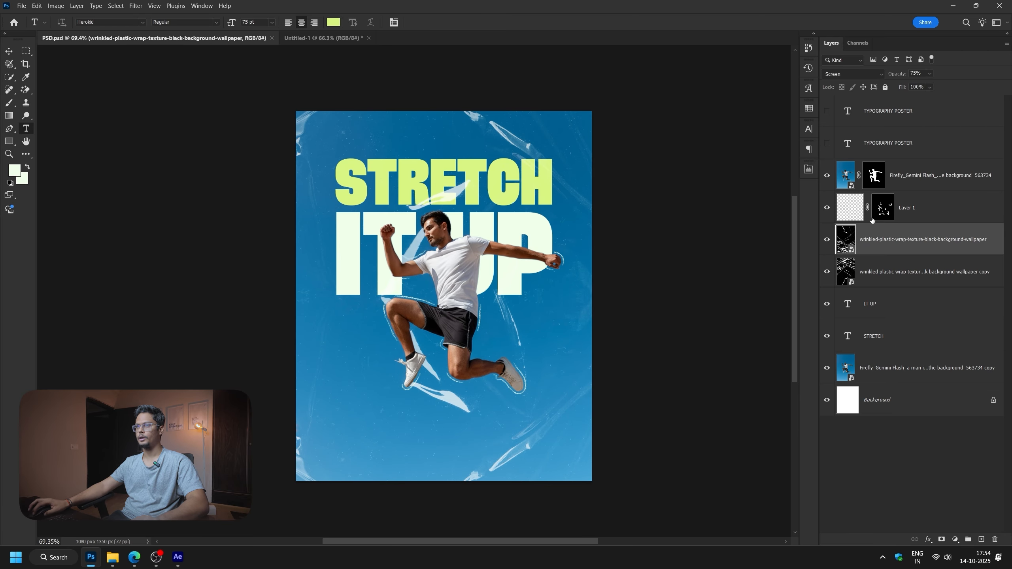
pyautogui.doubleClick(849, 334)
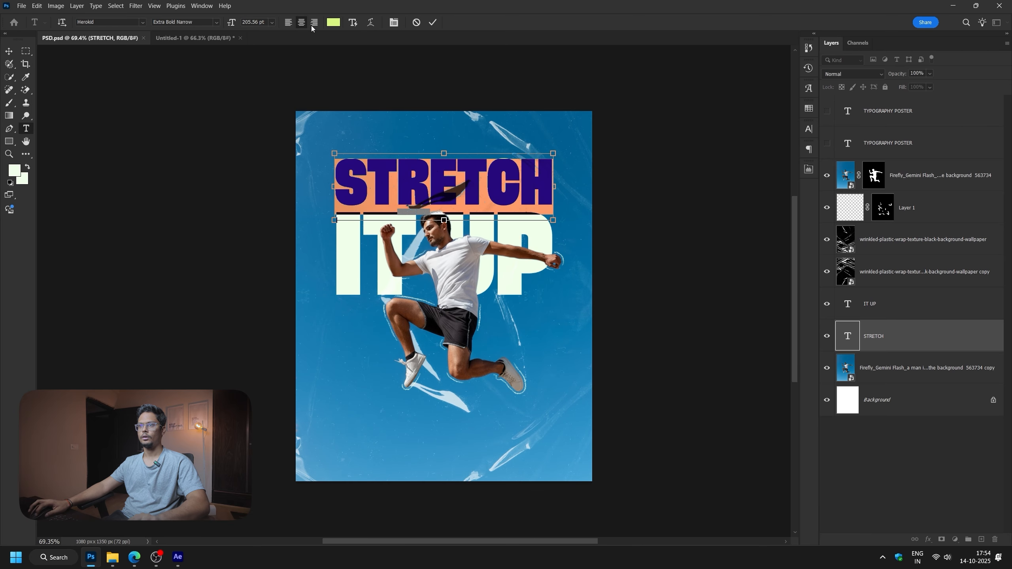
pyautogui.click(200, 39)
pyautogui.click(387, 218)
pyautogui.hotkey('ctrl', 'v')
pyautogui.hotkey('ctrl', 'Return')
# - Scale the STRETCH text to about 330% and centre it horizontally across the poster's upper part, behind the man
pyautogui.hotkey('ctrl', 't')
pyautogui.moveTo(422, 222); pyautogui.dragTo(591, 276)
pyautogui.moveTo(545, 238); pyautogui.dragTo(546, 225)
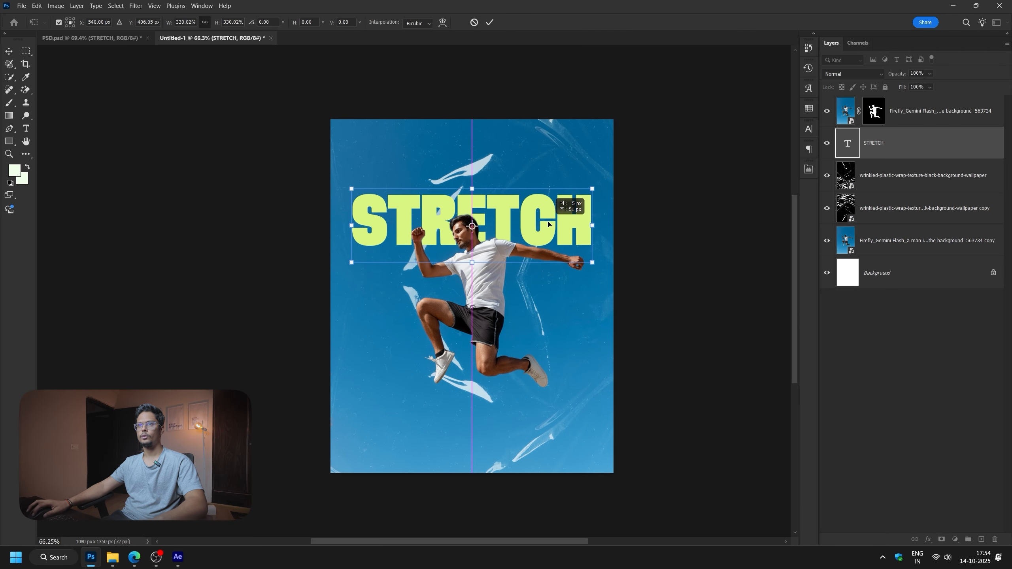
pyautogui.press('Return')
# - Check the hex code of the STRETCH text colour without changing it
pyautogui.click(334, 22)
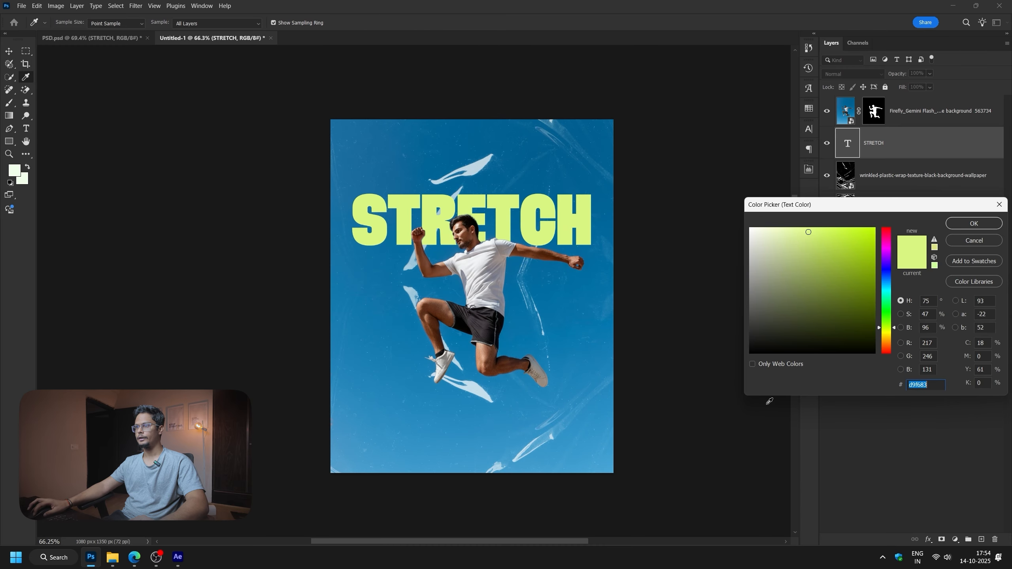
pyautogui.moveTo(857, 204); pyautogui.dragTo(528, 162)
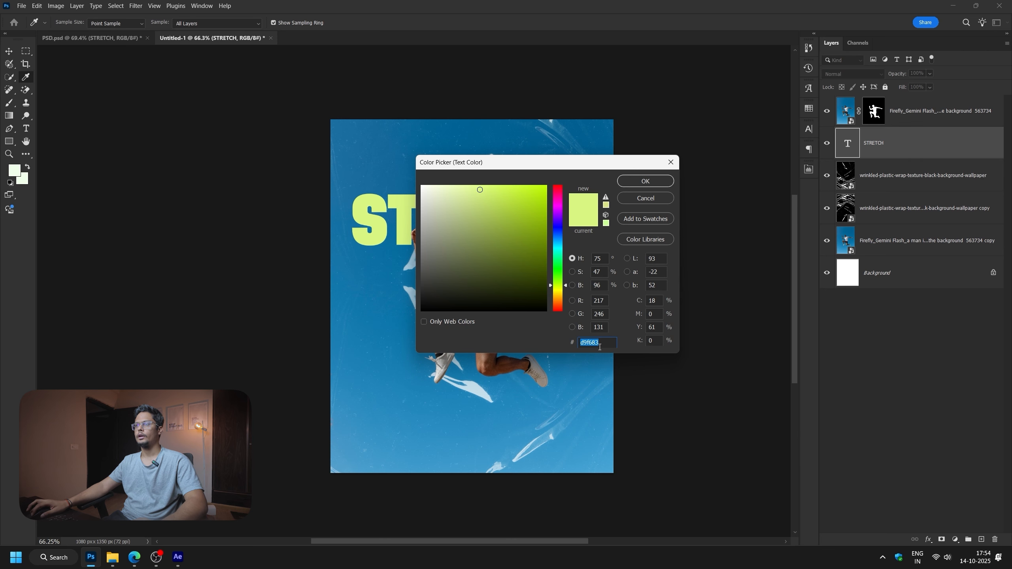
pyautogui.click(635, 198)
# - Copy the IT UP text layer from PSD.psd into Untitled-1, directly above the STRETCH layer
pyautogui.click(102, 38)
pyautogui.moveTo(881, 306); pyautogui.dragTo(447, 155)
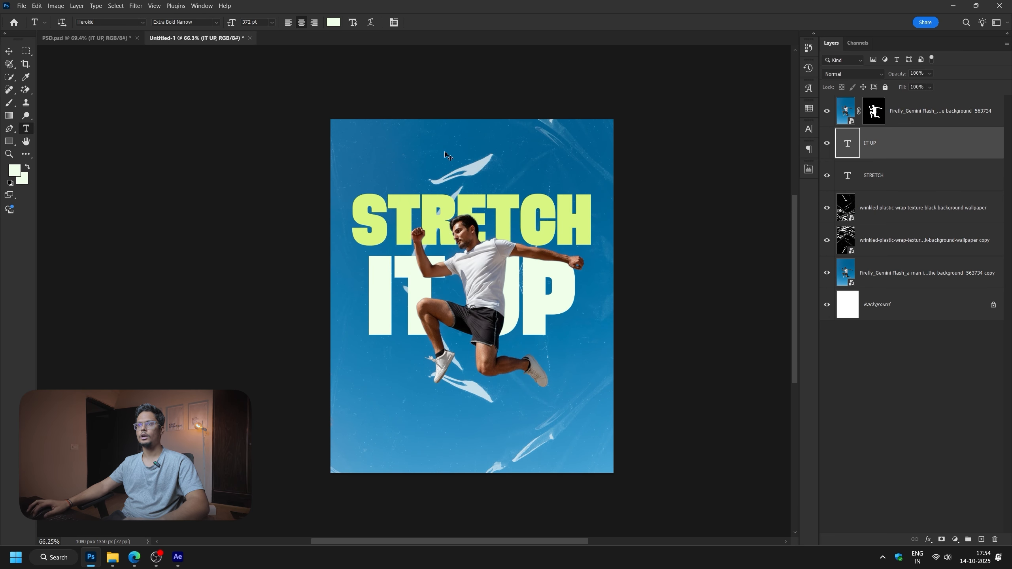
pyautogui.click(427, 180)
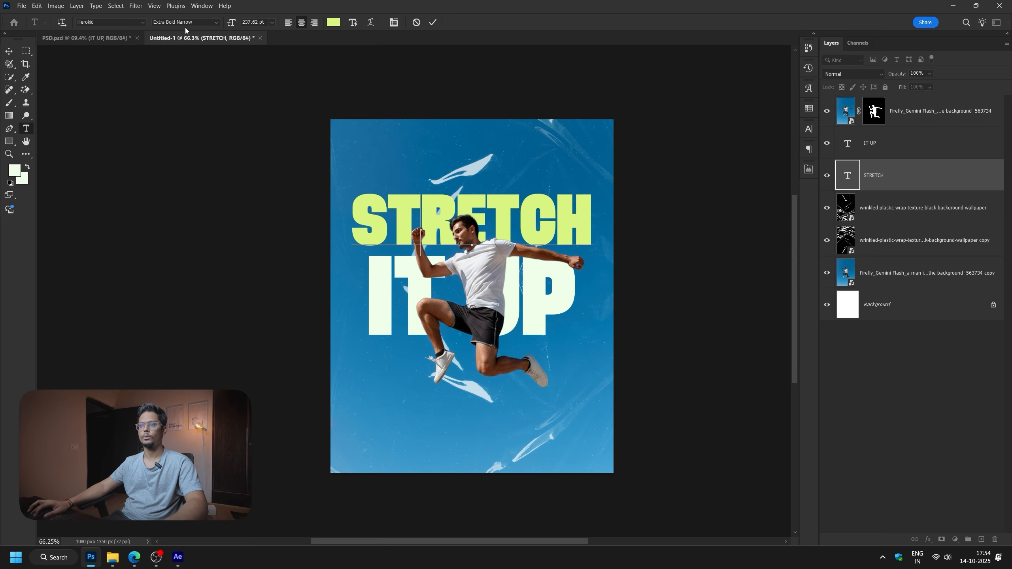
pyautogui.press('Escape')
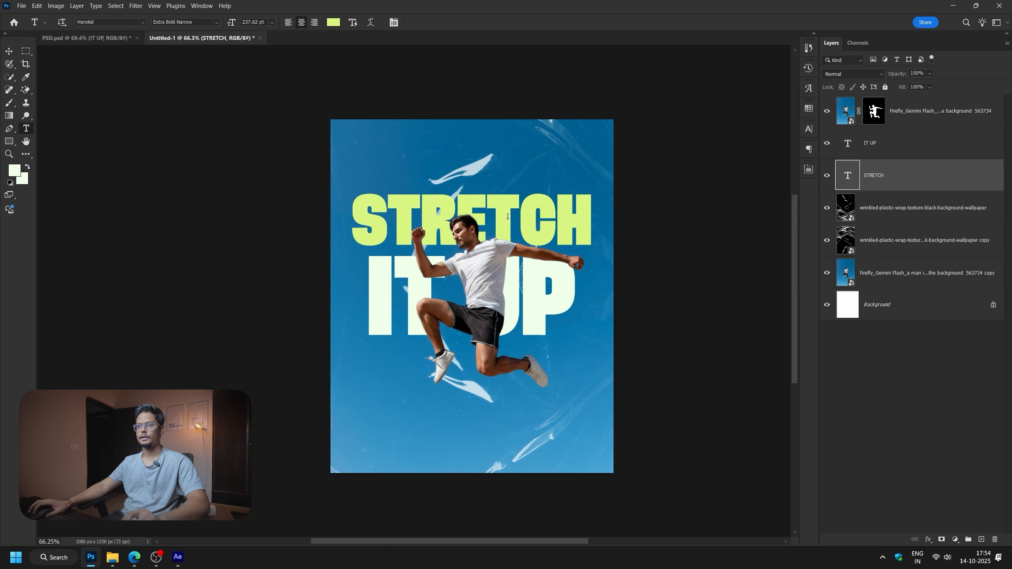
# - Scale the STRETCH text down to about 86.3% around its centre so its width matches the IT UP text
pyautogui.press('v')
pyautogui.scroll(3, 403, 256)
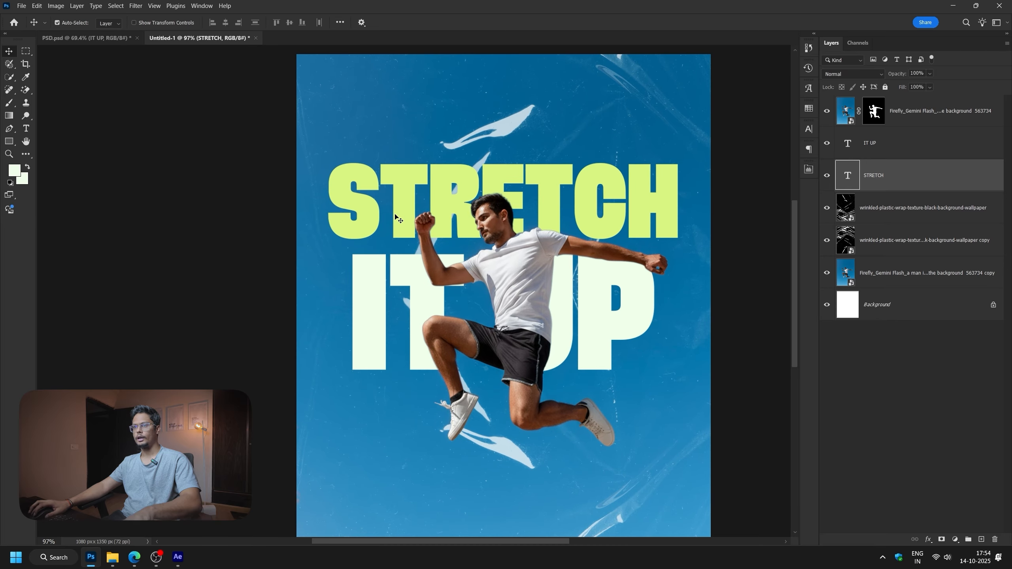
pyautogui.press('ctrl')
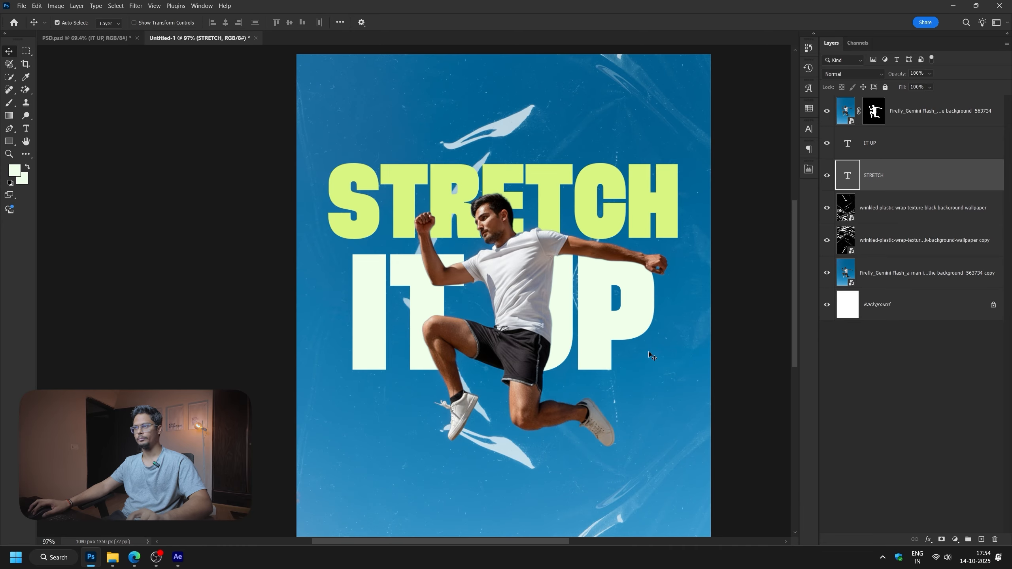
pyautogui.hotkey('ctrl', 't')
pyautogui.moveTo(681, 213); pyautogui.dragTo(660, 201)
pyautogui.press('Return')
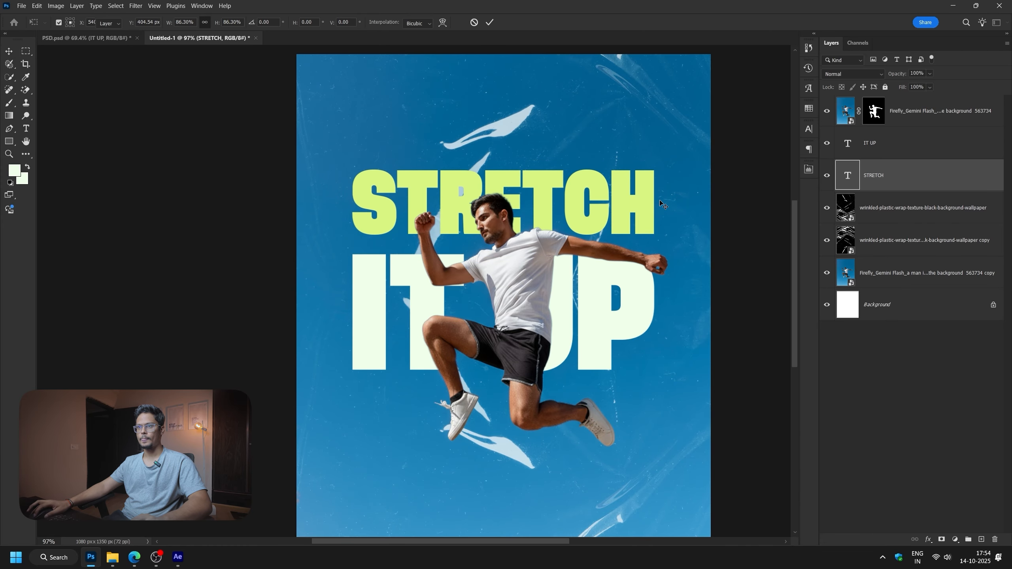
# - Move the IT UP text up so it sits close beneath the STRETCH text
pyautogui.scroll(3, 373, 310)
pyautogui.keyDown('ctrl'); pyautogui.click(385, 291); pyautogui.keyUp('ctrl')
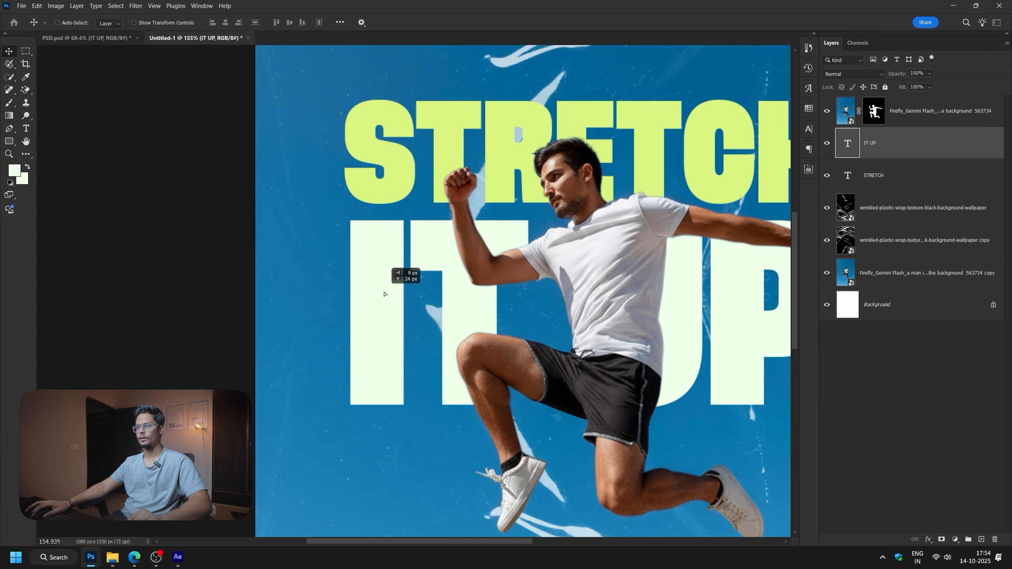
pyautogui.press('z')
pyautogui.scroll(-5, 368, 276)
pyautogui.scroll(-2, 526, 272)
pyautogui.scroll(2, 496, 217)
# - Select the STRETCH and IT UP text layers together and move them straight up about 52 px
pyautogui.keyDown('ctrl'); pyautogui.click(894, 181); pyautogui.keyUp('ctrl')
pyautogui.press('v')
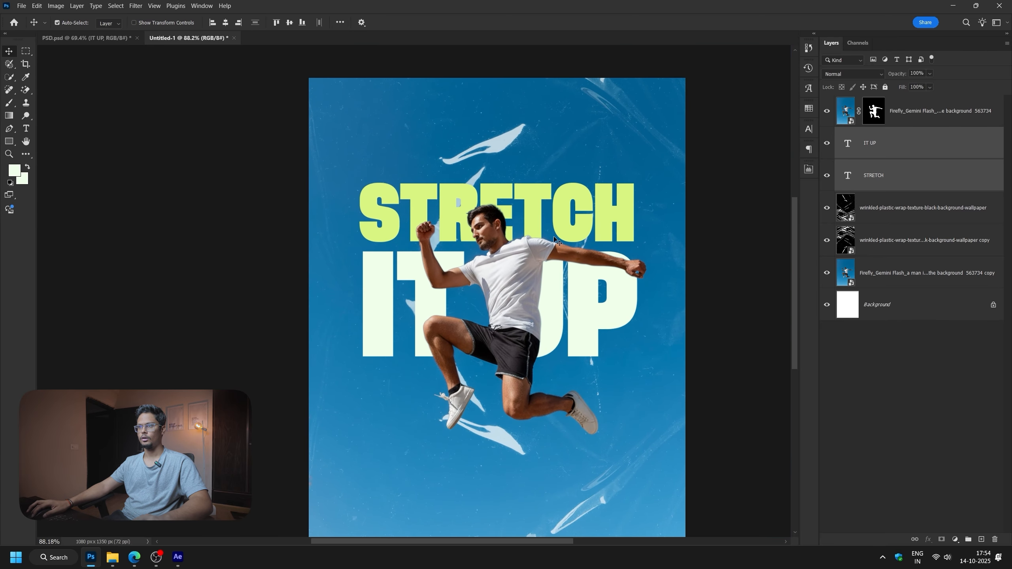
pyautogui.scroll(-1, 554, 251)
pyautogui.hotkey('shift', 'Up')
pyautogui.hotkey('shift', 'Up')
pyautogui.hotkey('shift', 'Up')
pyautogui.hotkey('shift', 'Up')
pyautogui.hotkey('shift', 'Up')
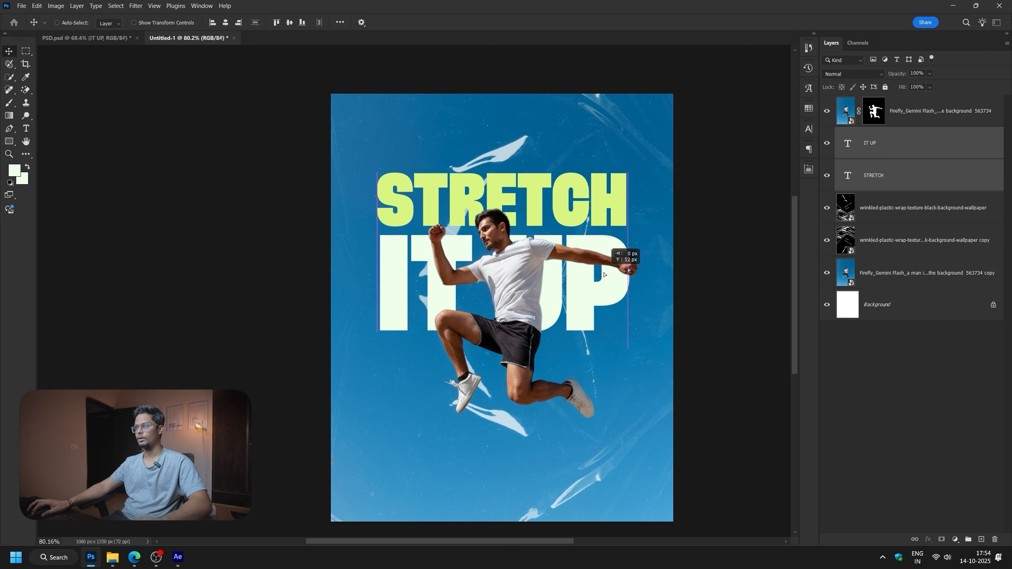
# - Move the two selected text layers below both plastic-wrap texture layers so the folds overlay the lettering
pyautogui.moveTo(864, 217); pyautogui.dragTo(864, 257)
pyautogui.press('z')
pyautogui.keyDown('alt'); pyautogui.click(505, 176); pyautogui.keyUp('alt')
pyautogui.moveTo(527, 199); pyautogui.dragTo(517, 207)
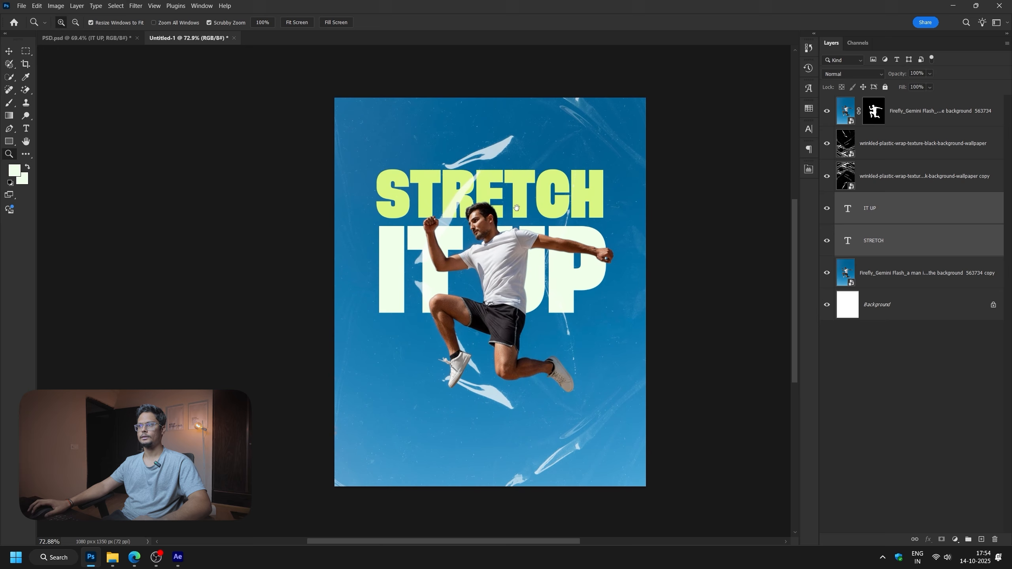
# - Make both hidden TYPOGRAPHY POSTER text layers visible in PSD.psd
pyautogui.click(88, 40)
pyautogui.click(849, 151)
pyautogui.click(827, 143)
pyautogui.click(860, 125)
pyautogui.click(864, 148)
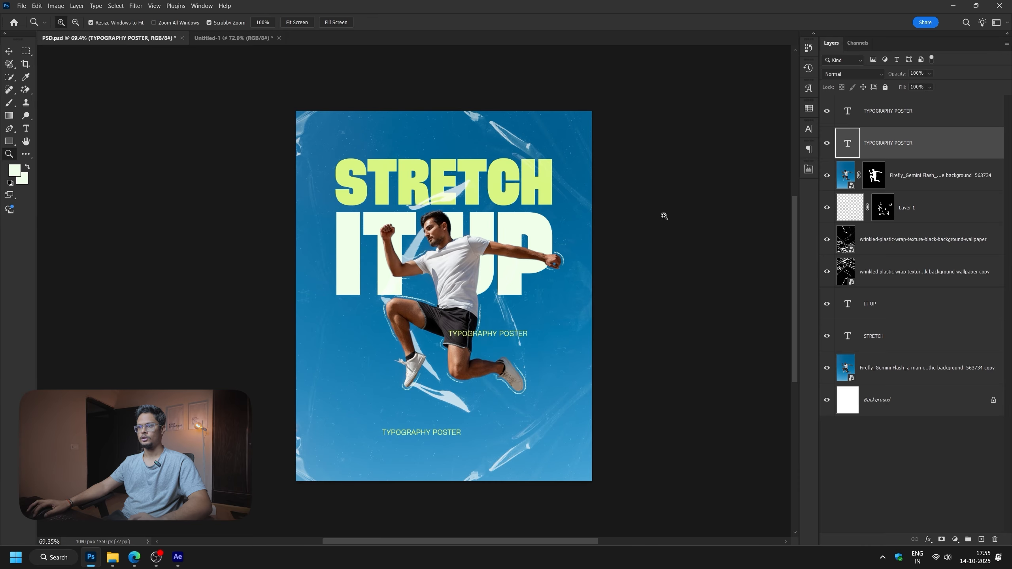
# - Copy both TYPOGRAPHY POSTER text layers into Untitled-1 above all other layers, one beside the man's shorts and one below him
pyautogui.moveTo(482, 225); pyautogui.dragTo(495, 225)
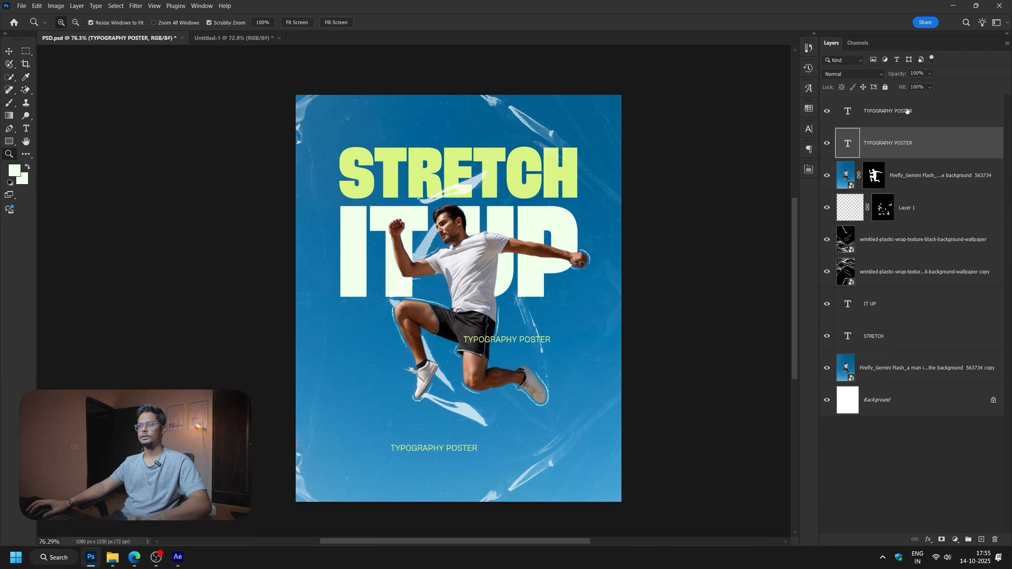
pyautogui.hotkey('shift', 'alt', ']')
pyautogui.moveTo(208, 75); pyautogui.dragTo(603, 328)
pyautogui.press('v')
pyautogui.hotkey('ctrl', ']')
pyautogui.hotkey('ctrl', ']')
pyautogui.hotkey('ctrl', ']')
pyautogui.moveTo(555, 294); pyautogui.dragTo(562, 293)
pyautogui.press('z')
pyautogui.keyDown('alt'); pyautogui.click(547, 370); pyautogui.keyUp('alt')
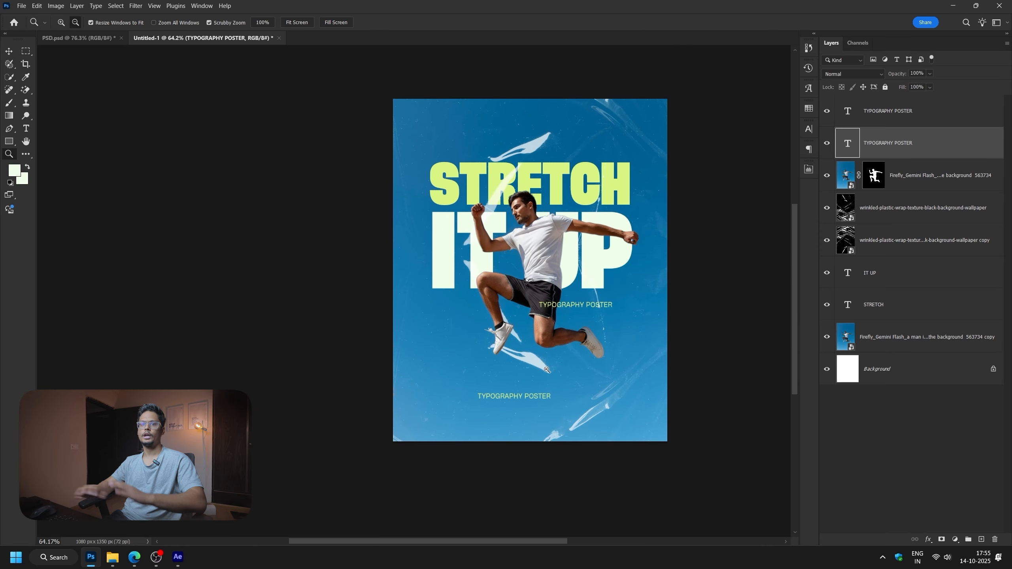
pyautogui.hscroll(1, 544, 369)
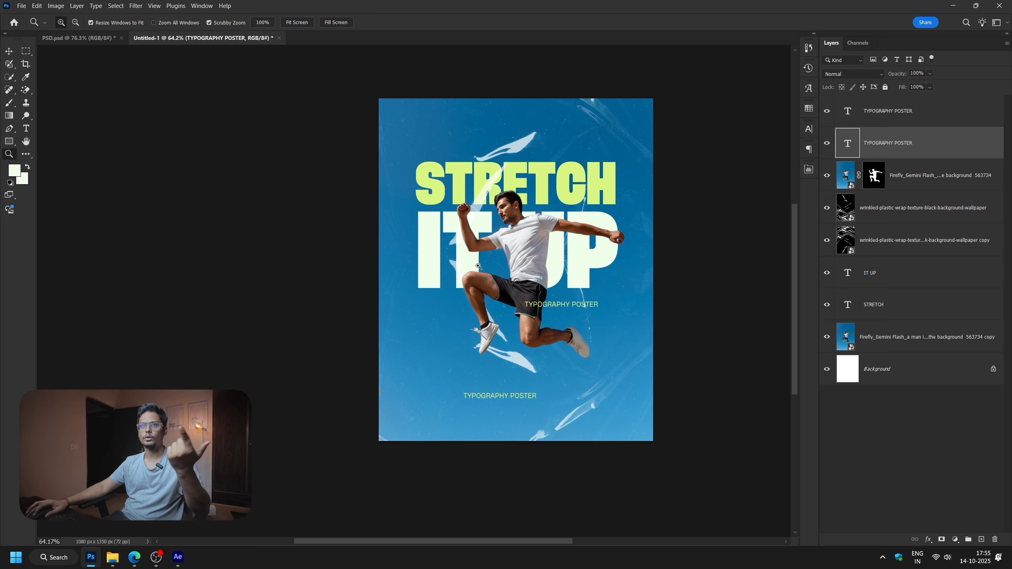
# - Inspect the rough white outline strokes around the man's arms and legs in PSD.psd
pyautogui.click(62, 39)
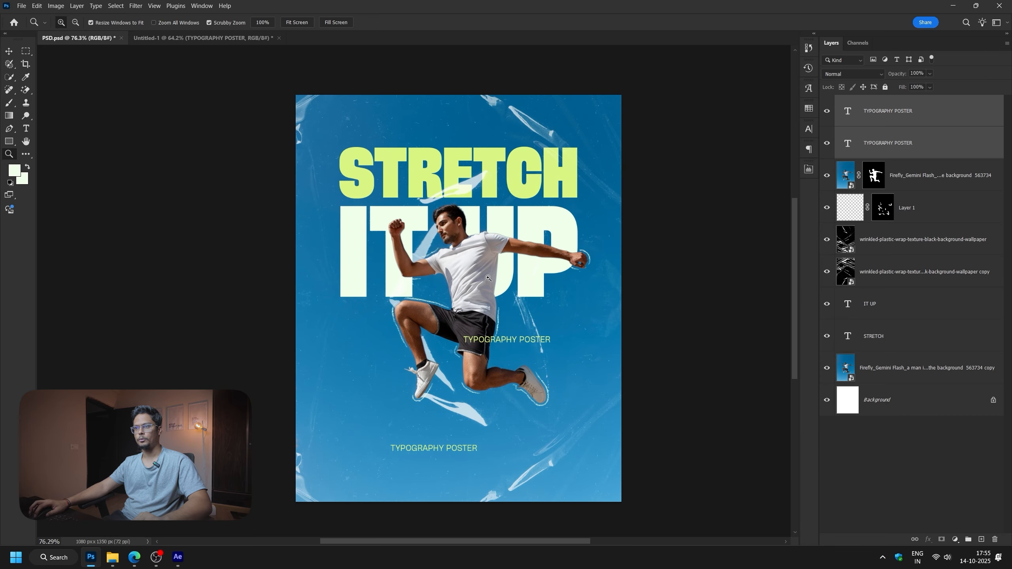
pyautogui.moveTo(432, 292); pyautogui.dragTo(362, 296)
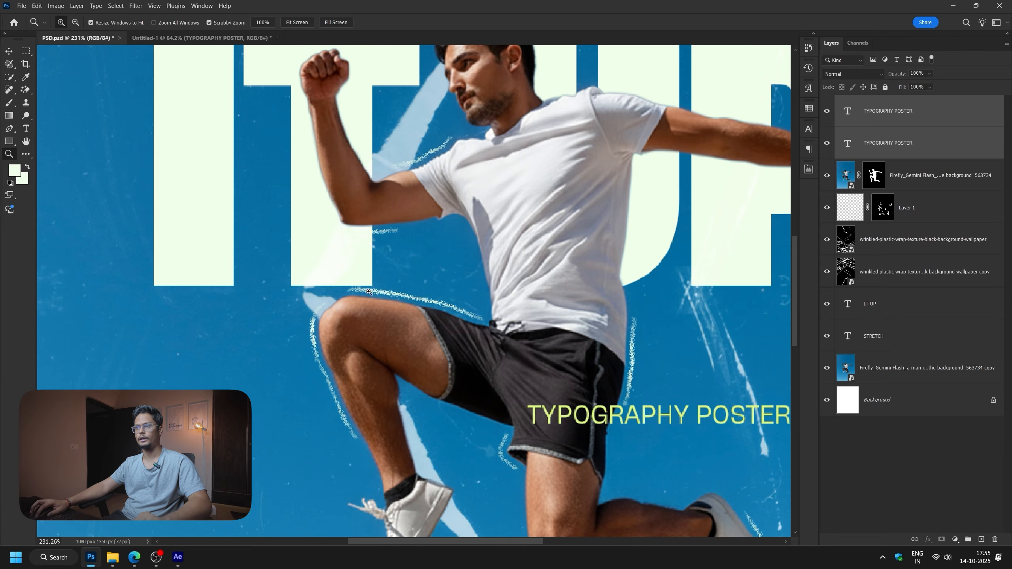
pyautogui.moveTo(472, 355); pyautogui.dragTo(439, 330)
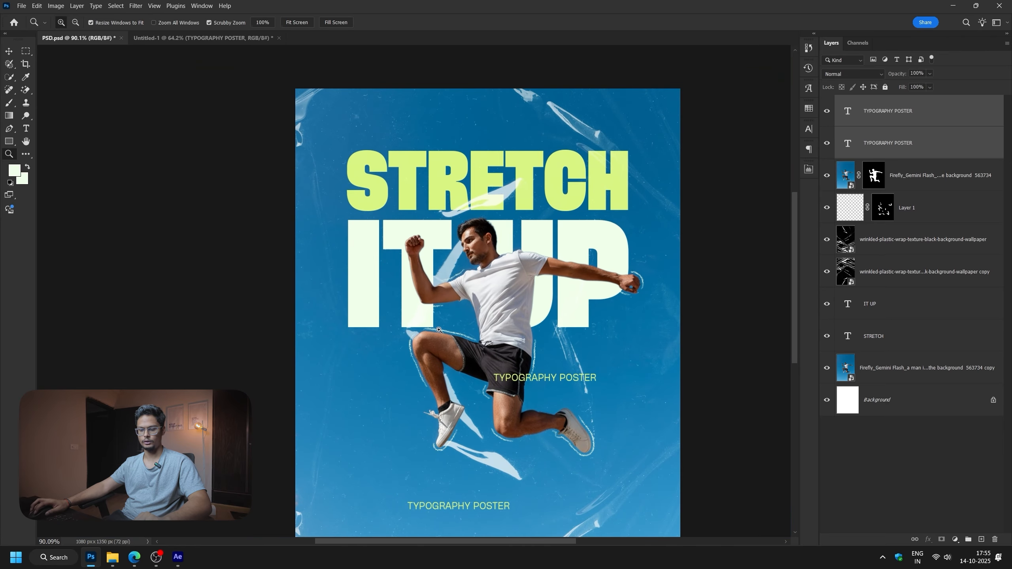
# - In Untitled-1, load the jumping man's outline as a selection and smooth it with a sample radius of 2 pixels
pyautogui.click(202, 36)
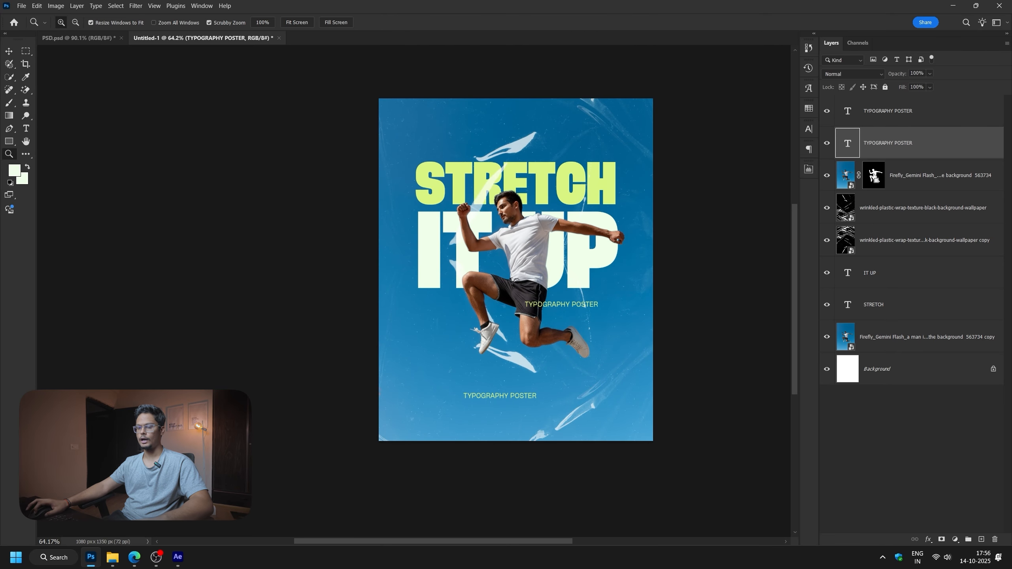
pyautogui.moveTo(543, 218); pyautogui.dragTo(594, 219)
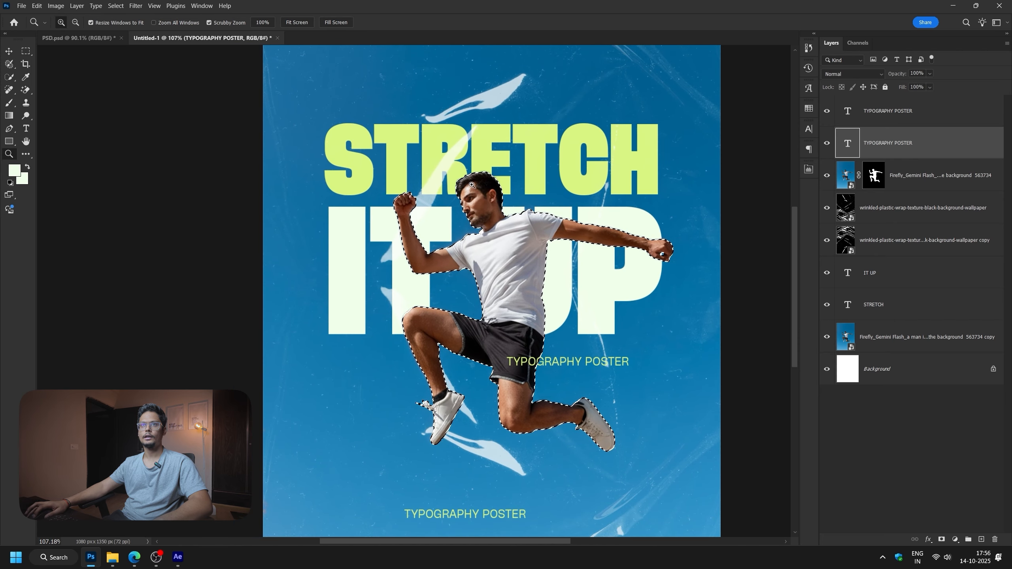
pyautogui.click(116, 5)
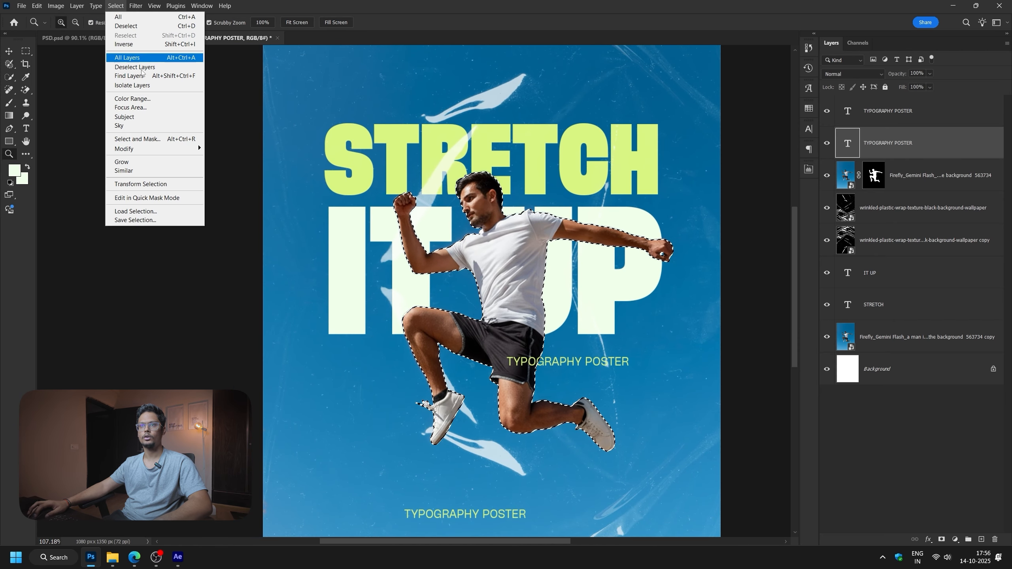
pyautogui.moveTo(167, 149)
pyautogui.click(230, 158)
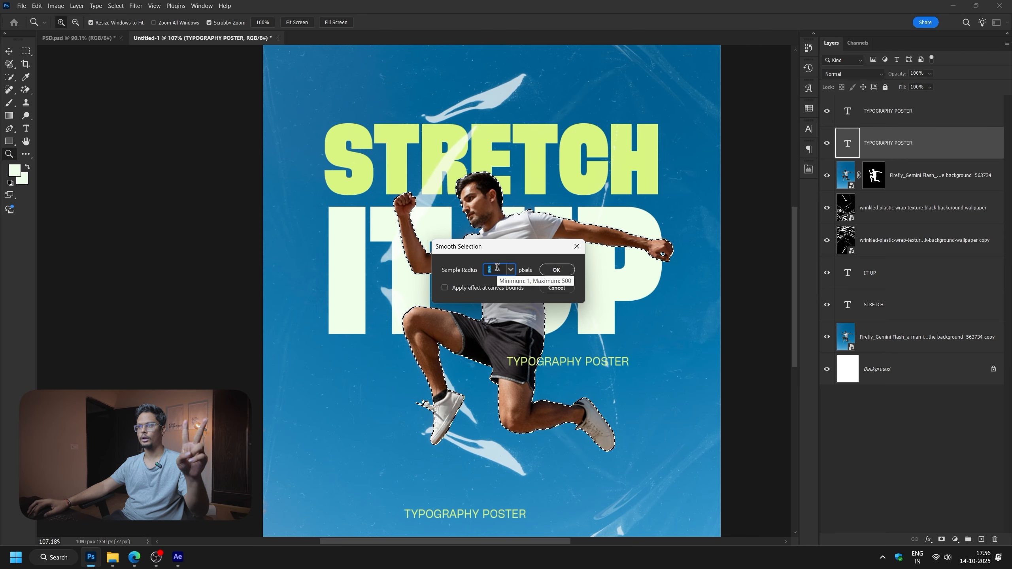
pyautogui.click(556, 270)
pyautogui.moveTo(471, 187); pyautogui.dragTo(346, 263)
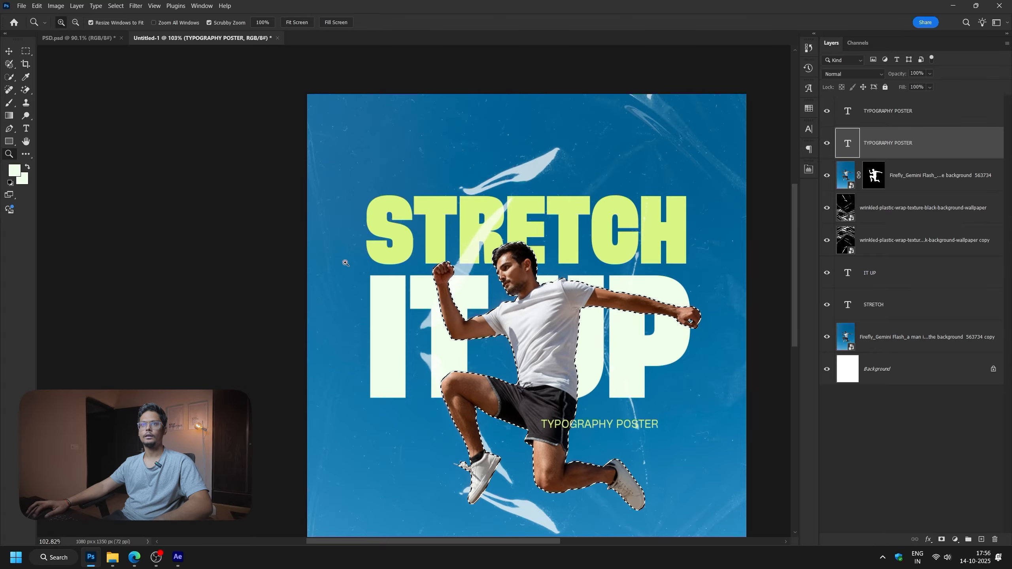
# - Expand the selection around the man outward by 5 pixels
pyautogui.click(135, 5)
pyautogui.moveTo(117, 5)
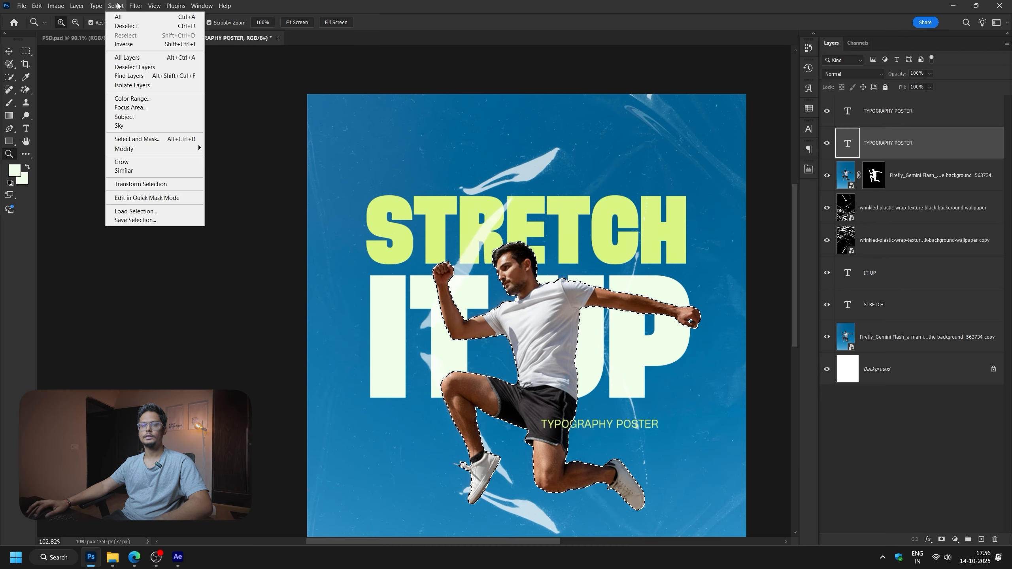
pyautogui.moveTo(187, 149)
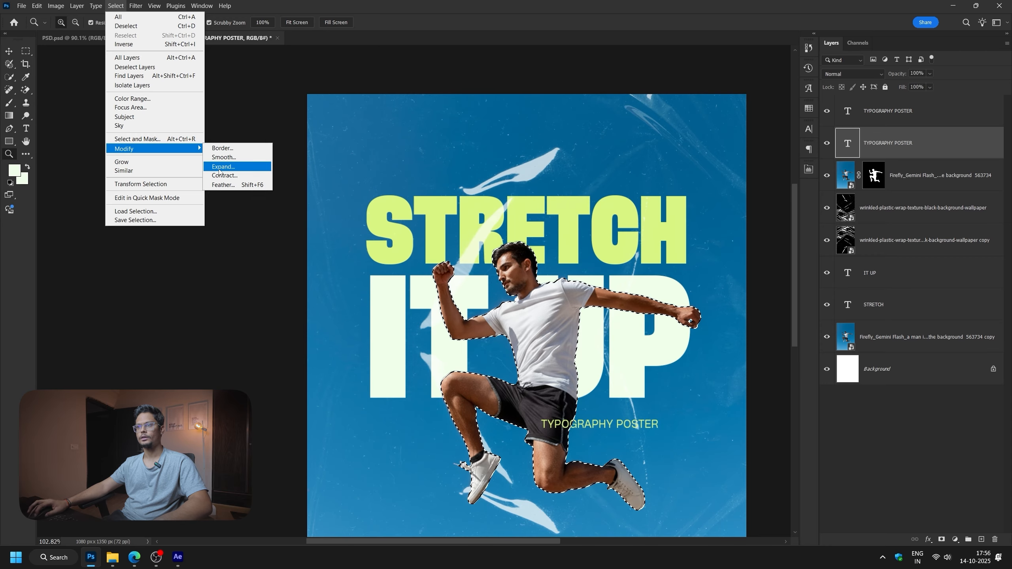
pyautogui.click(219, 167)
pyautogui.moveTo(475, 247); pyautogui.dragTo(375, 192)
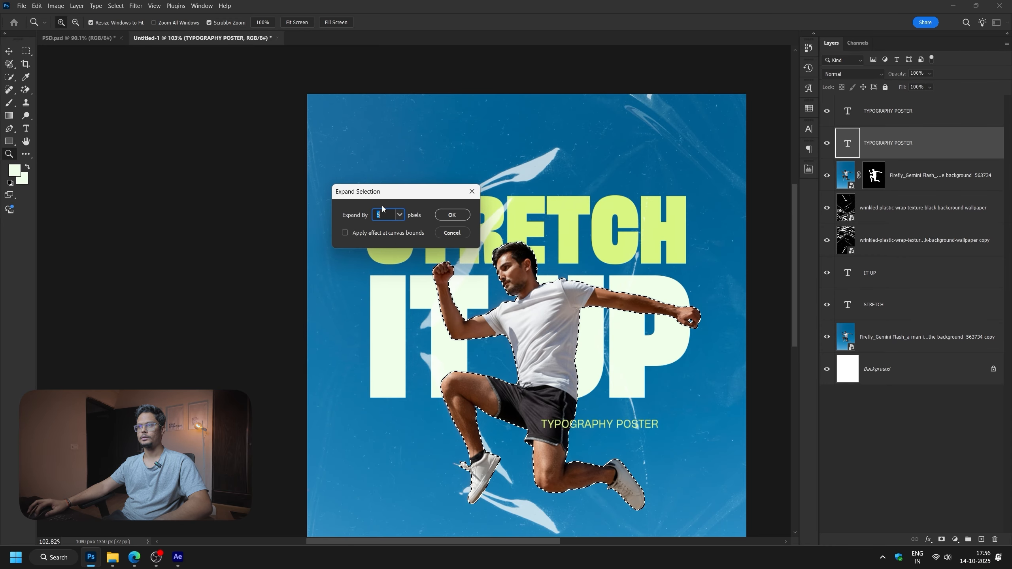
pyautogui.click(453, 215)
pyautogui.moveTo(532, 253); pyautogui.dragTo(546, 284)
# - Turn the expanded selection into a 2-pixel-wide border selection around the man and check it closely at the hair
pyautogui.click(115, 6)
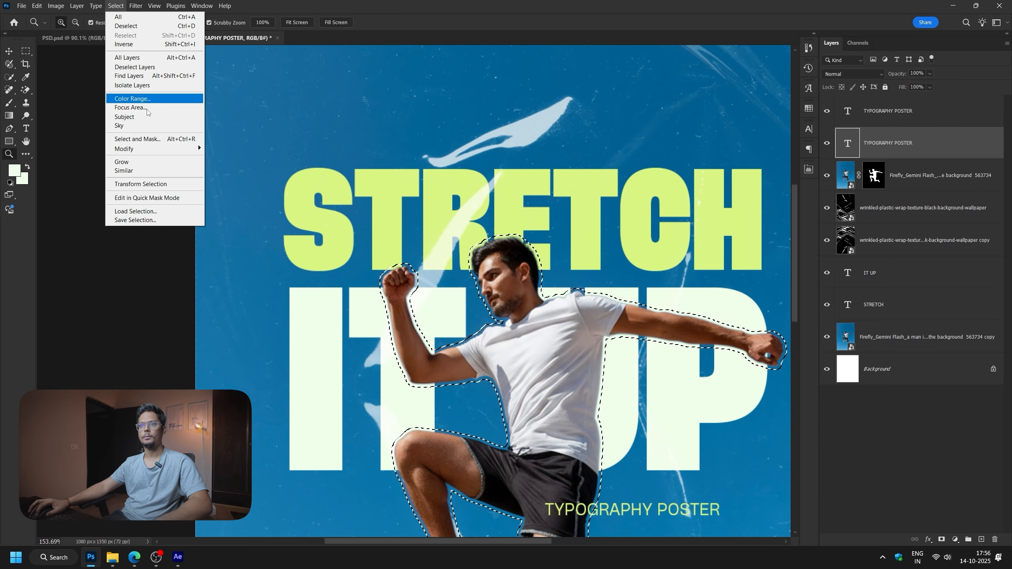
pyautogui.moveTo(161, 149)
pyautogui.click(217, 150)
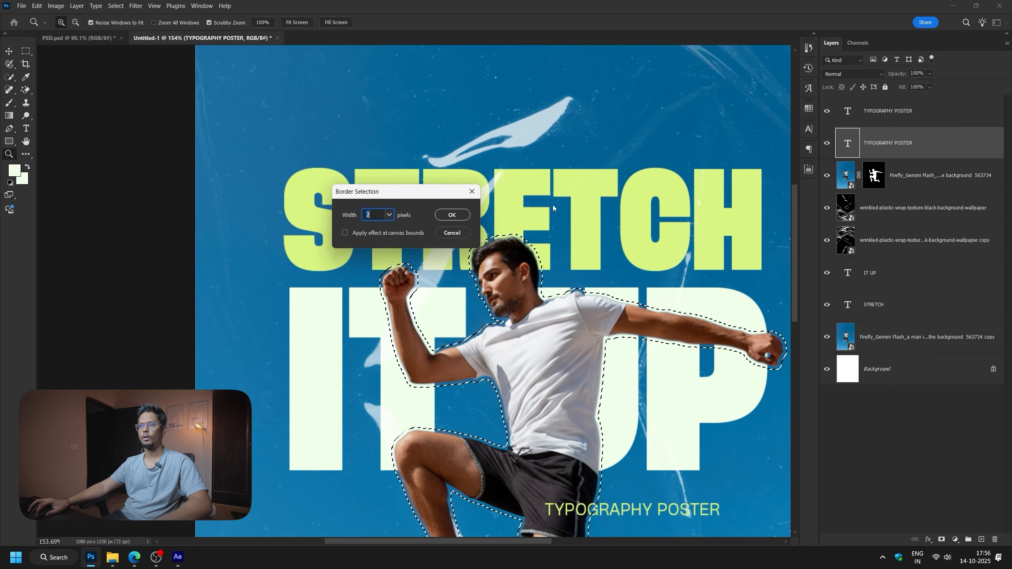
pyautogui.click(452, 215)
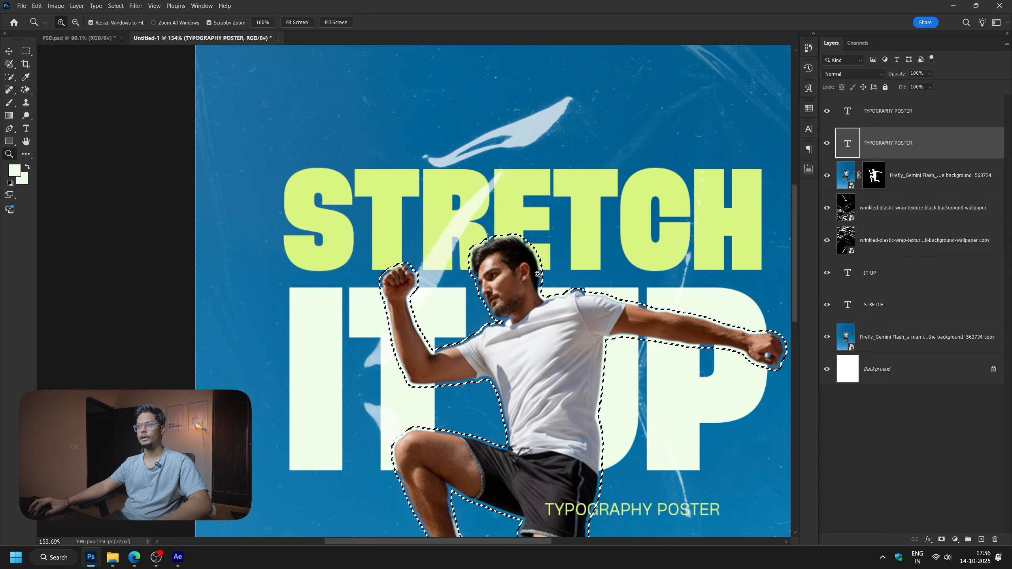
pyautogui.scroll(10, 510, 237)
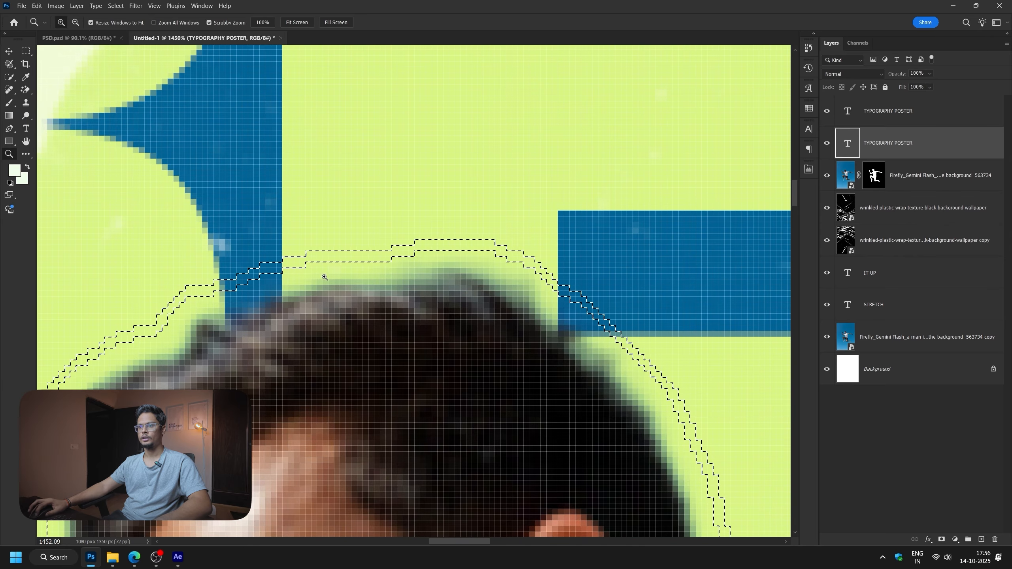
pyautogui.scroll(-10, 324, 277)
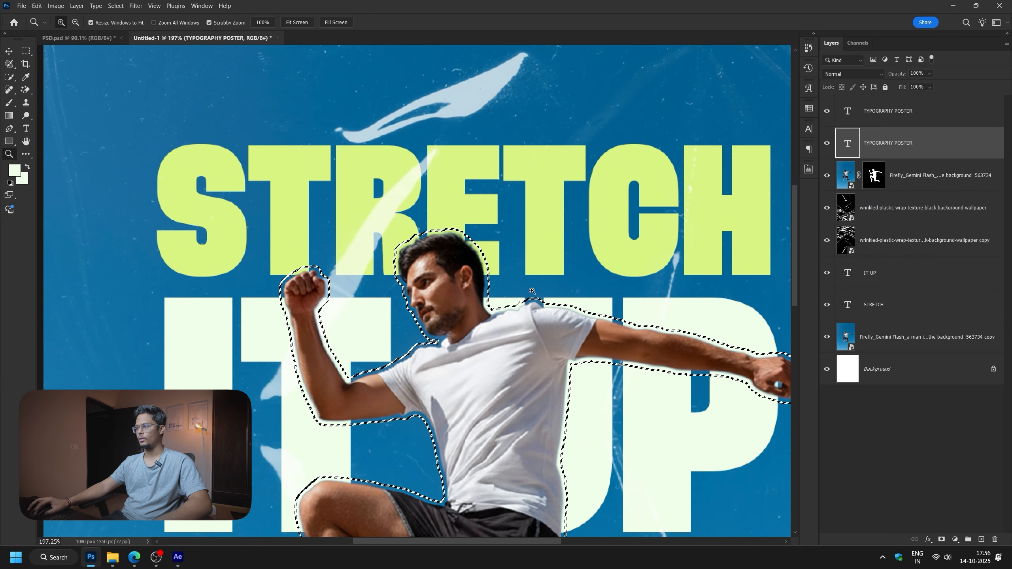
pyautogui.scroll(-3, 532, 291)
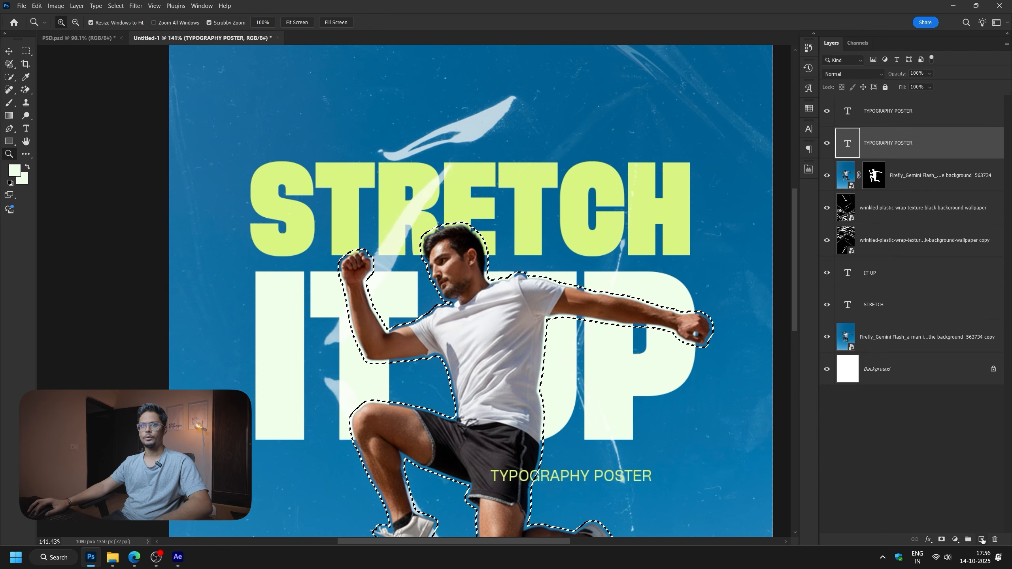
# - Fill the border selection with the off-white foreground colour on a new layer and deselect it
pyautogui.click(981, 539)
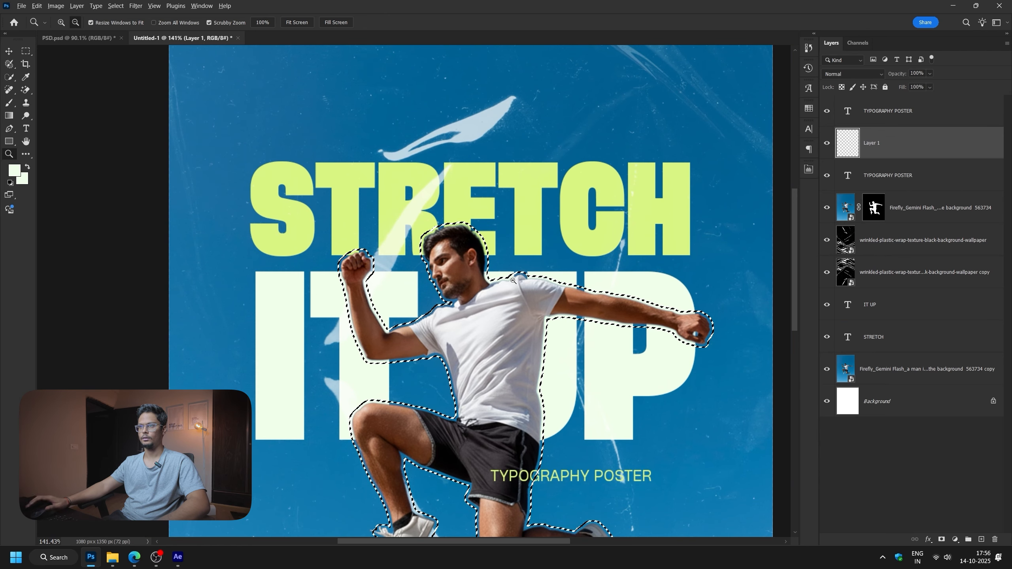
pyautogui.moveTo(472, 257); pyautogui.dragTo(504, 258)
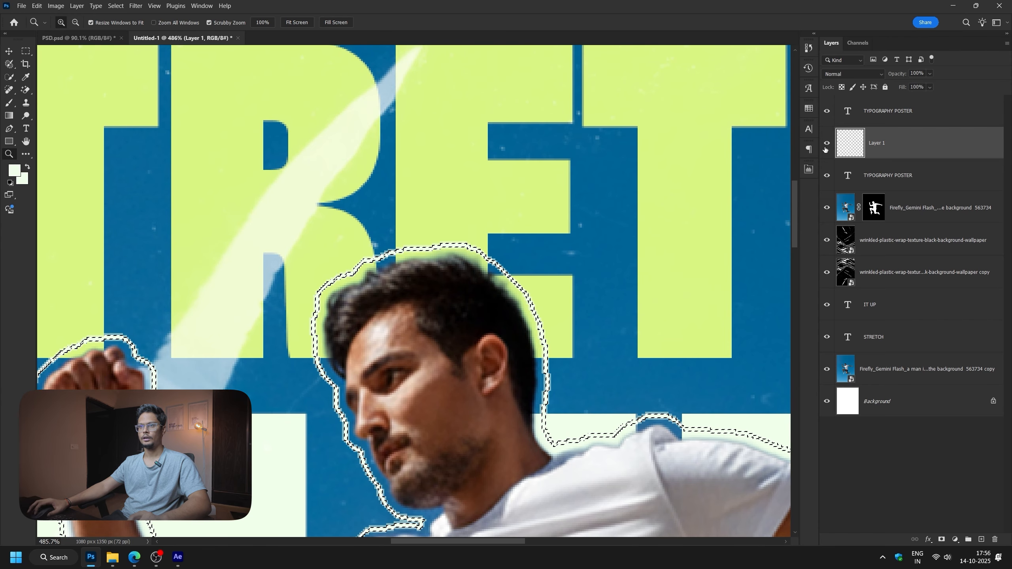
pyautogui.hotkey('ctrl', 'd')
pyautogui.moveTo(370, 270); pyautogui.dragTo(395, 275)
pyautogui.scroll(-10, 400, 289)
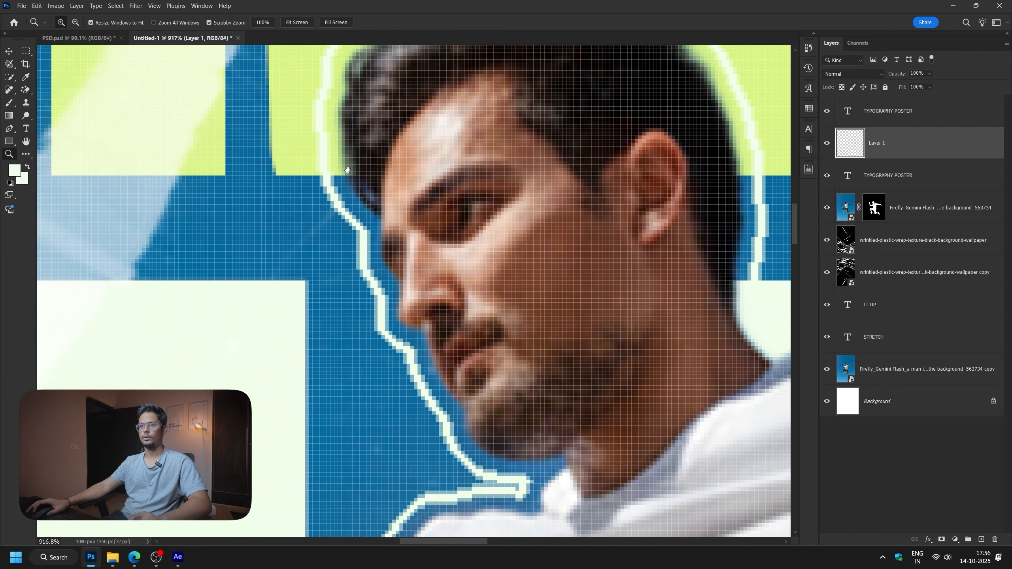
pyautogui.scroll(-10, 400, 290)
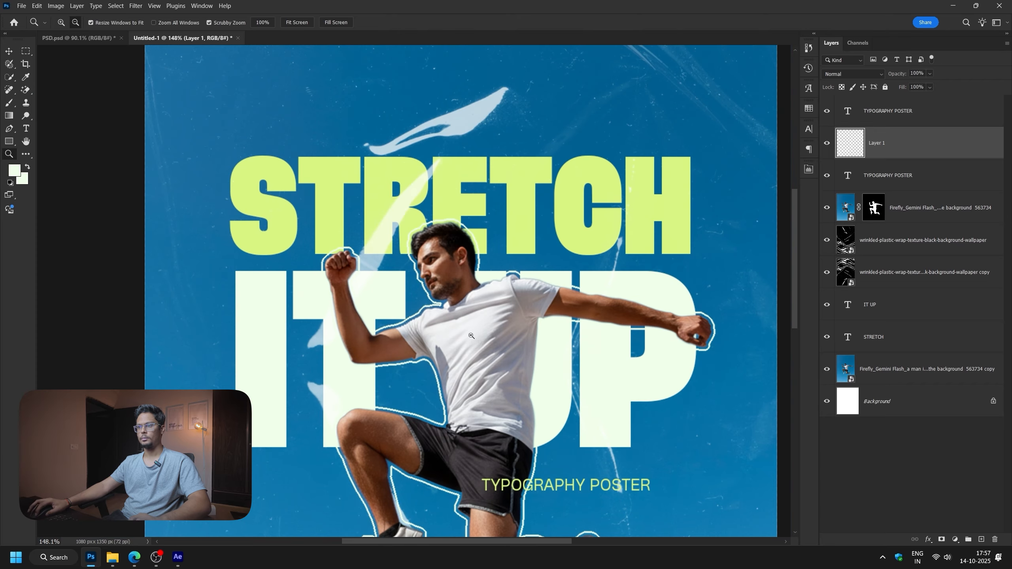
pyautogui.scroll(1, 486, 306)
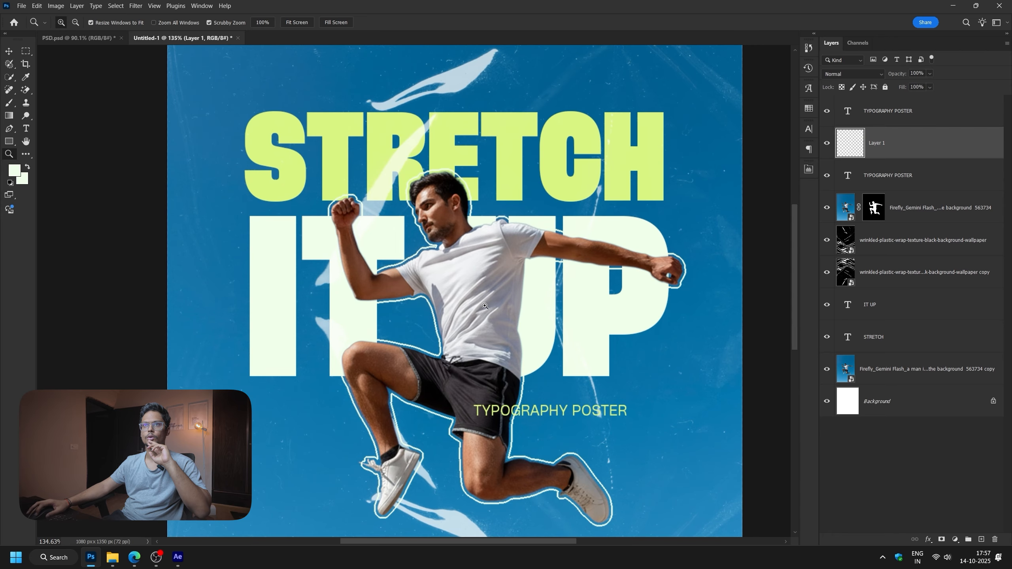
# - Roughen the outline stroke on Layer 1 with the Diffuse filter in Normal mode
pyautogui.click(135, 8)
pyautogui.moveTo(152, 183)
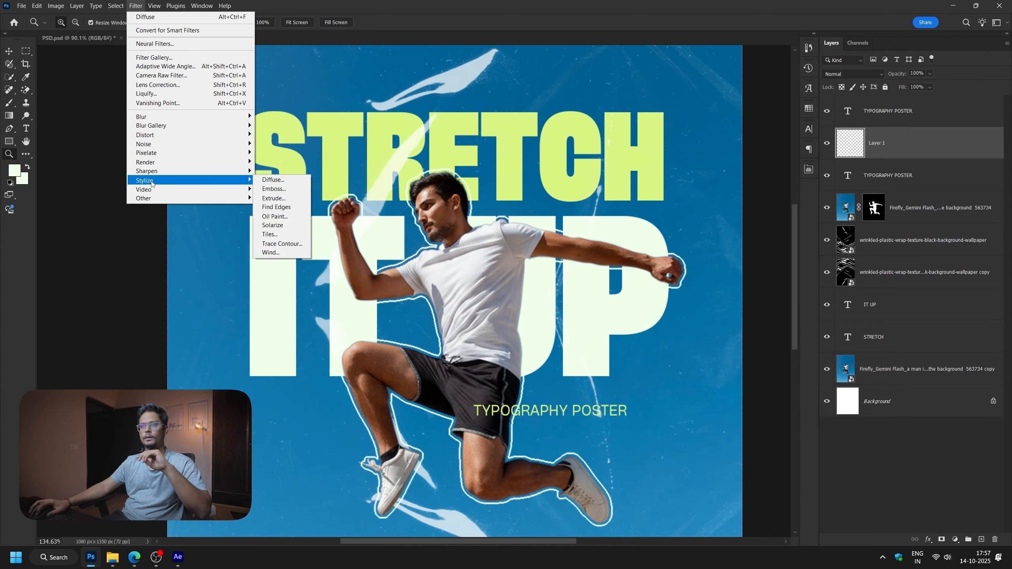
pyautogui.click(273, 180)
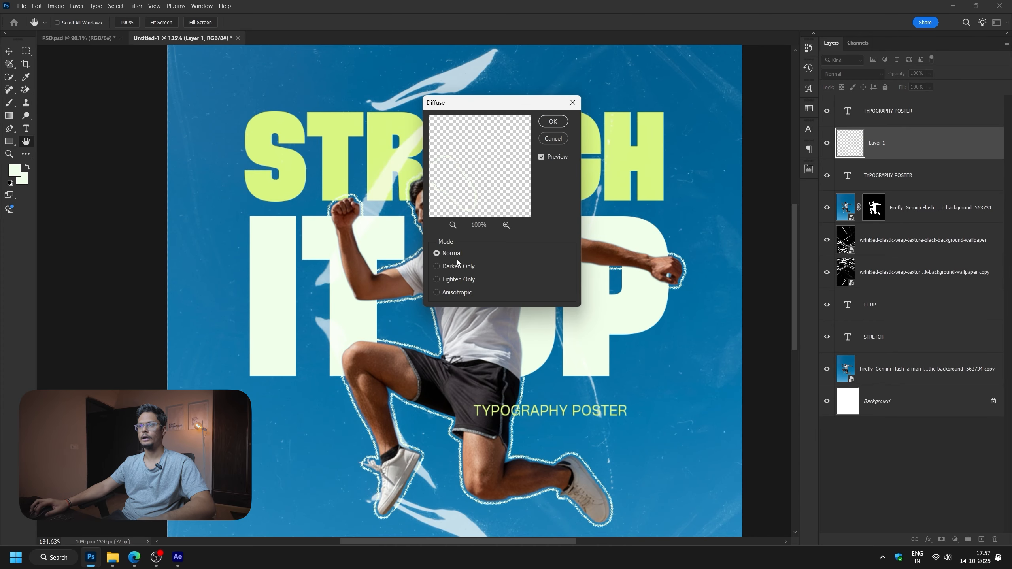
pyautogui.click(552, 122)
pyautogui.press('z')
pyautogui.moveTo(439, 287); pyautogui.dragTo(453, 287)
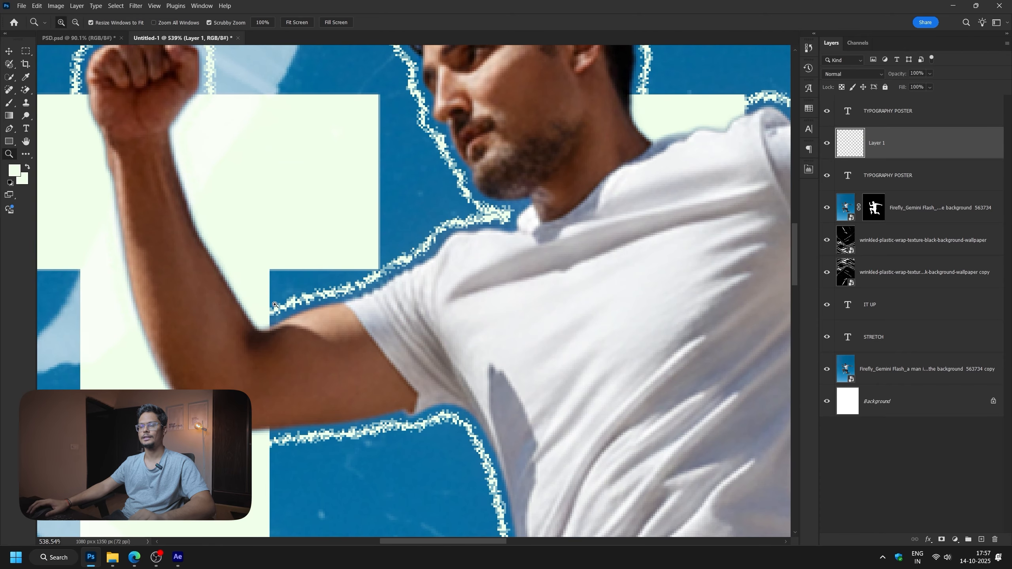
pyautogui.scroll(-10, 430, 238)
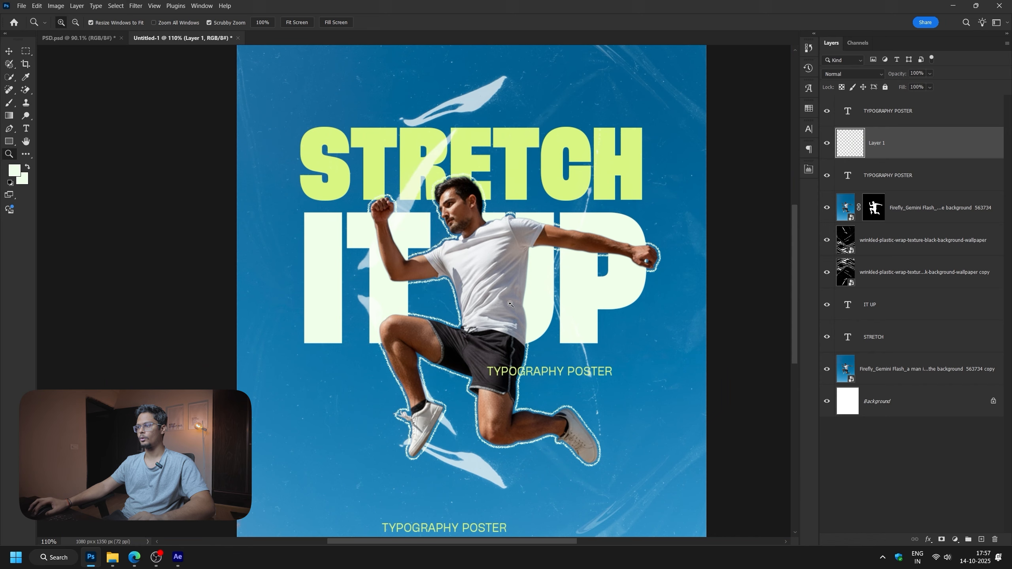
# - Add a black layer mask to Layer 1 that hides the whole outline stroke
pyautogui.moveTo(511, 304); pyautogui.dragTo(488, 303)
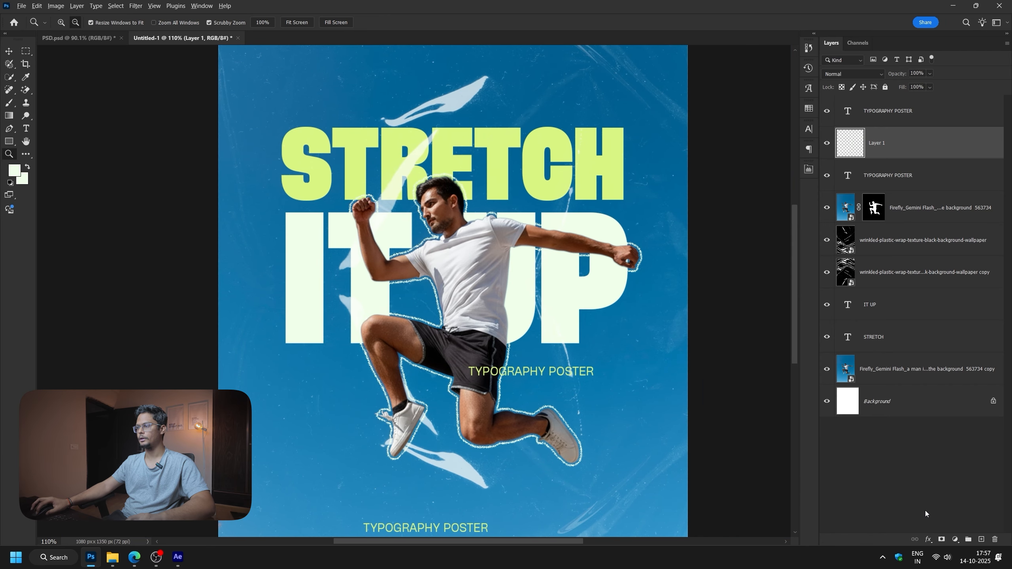
pyautogui.click(942, 540)
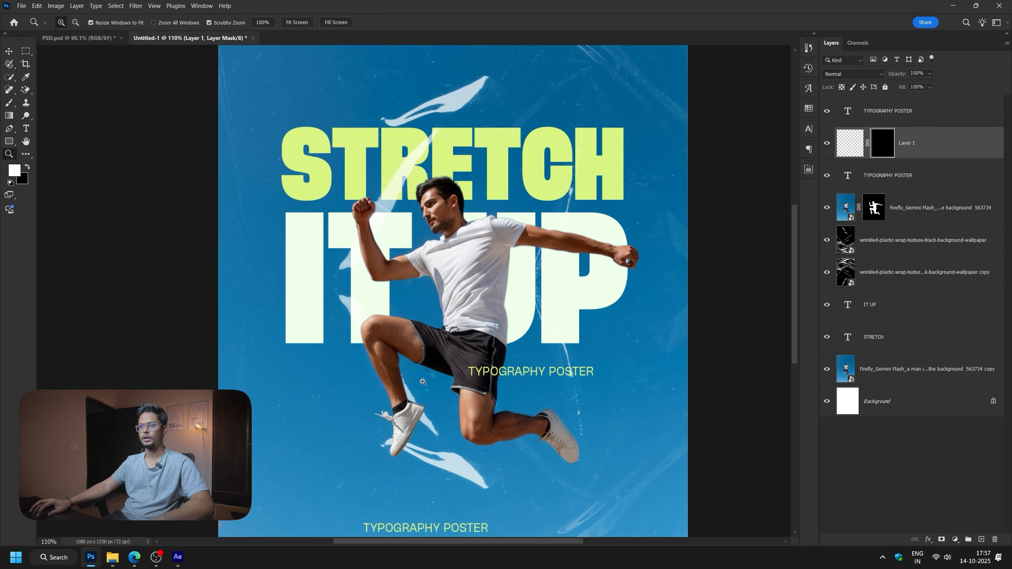
pyautogui.moveTo(471, 325); pyautogui.dragTo(461, 322)
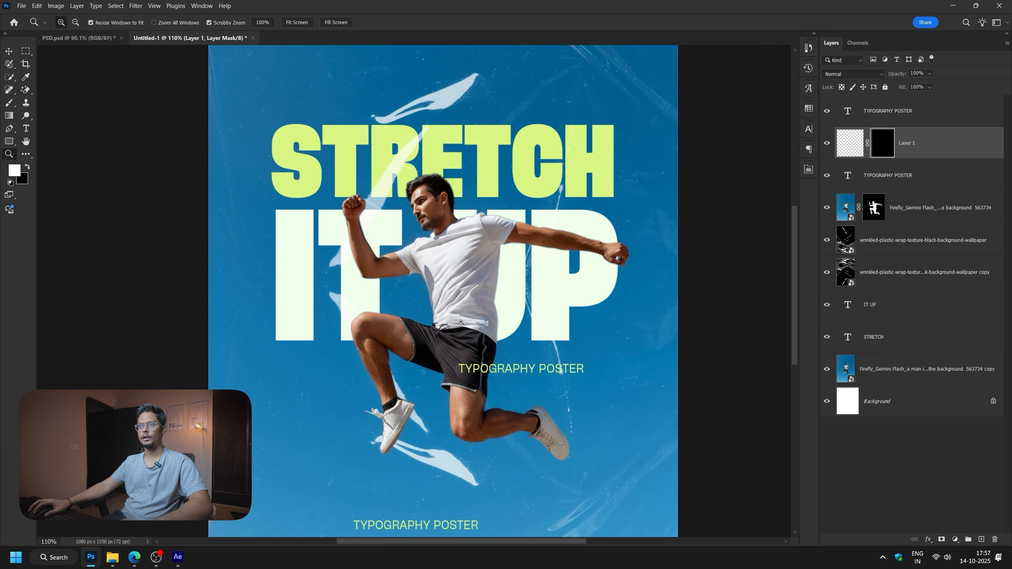
# - Paint white with a hard round brush on Layer 1's mask to reveal the outline under the lower knee and around both shoe tips
pyautogui.press('b')
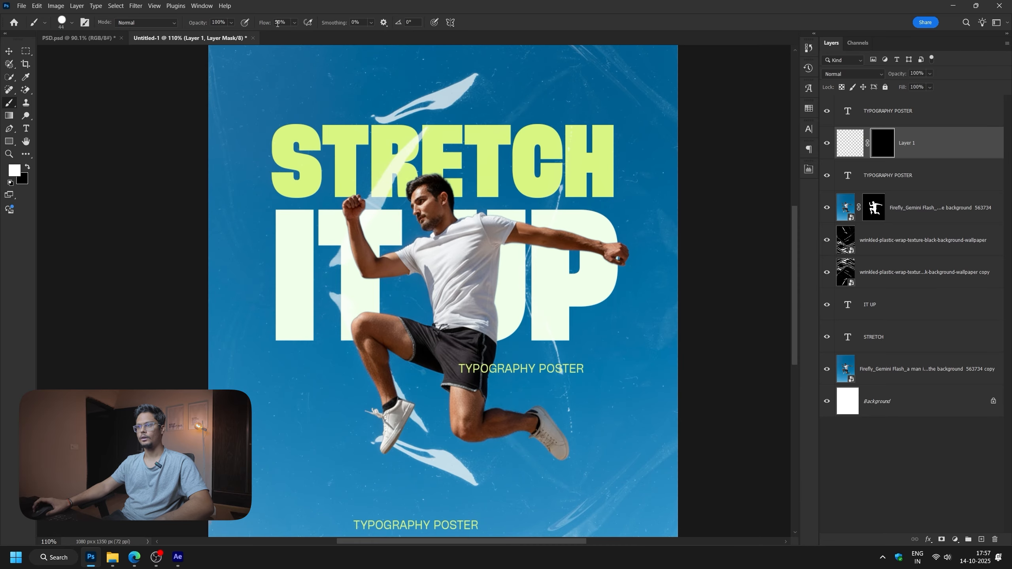
pyautogui.rightClick(505, 303)
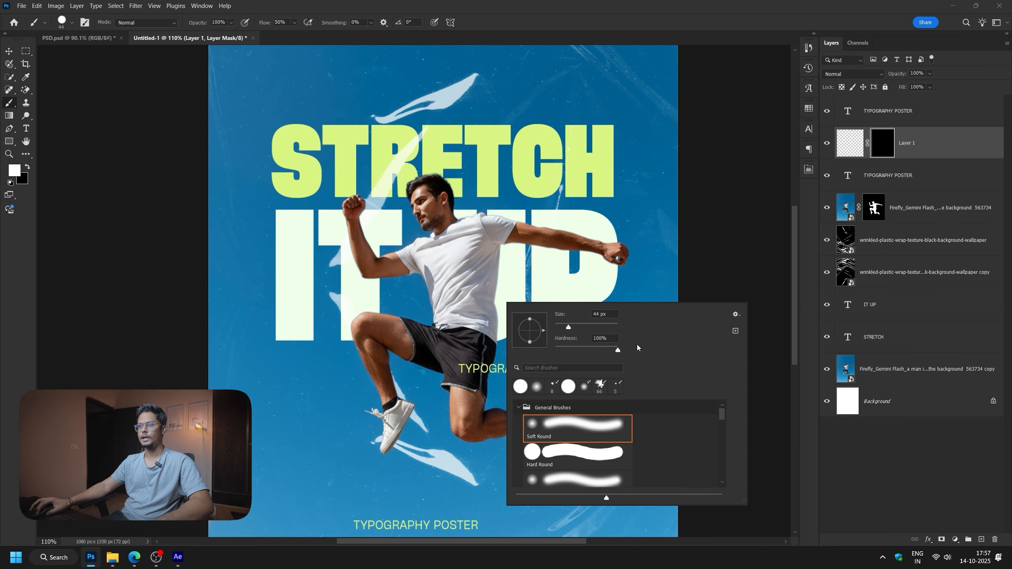
pyautogui.press('Escape')
pyautogui.scroll(4, 554, 519)
pyautogui.scroll(-1, 440, 358)
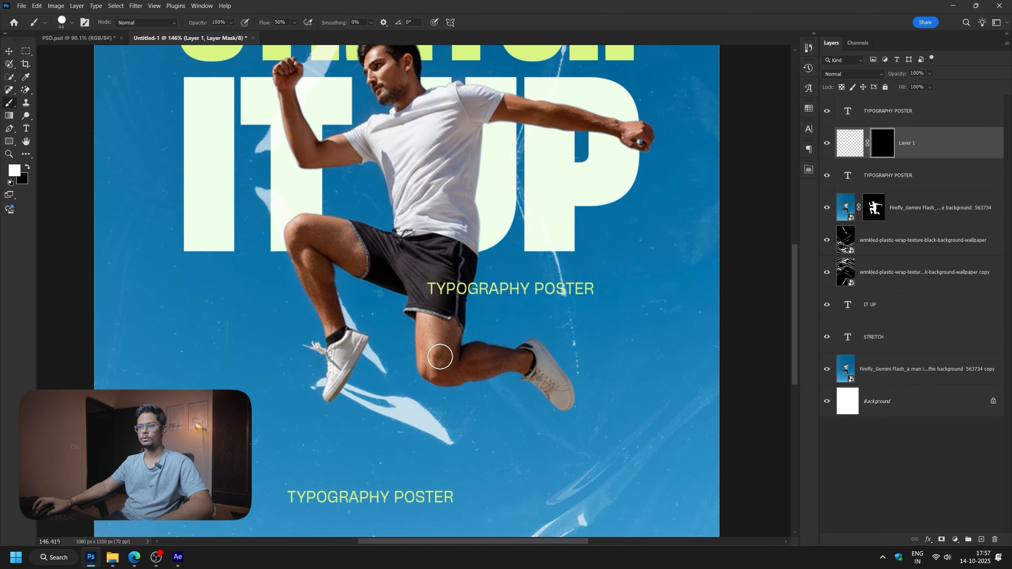
pyautogui.scroll(2, 440, 357)
pyautogui.scroll(-2, 434, 334)
pyautogui.moveTo(397, 316)
pyautogui.mouseDown()
pyautogui.moveTo(394, 341)
pyautogui.moveTo(493, 365)
pyautogui.mouseUp()
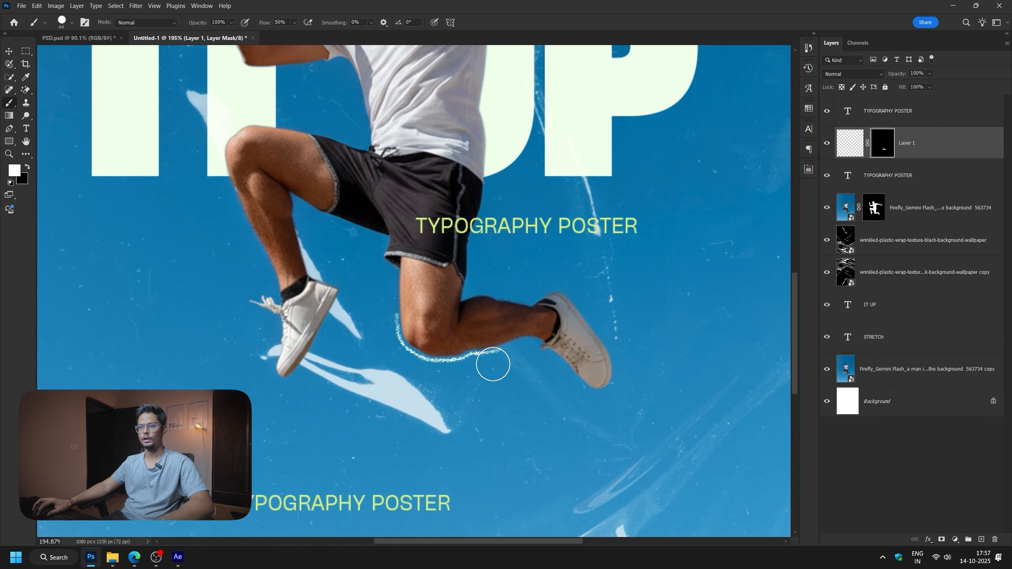
pyautogui.moveTo(290, 359); pyautogui.dragTo(279, 371)
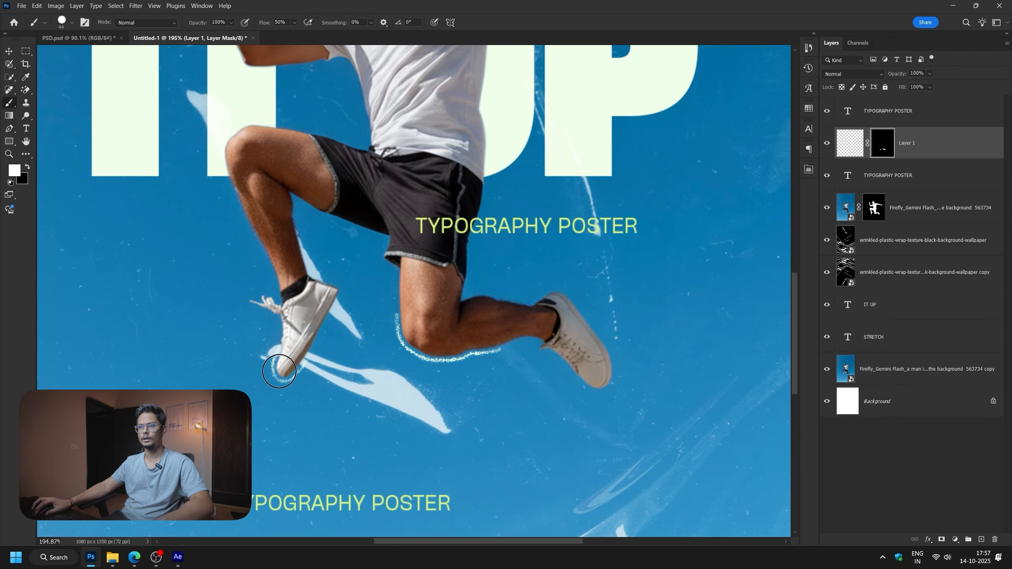
pyautogui.moveTo(566, 367)
pyautogui.mouseDown()
pyautogui.moveTo(594, 389)
pyautogui.moveTo(613, 369)
pyautogui.moveTo(614, 349)
pyautogui.mouseUp()
# - Reveal more of the outline on Layer 1's mask beside the front shin, below the shorts and under the raised arm
pyautogui.scroll(5, 593, 325)
pyautogui.hscroll(-2, 593, 325)
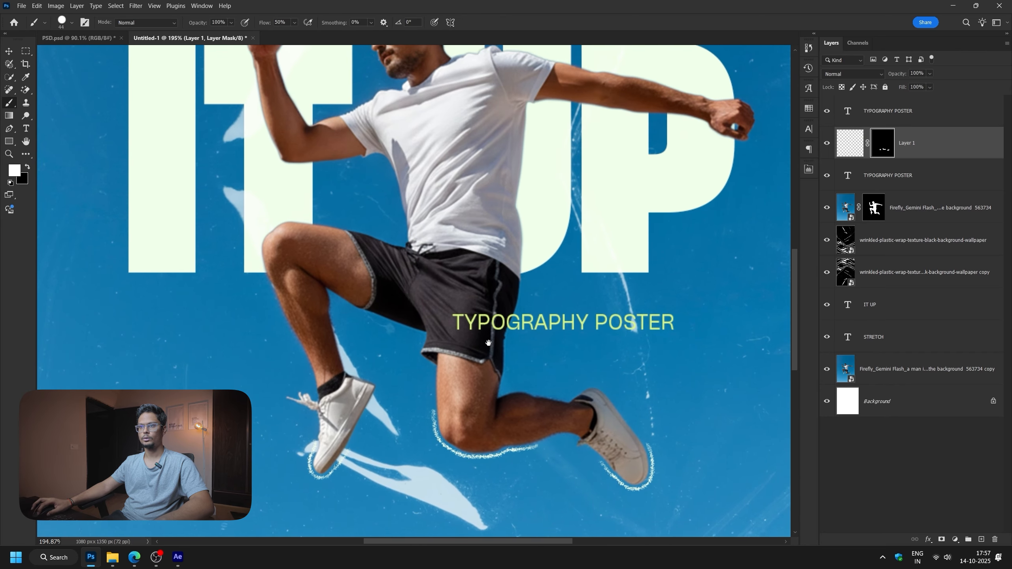
pyautogui.moveTo(279, 311); pyautogui.dragTo(292, 341)
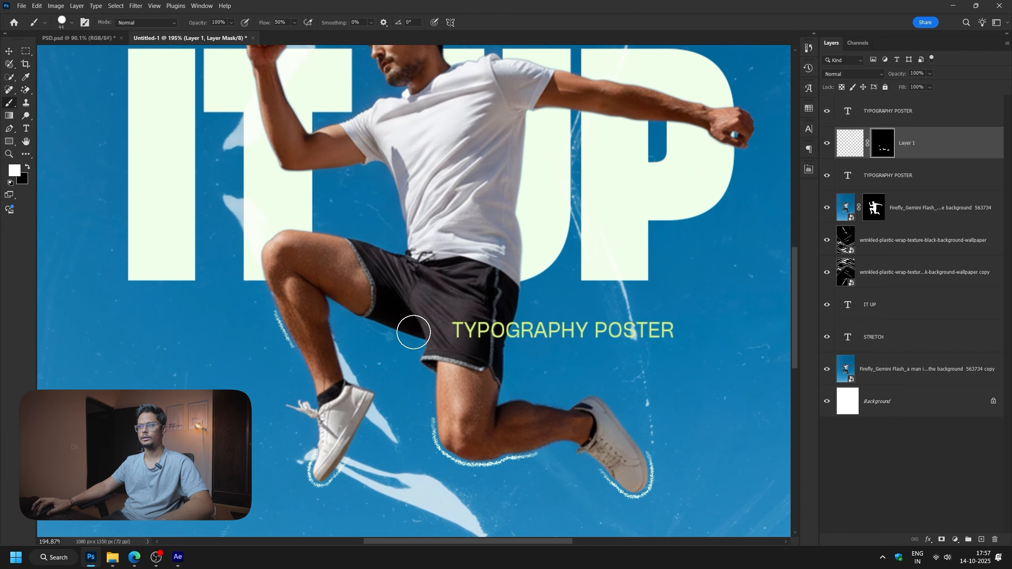
pyautogui.scroll(3, 411, 375)
pyautogui.hscroll(1, 410, 374)
pyautogui.scroll(2, 487, 331)
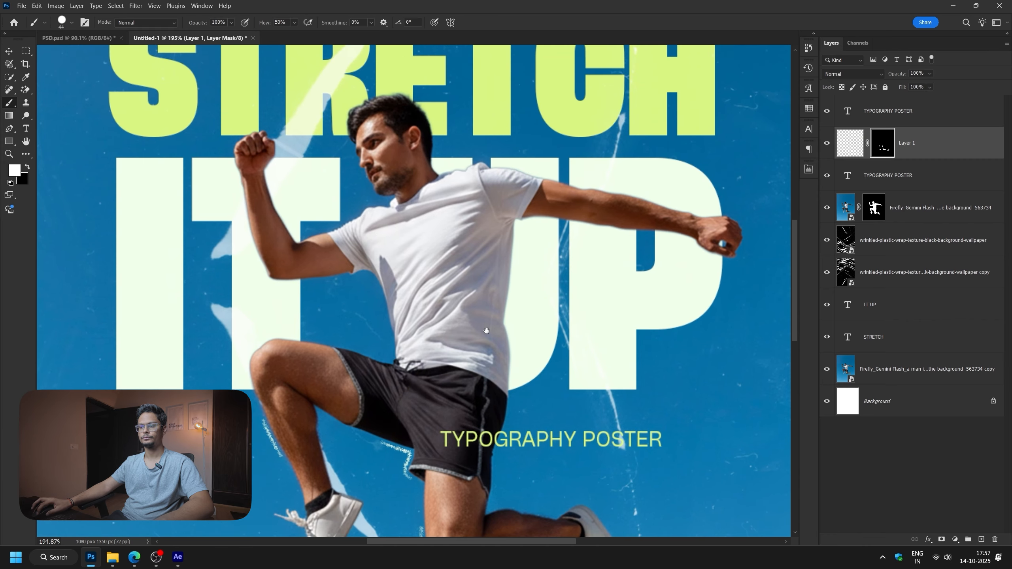
pyautogui.moveTo(338, 279); pyautogui.dragTo(377, 290)
pyautogui.press('z')
pyautogui.scroll(-5, 410, 285)
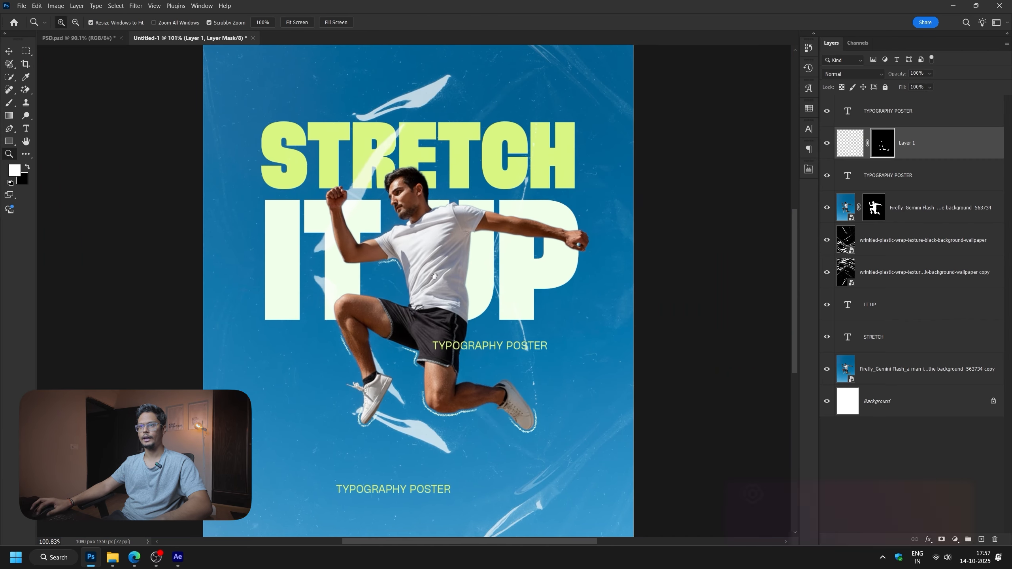
pyautogui.scroll(5, 460, 327)
pyautogui.press('b')
pyautogui.scroll(-3, 404, 266)
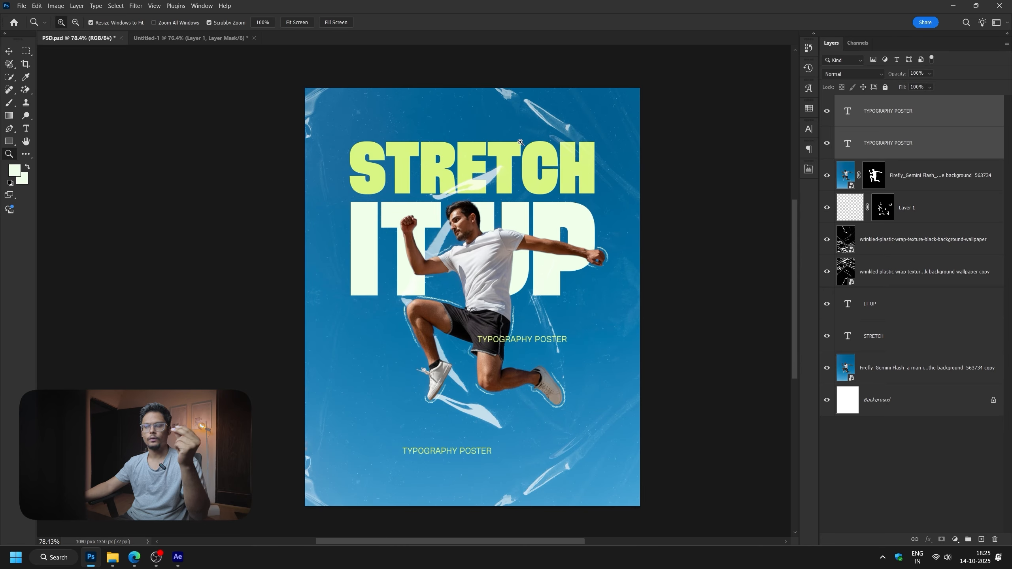
# - Bring PSD.psd from File Explorer into the After Effects project for import
pyautogui.moveTo(113, 557)
pyautogui.click(320, 519)
pyautogui.click(193, 170)
pyautogui.moveTo(162, 94); pyautogui.dragTo(73, 208)
pyautogui.hotkey('alt', 'Tab')
pyautogui.hotkey('alt', 'Tab')
pyautogui.press('Tab')
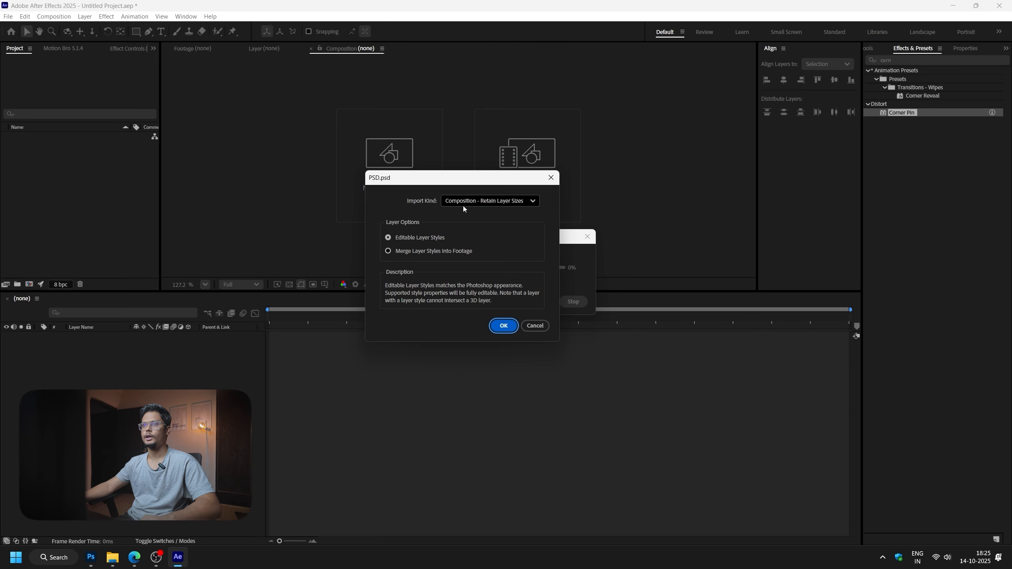
# - Import PSD.psd as Composition - Retain Layer Sizes with Editable Layer Styles, and open the PSD composition
pyautogui.click(505, 202)
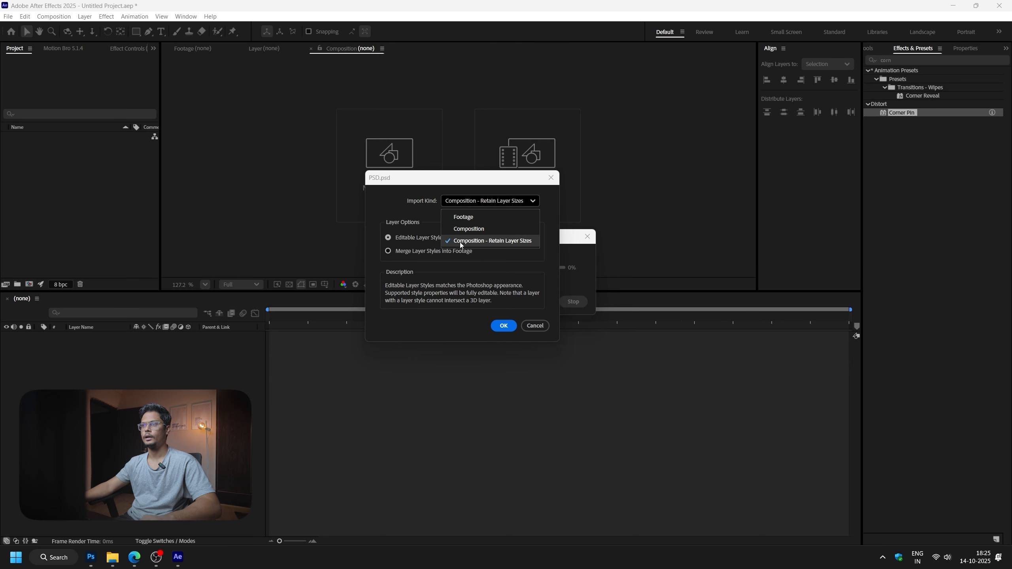
pyautogui.click(508, 241)
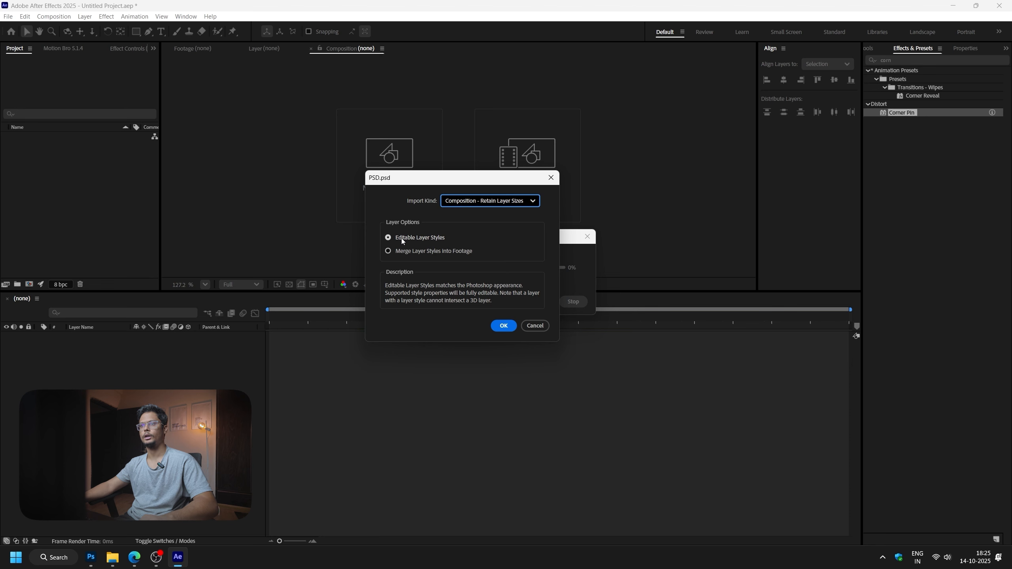
pyautogui.click(503, 326)
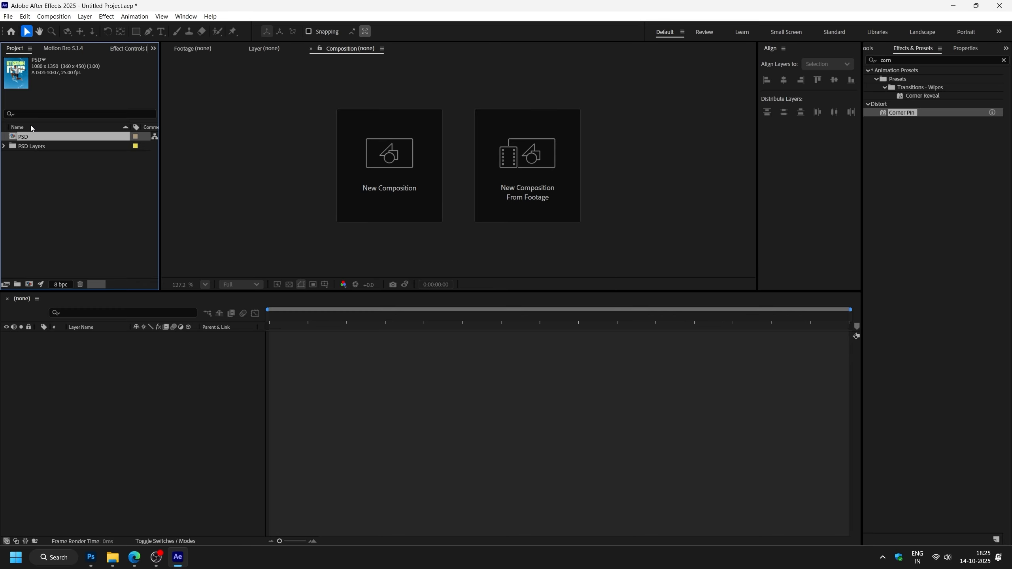
pyautogui.doubleClick(24, 137)
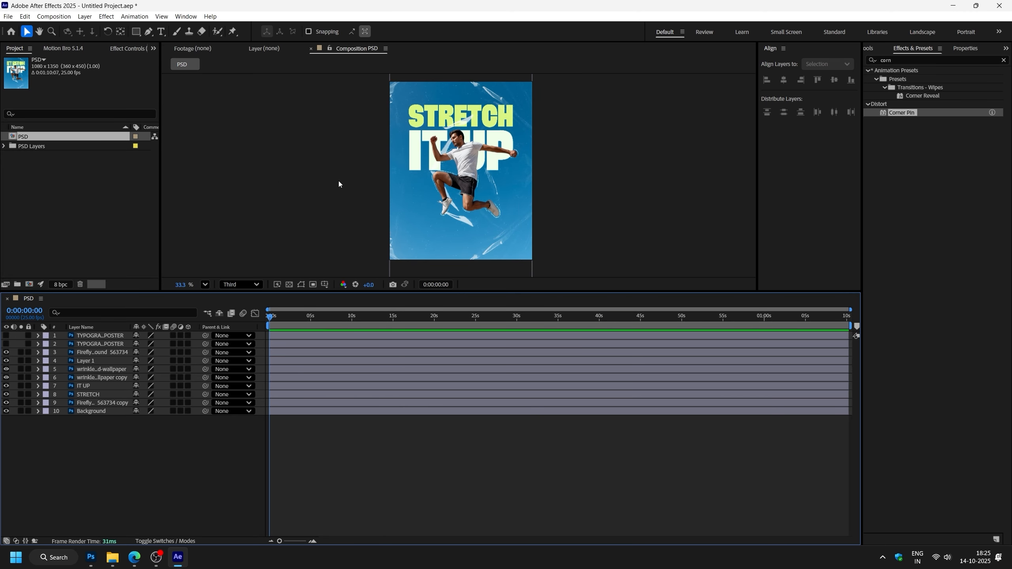
# - Convert the IT UP and STRETCH layers together to editable text
pyautogui.scroll(4, 460, 143)
pyautogui.moveTo(471, 142); pyautogui.dragTo(473, 149)
pyautogui.press('v')
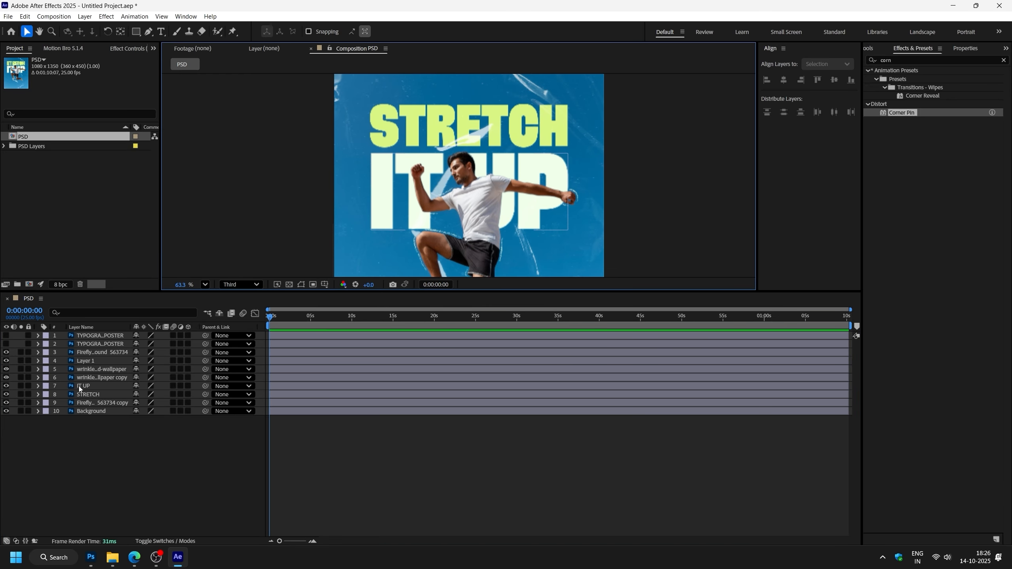
pyautogui.click(80, 387)
pyautogui.keyDown('ctrl'); pyautogui.click(89, 395); pyautogui.keyUp('ctrl')
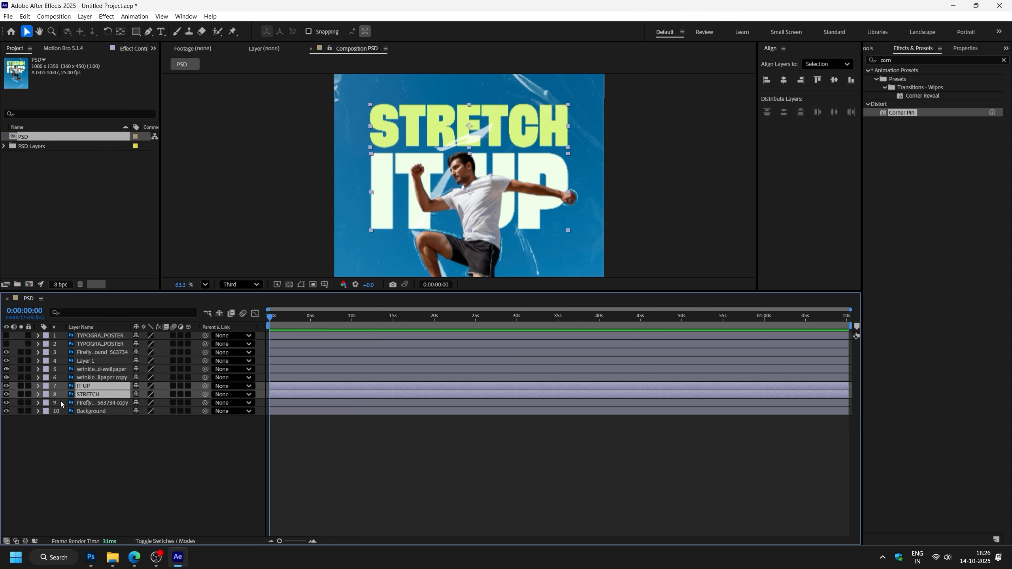
pyautogui.rightClick(88, 392)
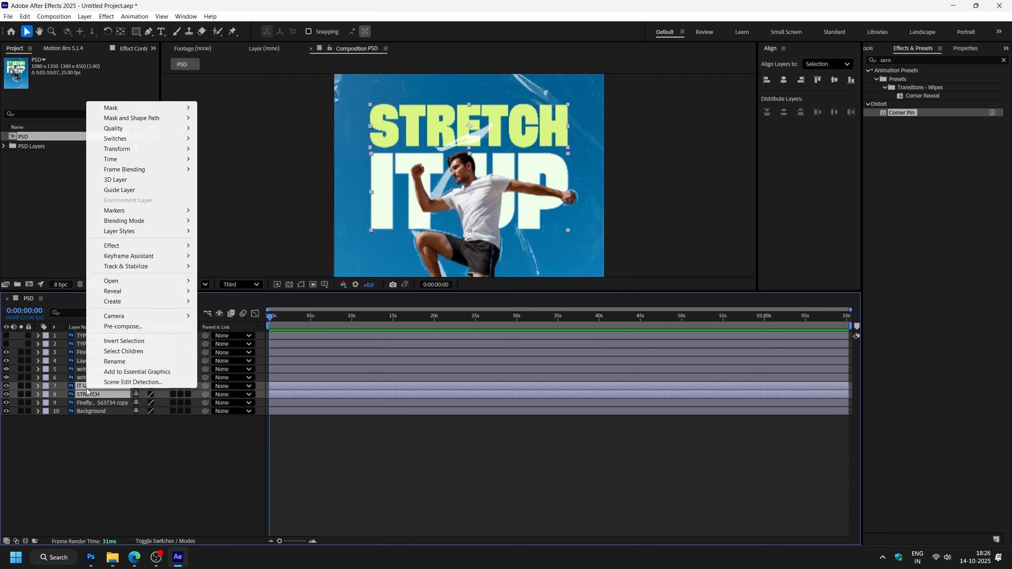
pyautogui.moveTo(113, 306)
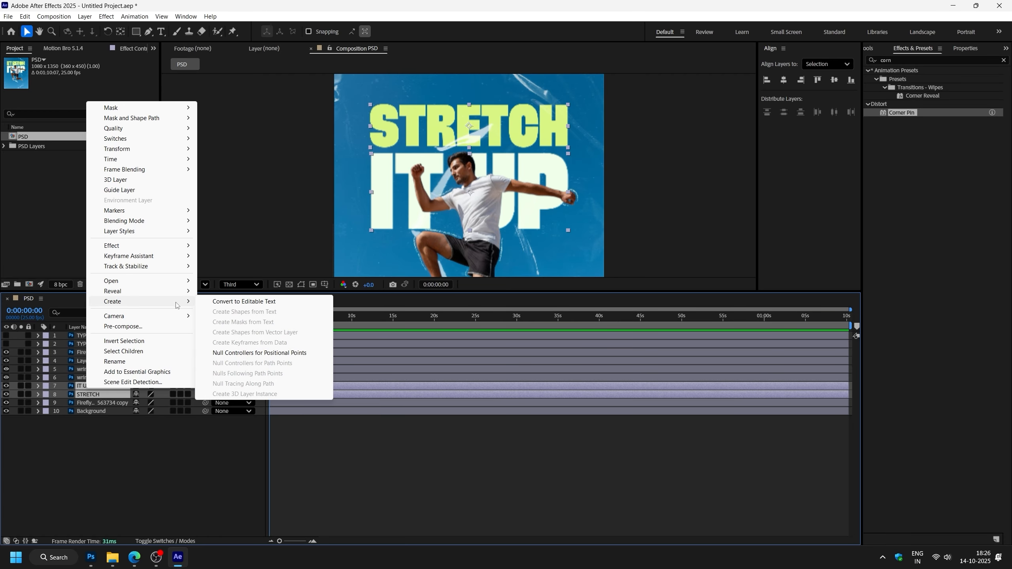
pyautogui.click(222, 305)
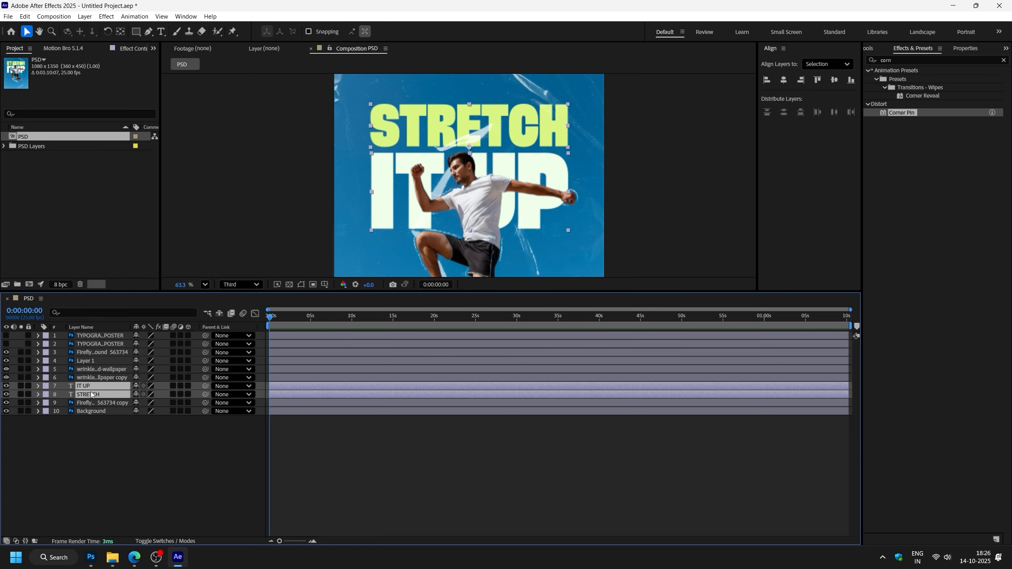
pyautogui.click(106, 456)
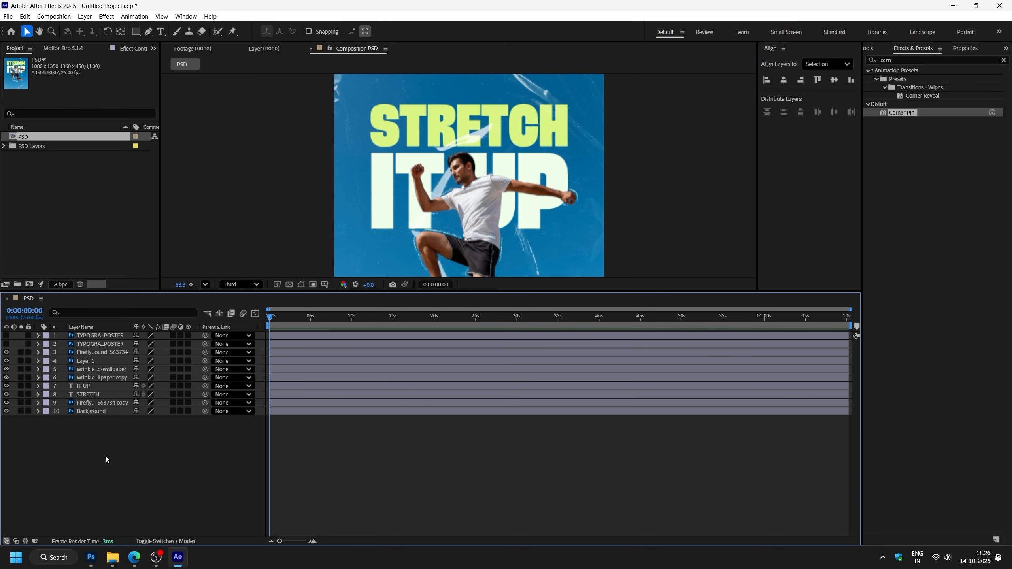
# - Pre-compose the STRETCH text layer under the name "text 1"
pyautogui.click(88, 394)
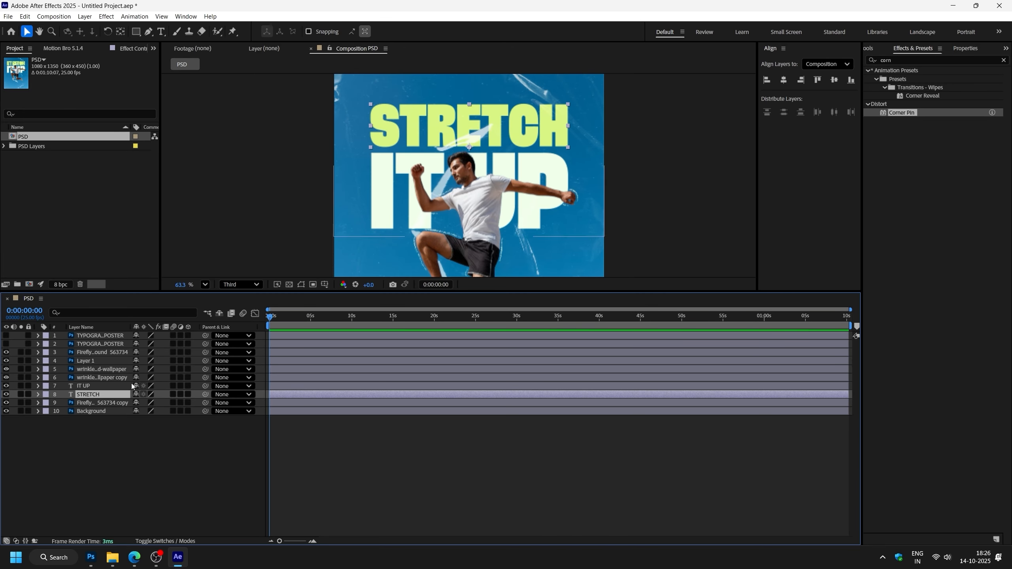
pyautogui.rightClick(105, 396)
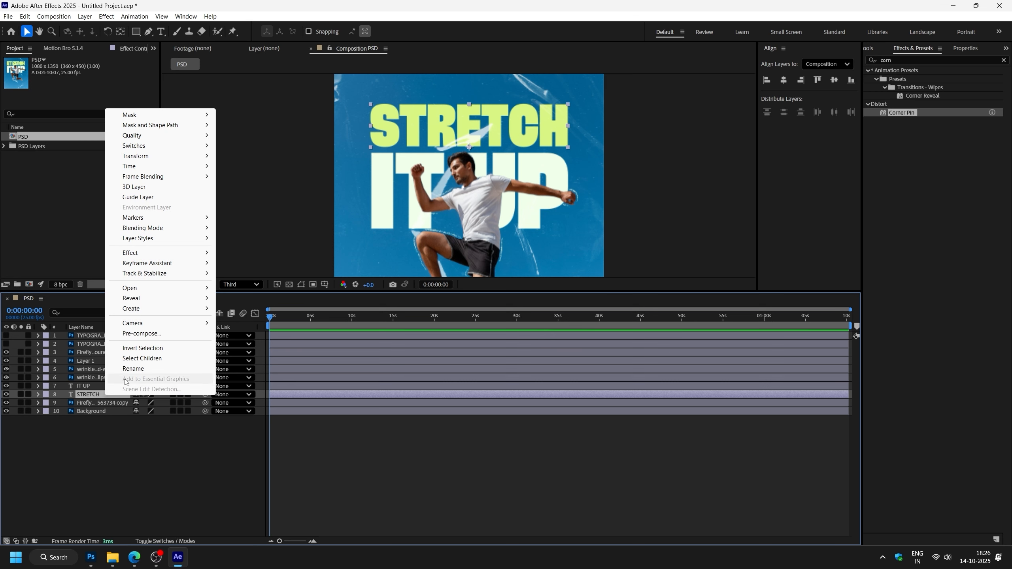
pyautogui.click(124, 337)
pyautogui.write('text 1')
pyautogui.press('Return')
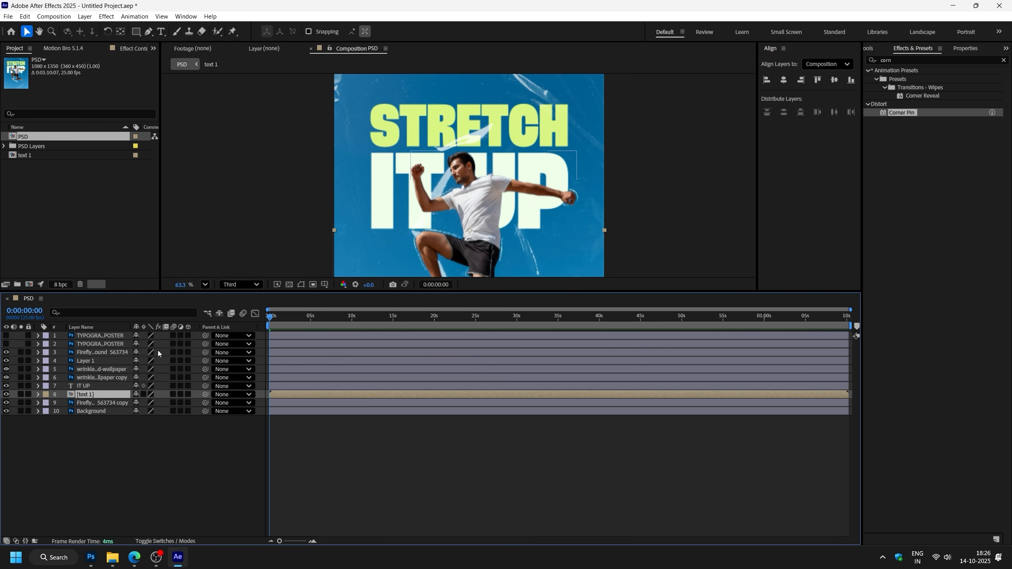
# - Pre-compose the IT UP text layer under the name "texct 2"
pyautogui.rightClick(97, 386)
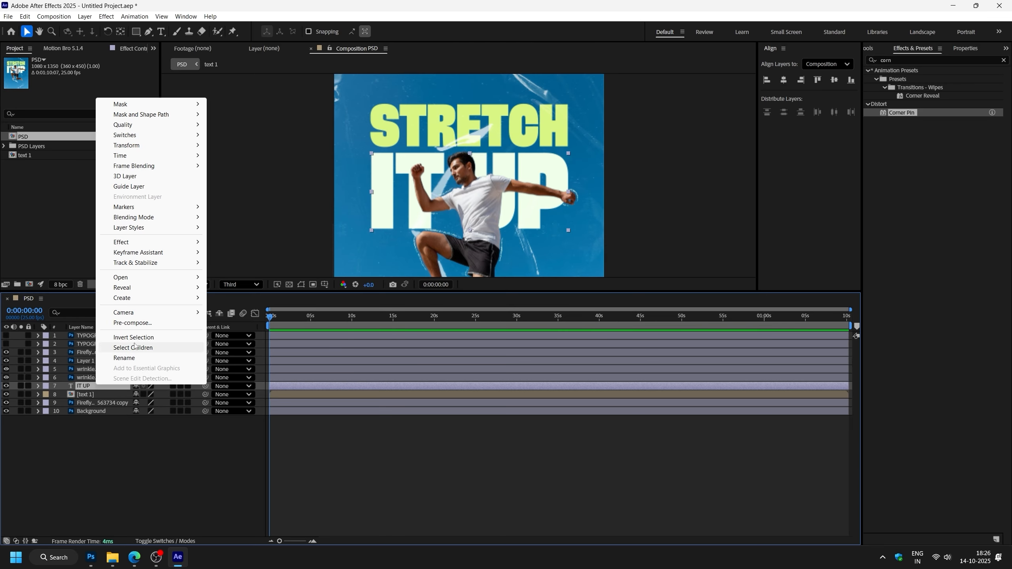
pyautogui.click(130, 322)
pyautogui.write('texct 2')
pyautogui.press('Return')
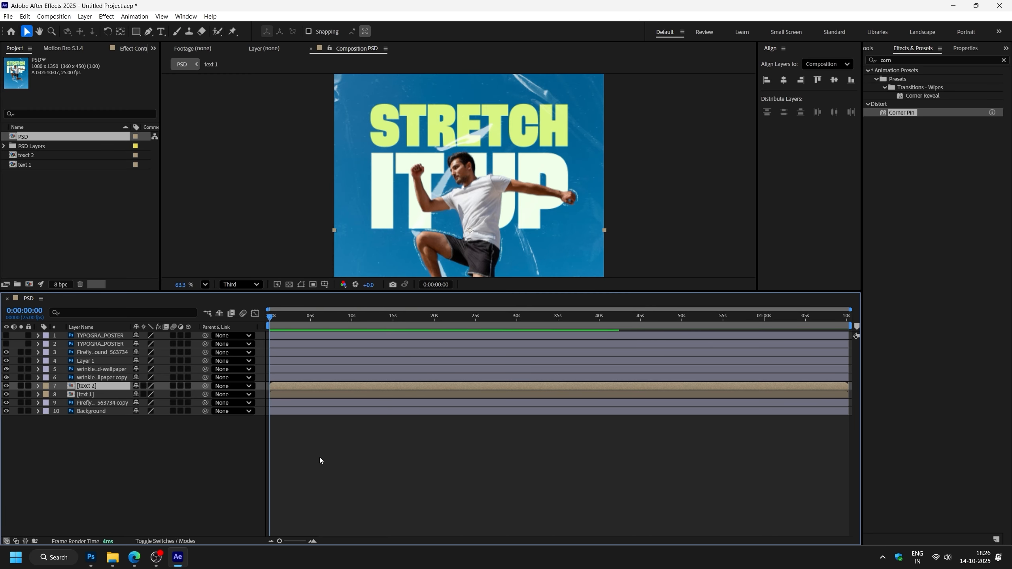
# - Open the text 1 composition and draw a region of interest that fits tightly around the STRETCH lettering
pyautogui.scroll(3, 518, 226)
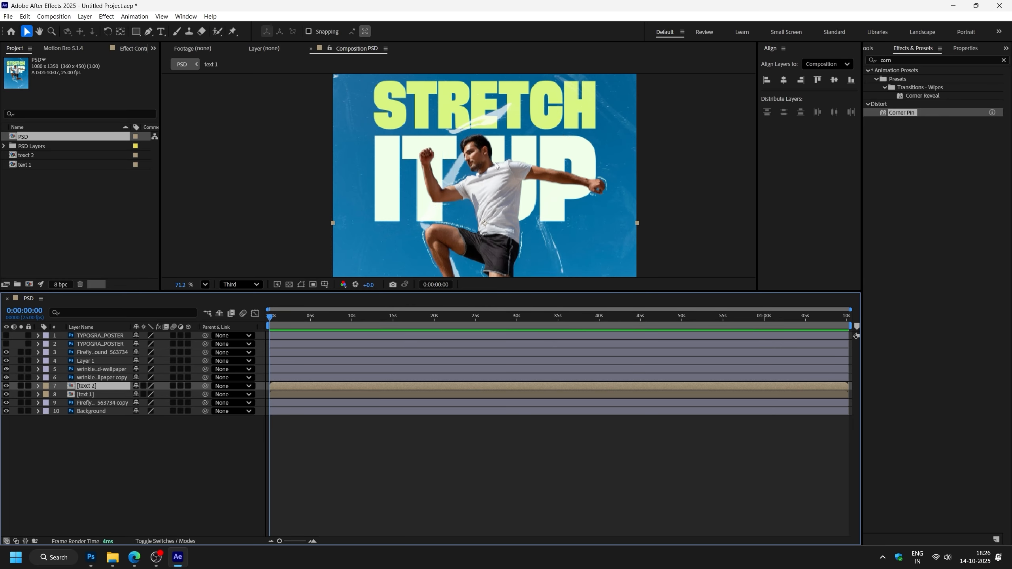
pyautogui.click(89, 394)
pyautogui.doubleClick(88, 394)
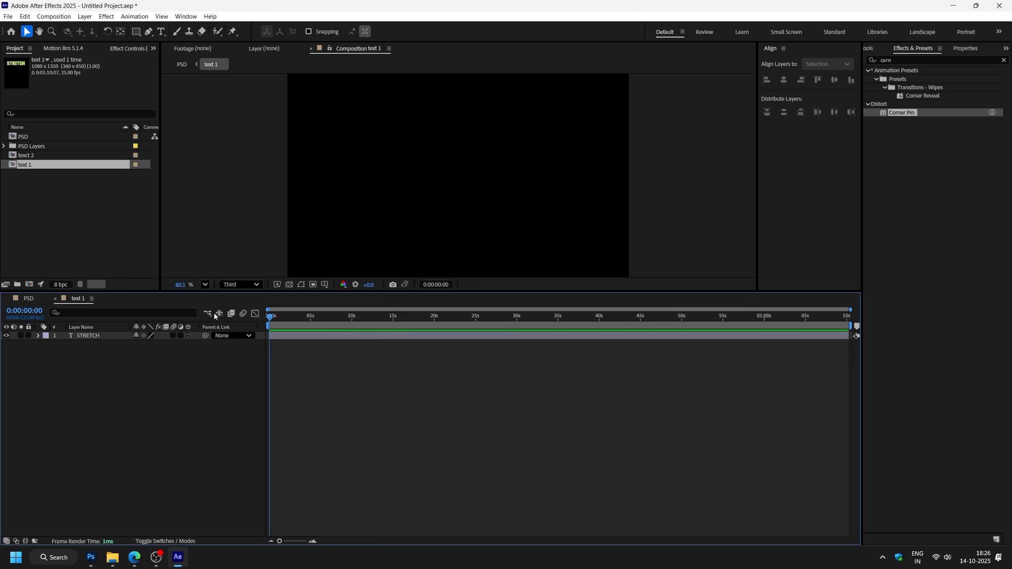
pyautogui.scroll(5, 313, 133)
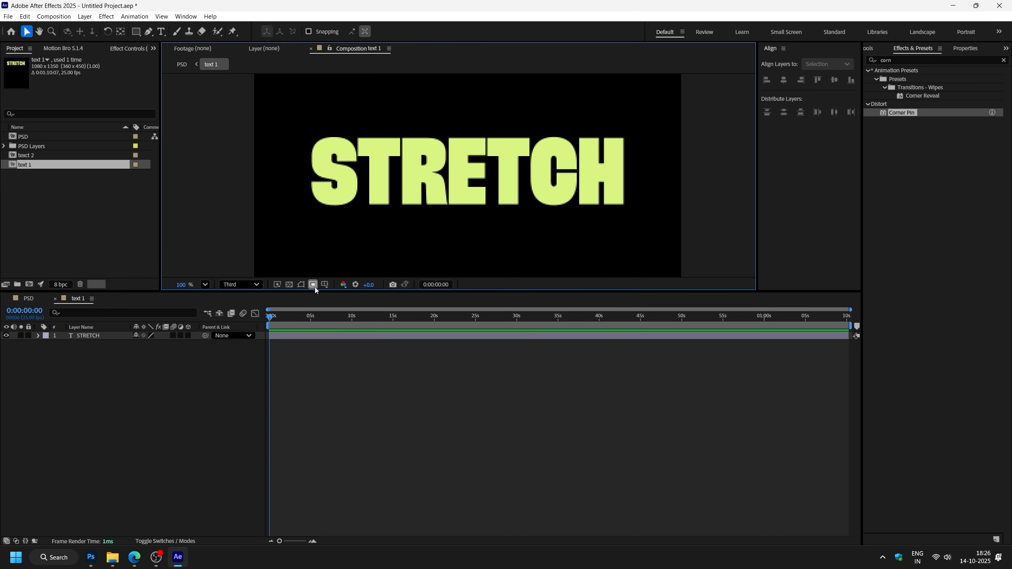
pyautogui.scroll(1, 309, 136)
pyautogui.moveTo(309, 135); pyautogui.dragTo(664, 217)
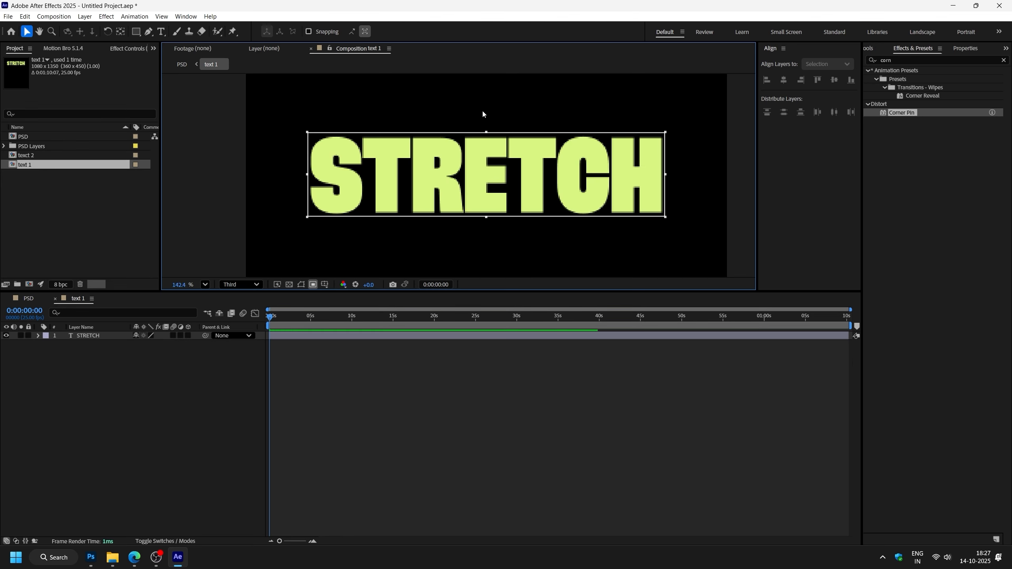
pyautogui.scroll(3, 484, 113)
pyautogui.moveTo(490, 143); pyautogui.dragTo(489, 144)
pyautogui.moveTo(487, 258); pyautogui.dragTo(487, 257)
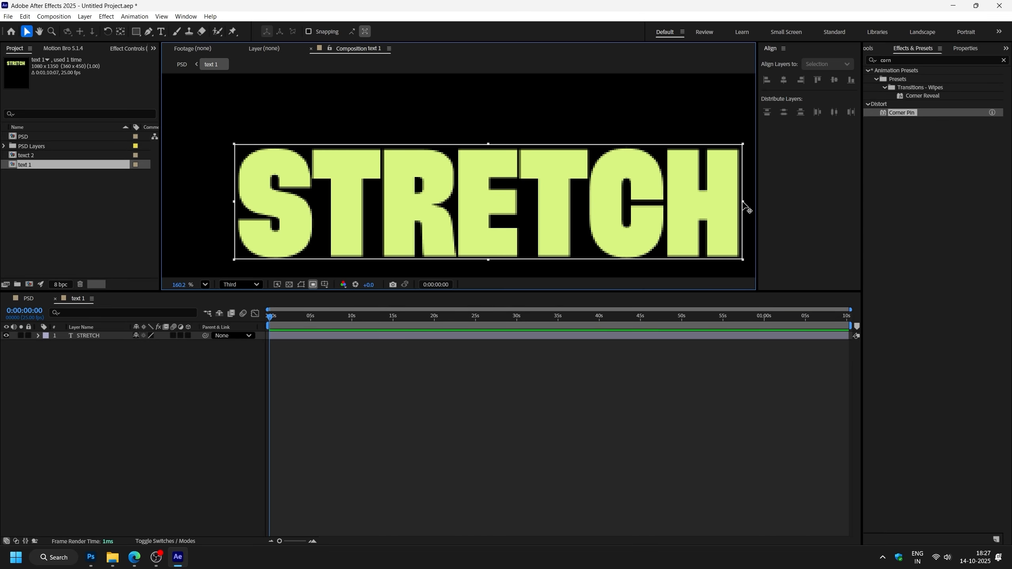
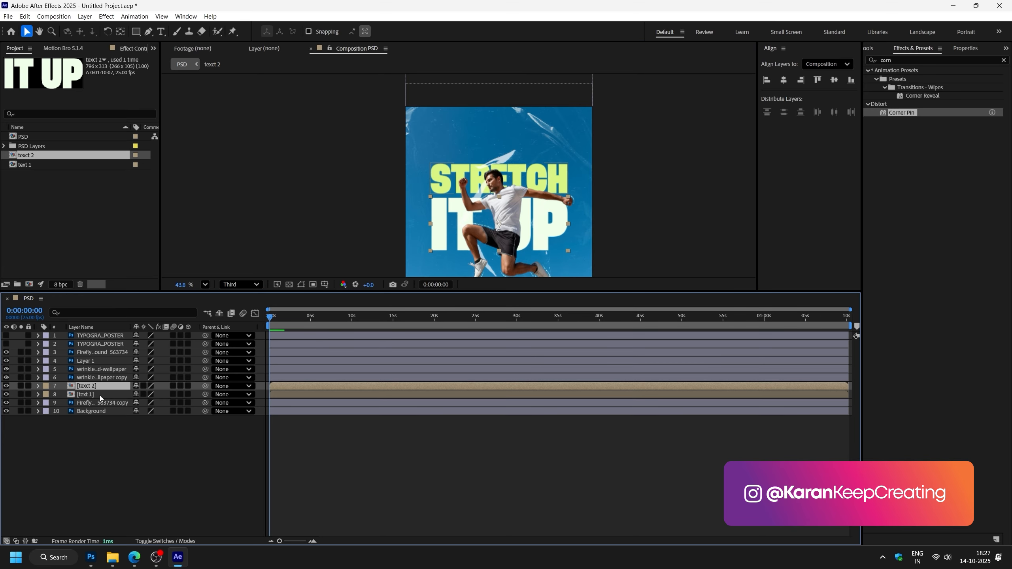
# - Move the text 1 and texct 2 layers together slightly upward in the PSD composition
pyautogui.moveTo(549, 222); pyautogui.dragTo(549, 201)
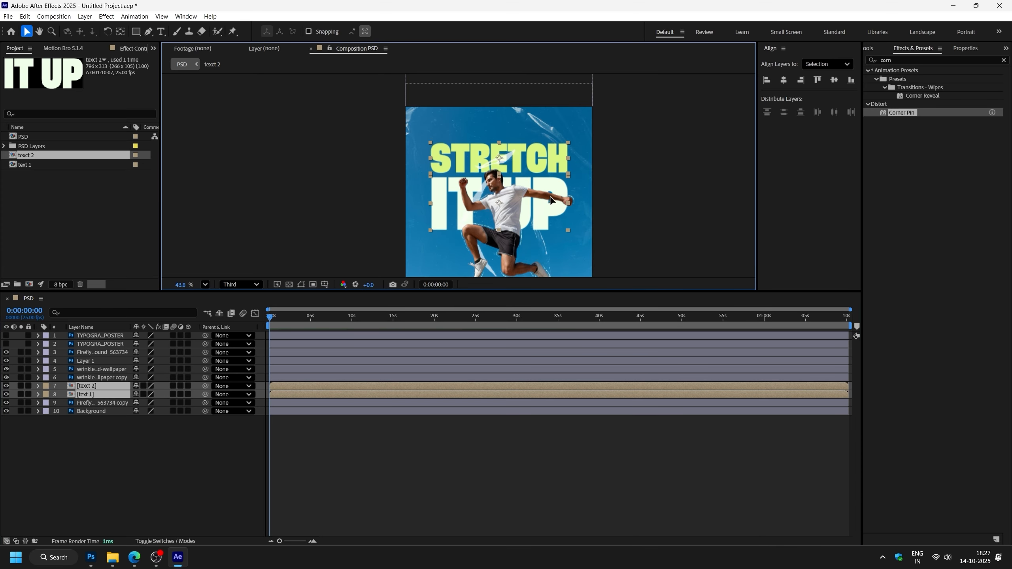
pyautogui.click(685, 153)
pyautogui.scroll(-1, 643, 157)
pyautogui.scroll(5, 574, 155)
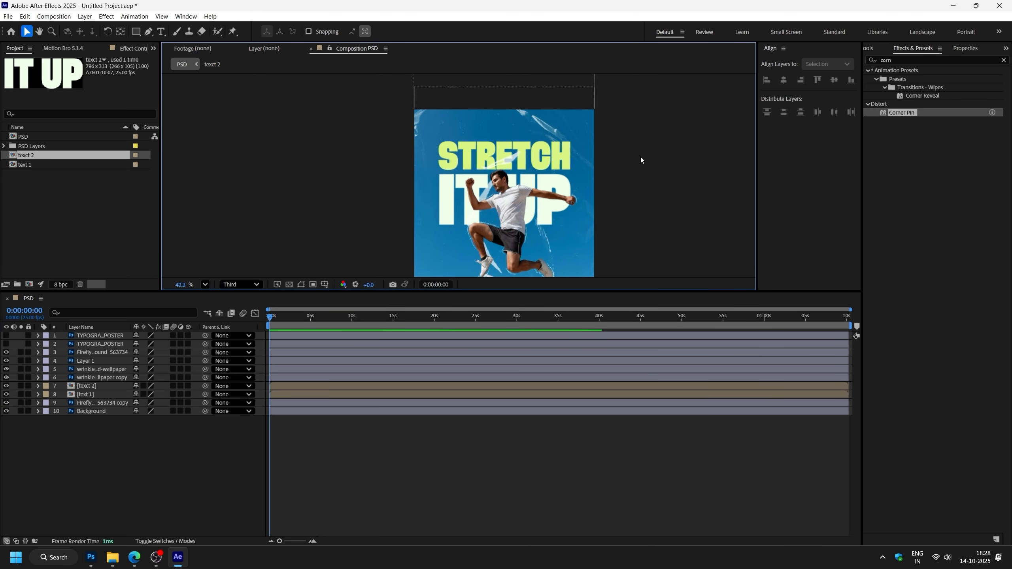
pyautogui.scroll(-1, 451, 150)
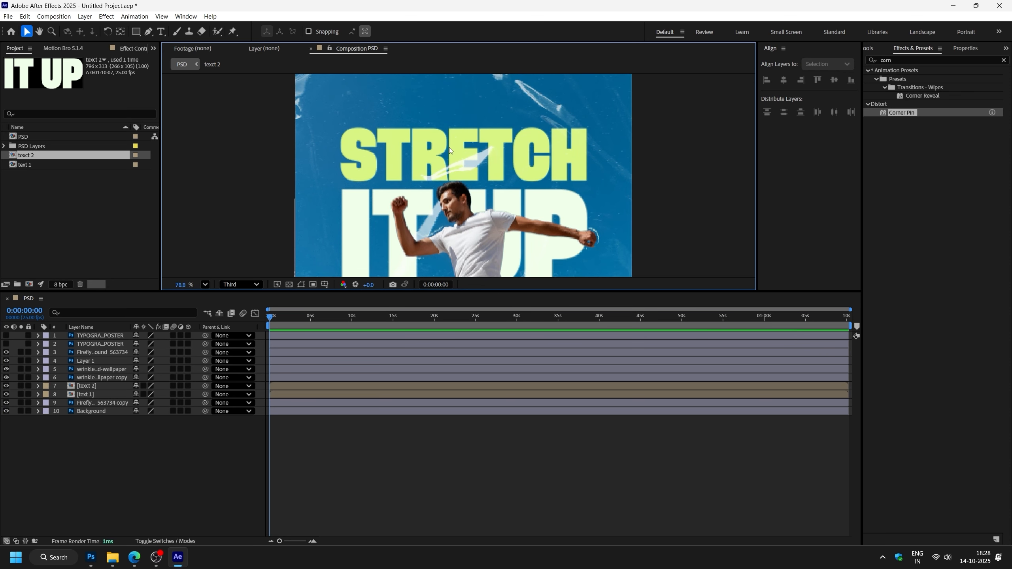
# - Apply the Corner Pin effect to the text 1 layer
pyautogui.click(449, 147)
pyautogui.hotkey('ctrl', 'space')
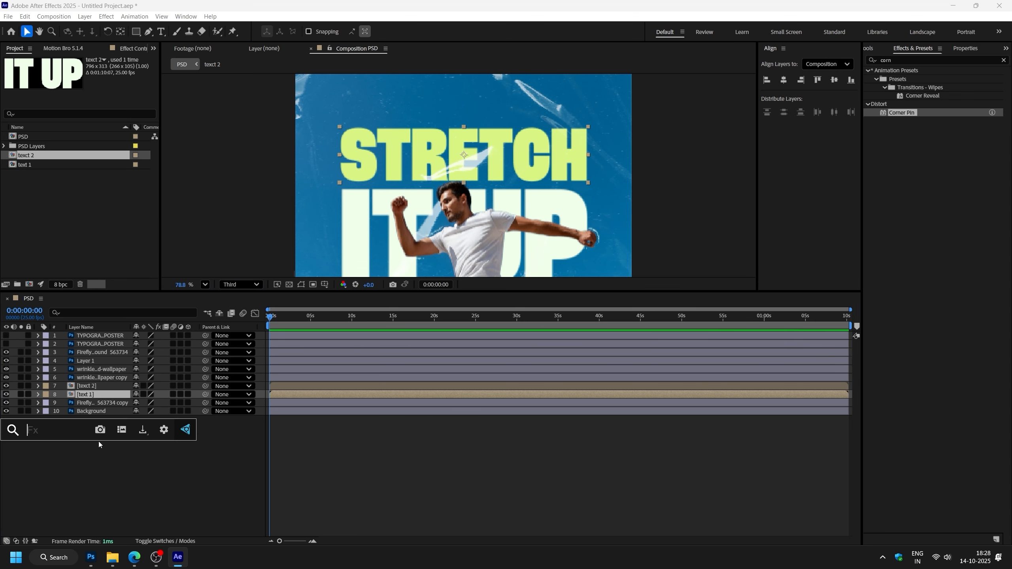
pyautogui.write('cor')
pyautogui.press('Return')
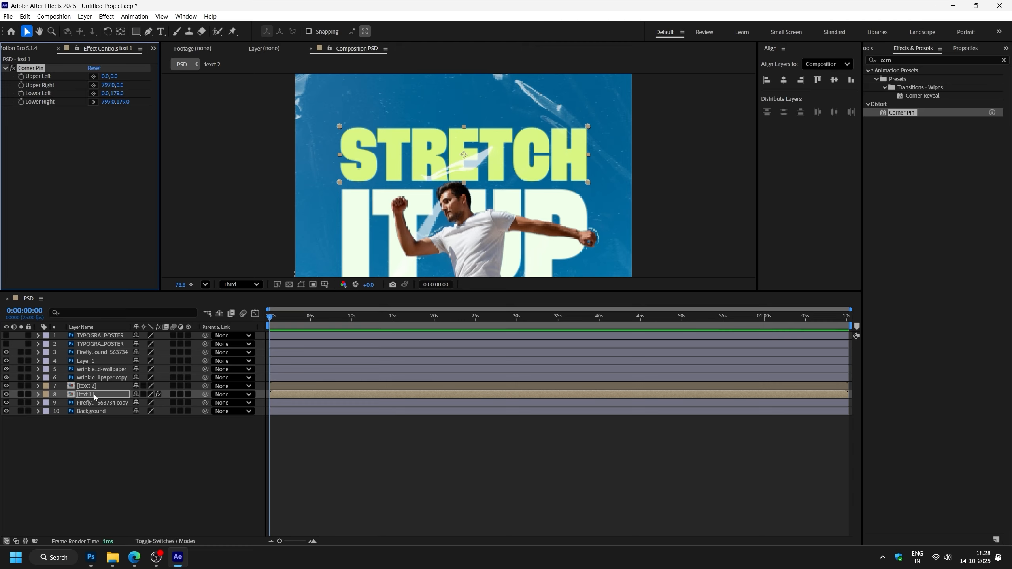
pyautogui.hotkey('ctrl', 'space')
pyautogui.click(129, 467)
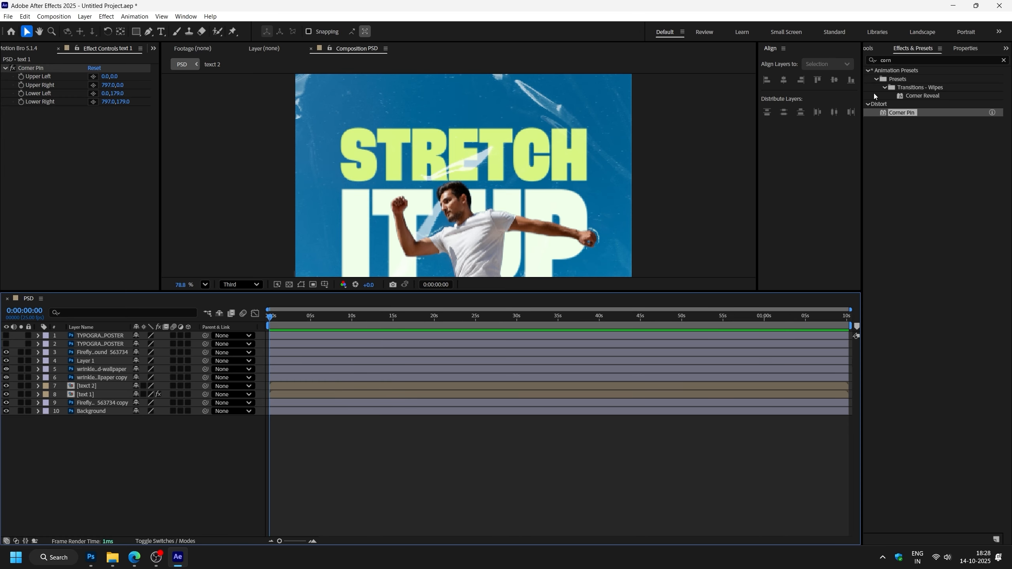
pyautogui.click(913, 52)
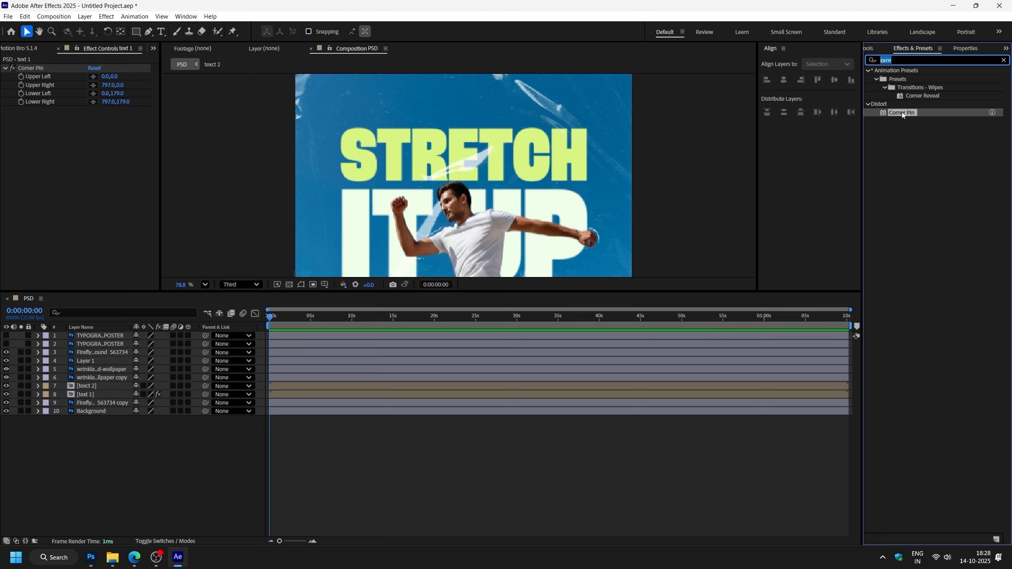
pyautogui.moveTo(905, 115); pyautogui.dragTo(453, 148)
pyautogui.scroll(-2, 454, 147)
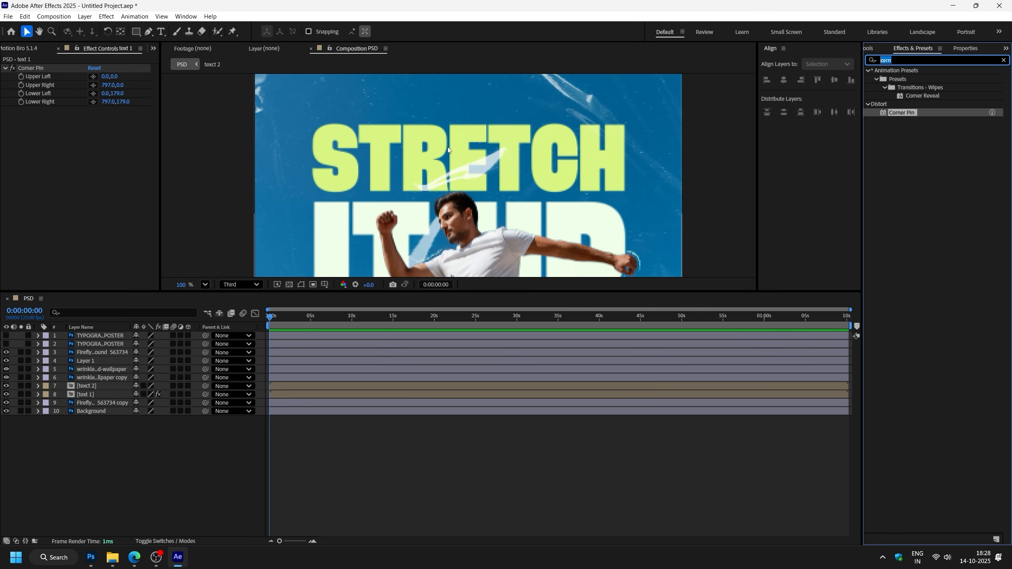
# - Enable keyframing for the Lower Left point of text 1's Corner Pin effect at 0:00:00:00
pyautogui.click(88, 395)
pyautogui.scroll(3, 384, 144)
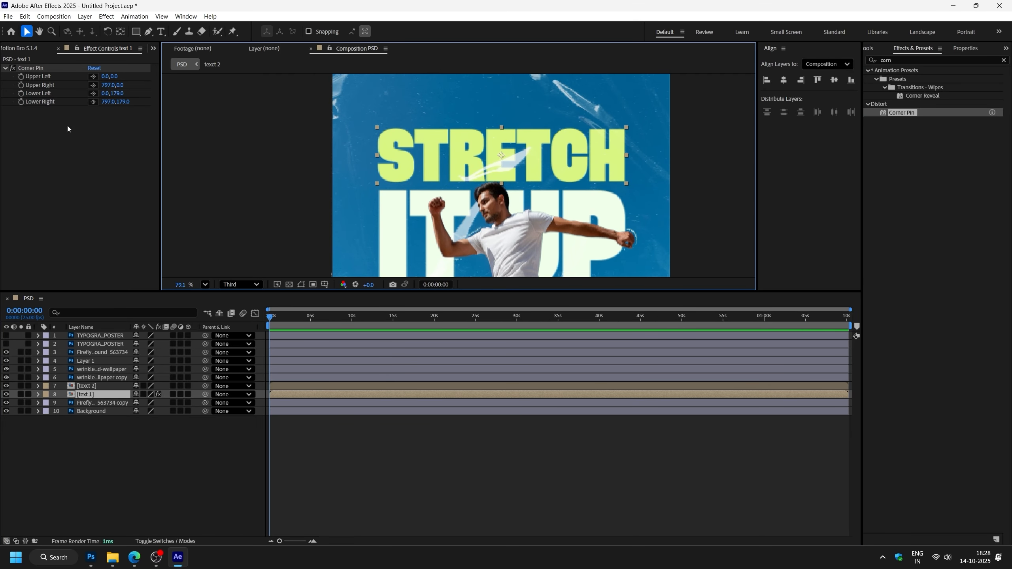
pyautogui.scroll(3, 418, 138)
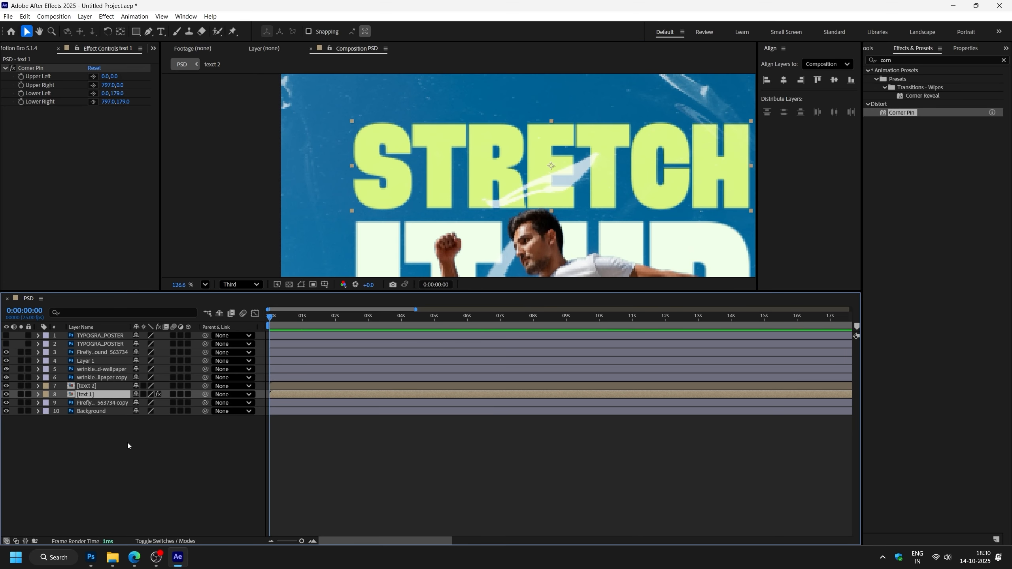
pyautogui.moveTo(105, 92); pyautogui.dragTo(106, 99)
pyautogui.hotkey('ctrl', 'z')
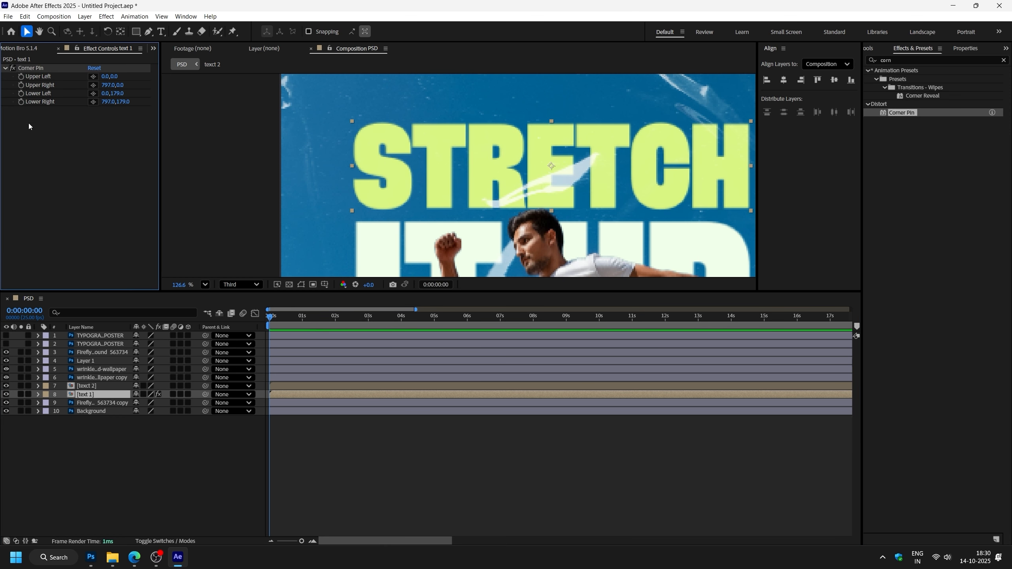
pyautogui.click(21, 95)
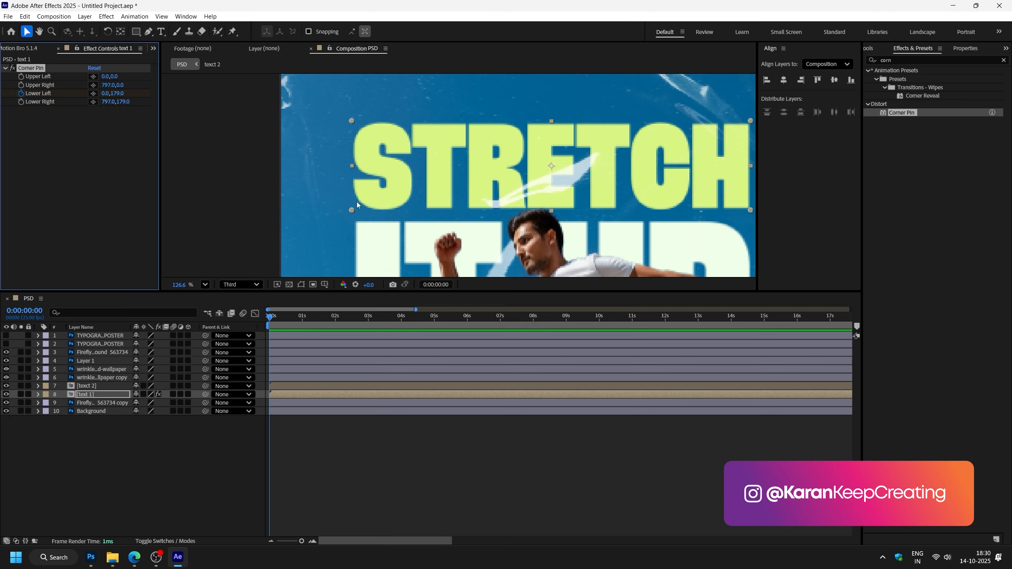
# - Raise the Lower Left point of text 1's Corner Pin to 0.0,114.2 at 0:00:01:00 and preview the animation
pyautogui.moveTo(281, 320); pyautogui.dragTo(302, 318)
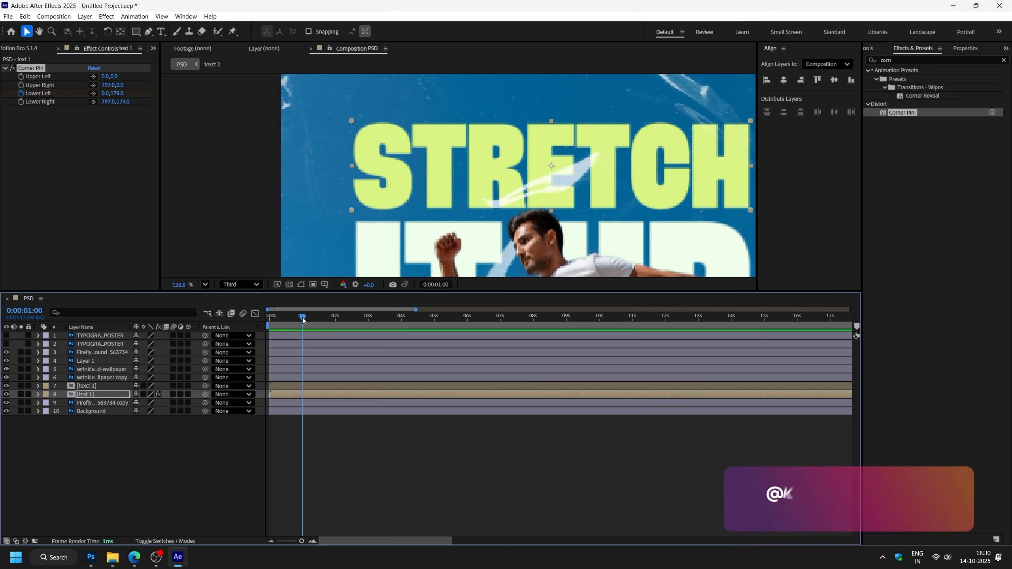
pyautogui.moveTo(353, 209); pyautogui.dragTo(355, 177)
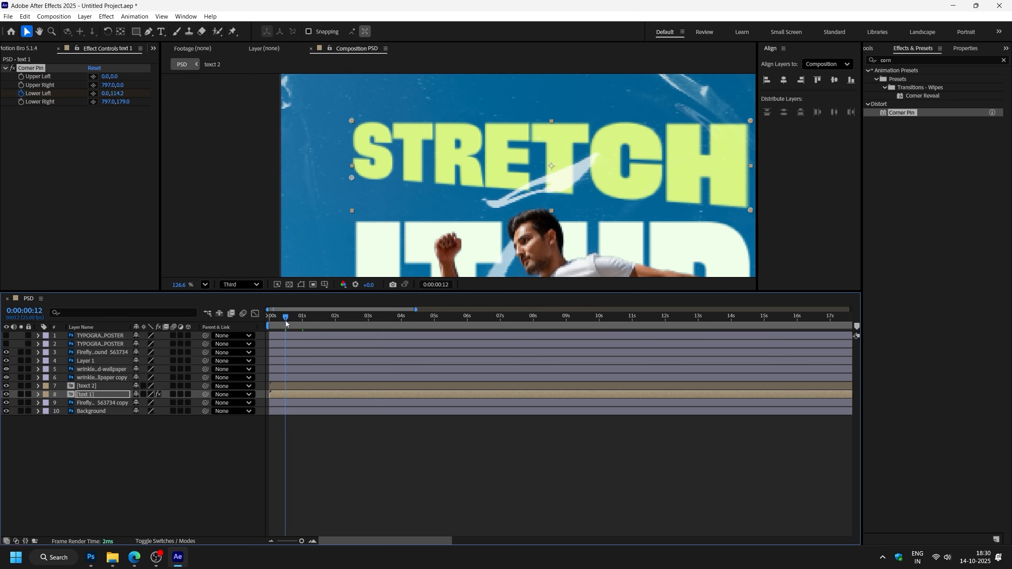
pyautogui.press('Home')
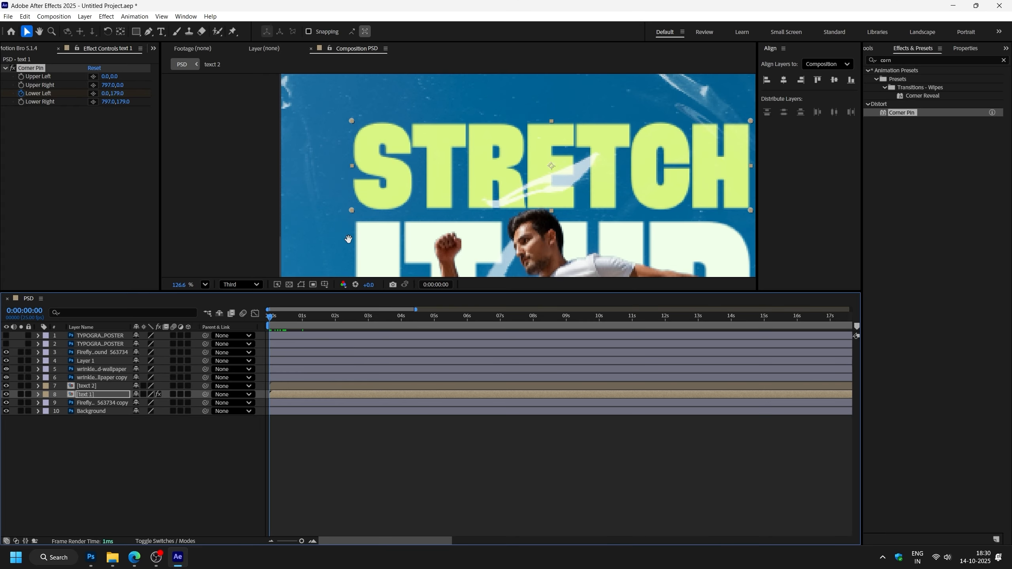
pyautogui.press('space')
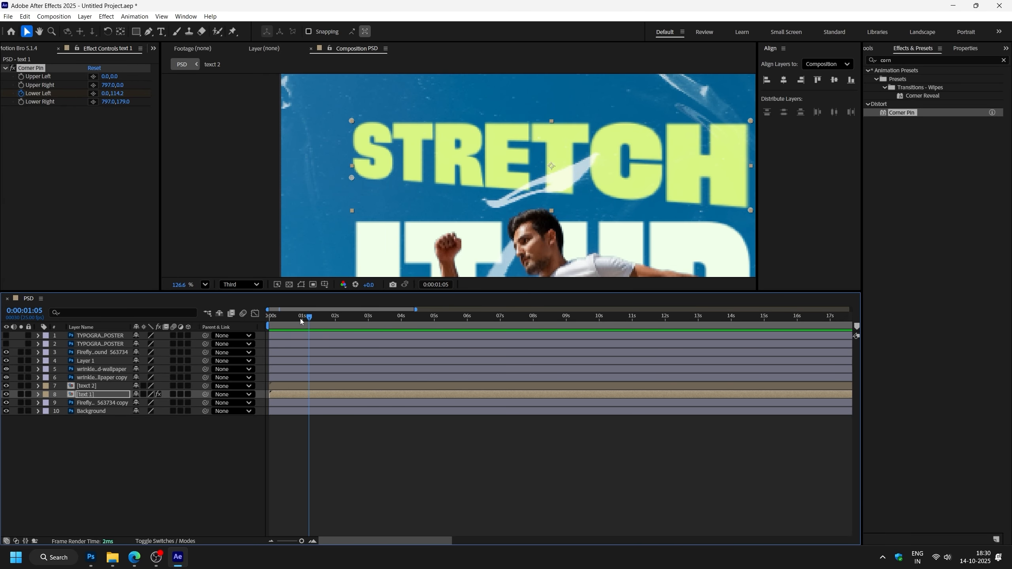
pyautogui.press('space')
pyautogui.scroll(-4, 448, 195)
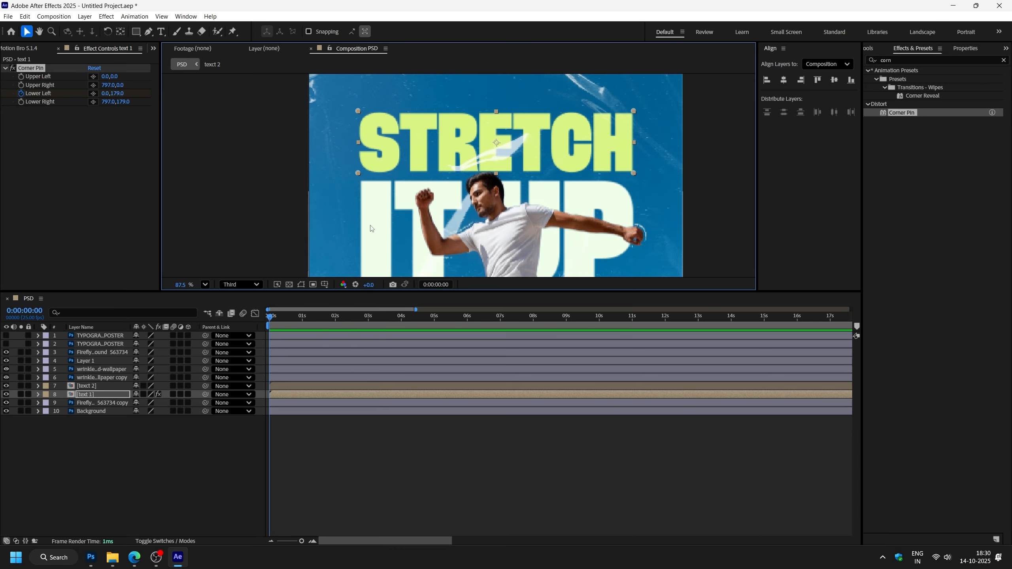
# - Apply the Corner Pin effect to the texct 2 layer
pyautogui.click(96, 388)
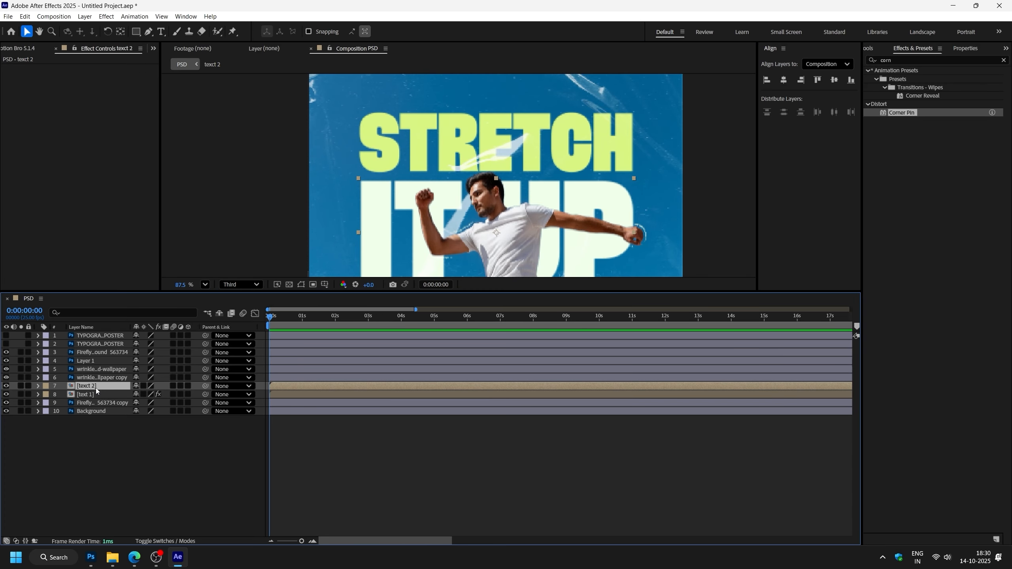
pyautogui.hotkey('ctrl', 'space')
pyautogui.write('corn')
pyautogui.press('Return')
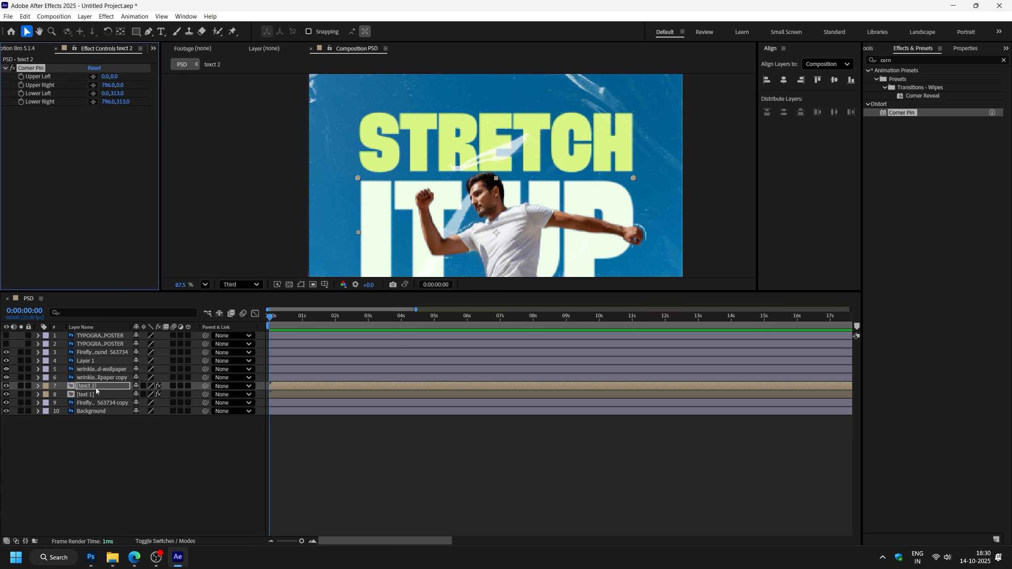
# - Keyframe texct 2's Corner Pin Upper Left point at 0:00:00:00, raise it to 0.0,-73.8 at 0:00:01:00, and preview the motion
pyautogui.moveTo(280, 318); pyautogui.dragTo(301, 319)
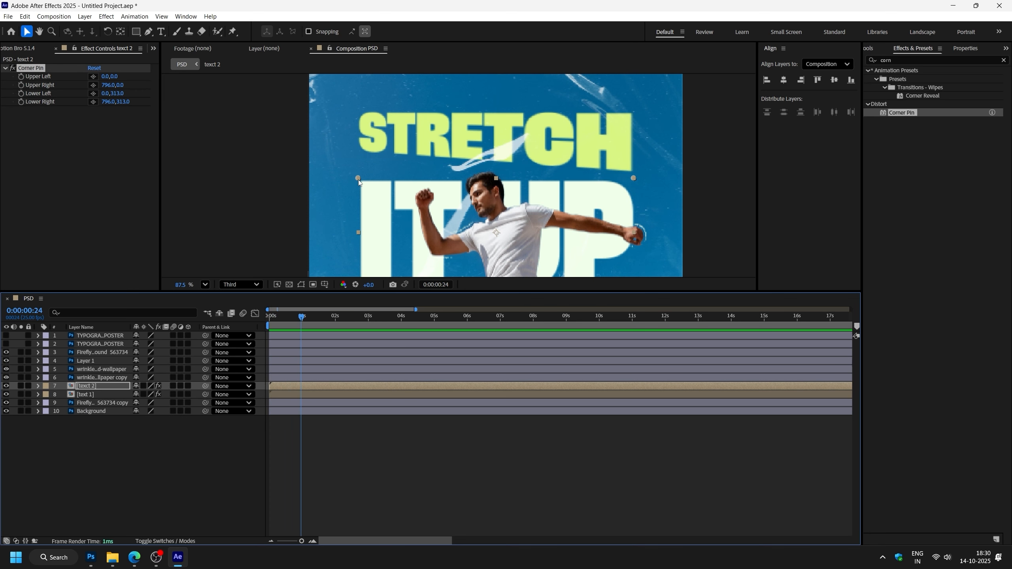
pyautogui.press('Home')
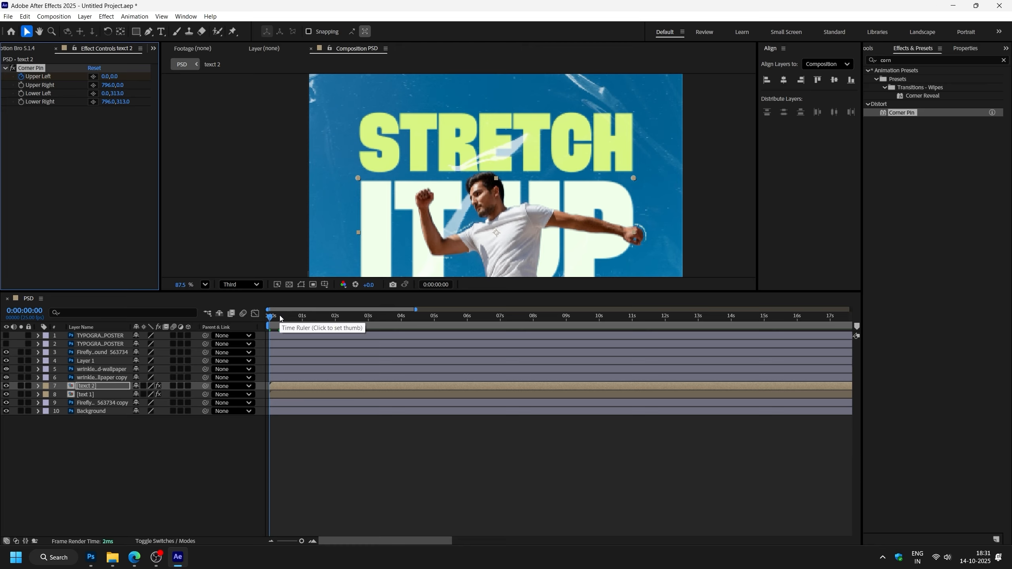
pyautogui.moveTo(280, 318); pyautogui.dragTo(303, 321)
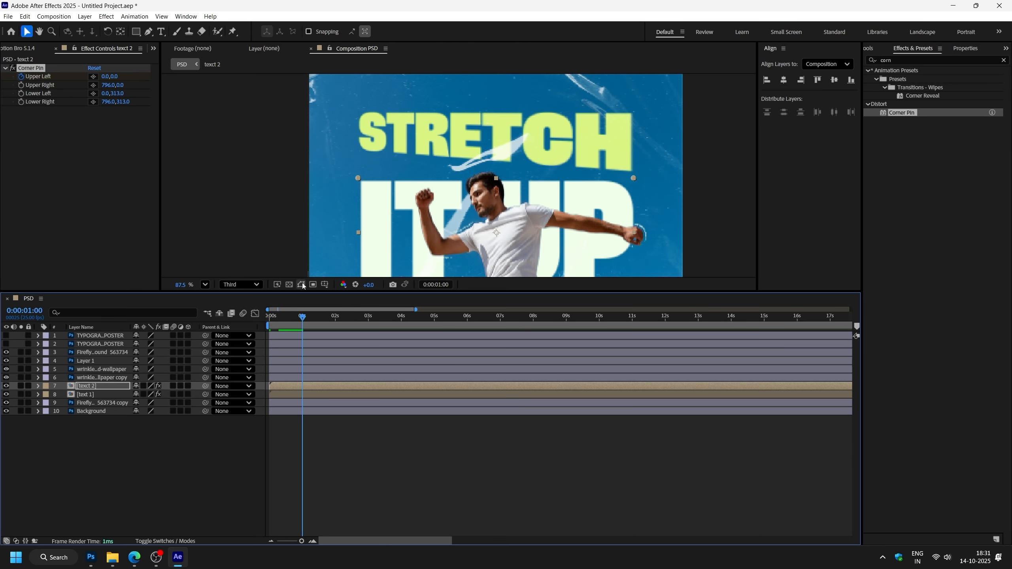
pyautogui.scroll(2, 356, 181)
pyautogui.moveTo(360, 176); pyautogui.dragTo(361, 143)
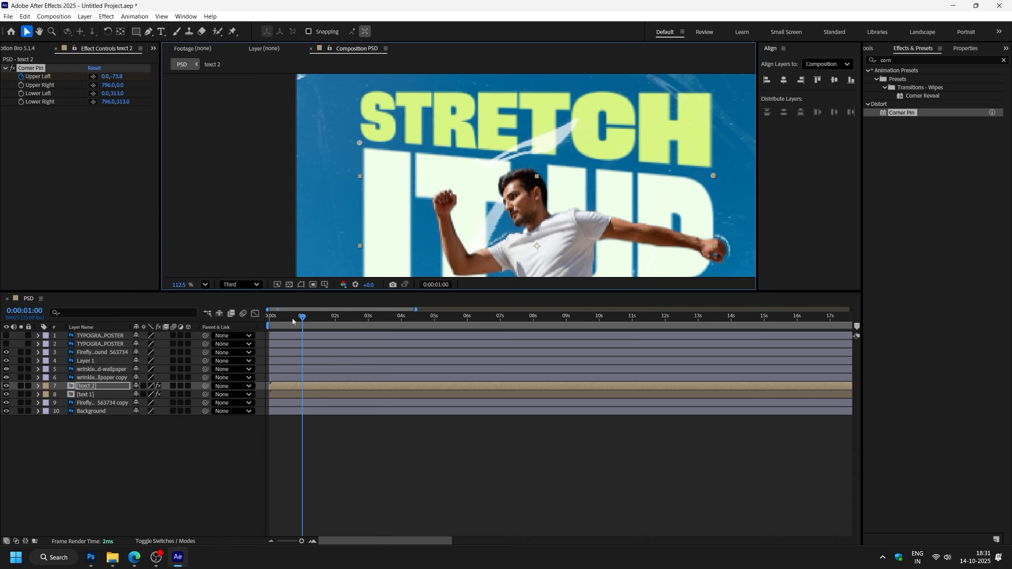
pyautogui.press('space')
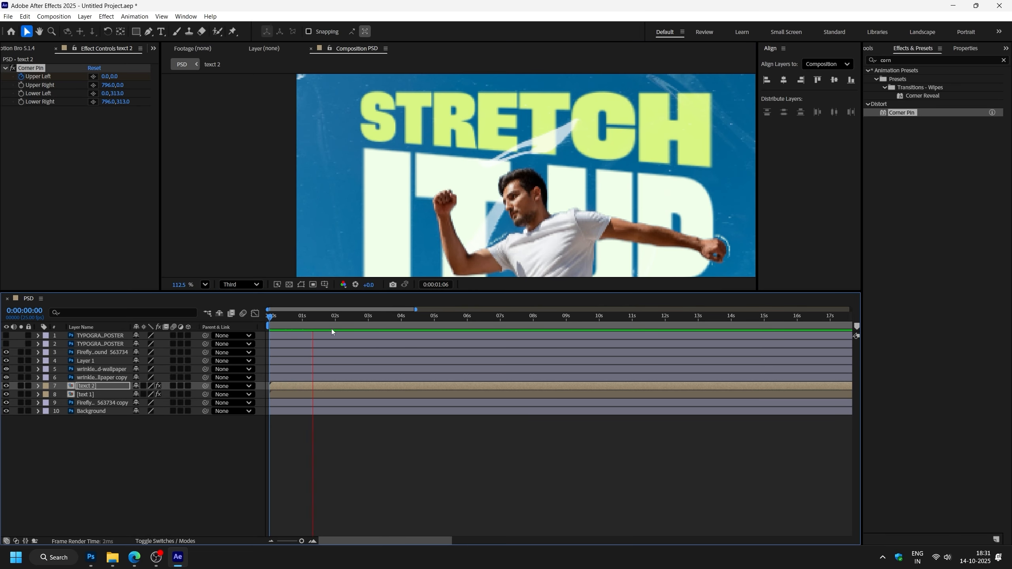
pyautogui.press('space')
pyautogui.press('space')
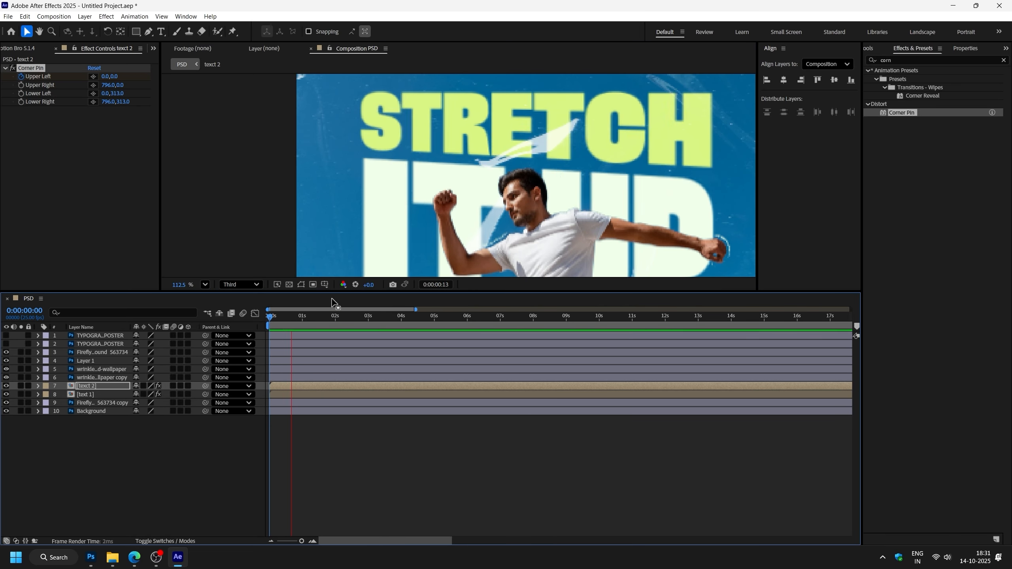
pyautogui.press('space')
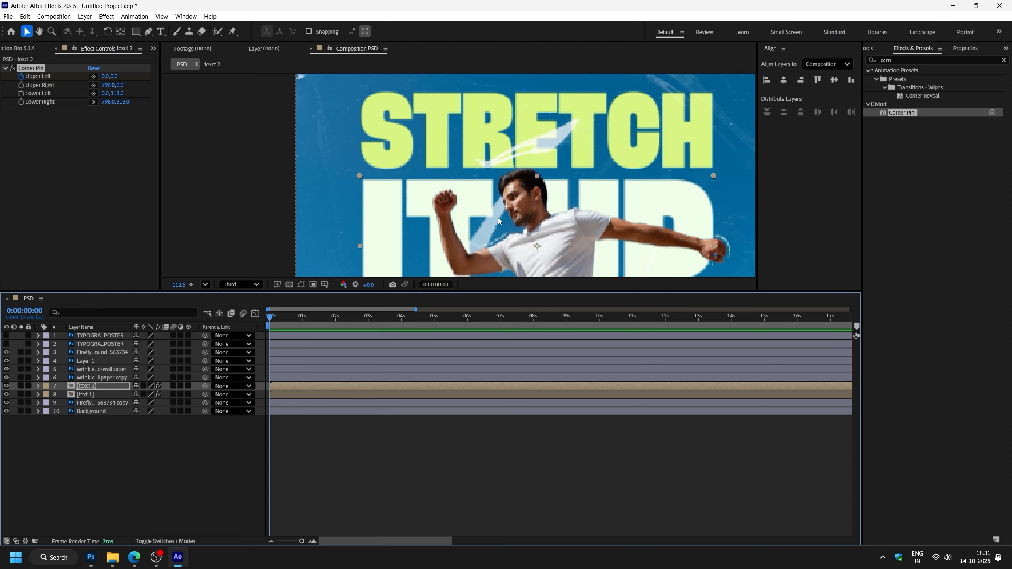
# - Copy the starting Corner Pin keyframes of texct 2 and text 1 to 0:00:02:00 and preview the animation
pyautogui.moveTo(285, 320); pyautogui.dragTo(336, 316)
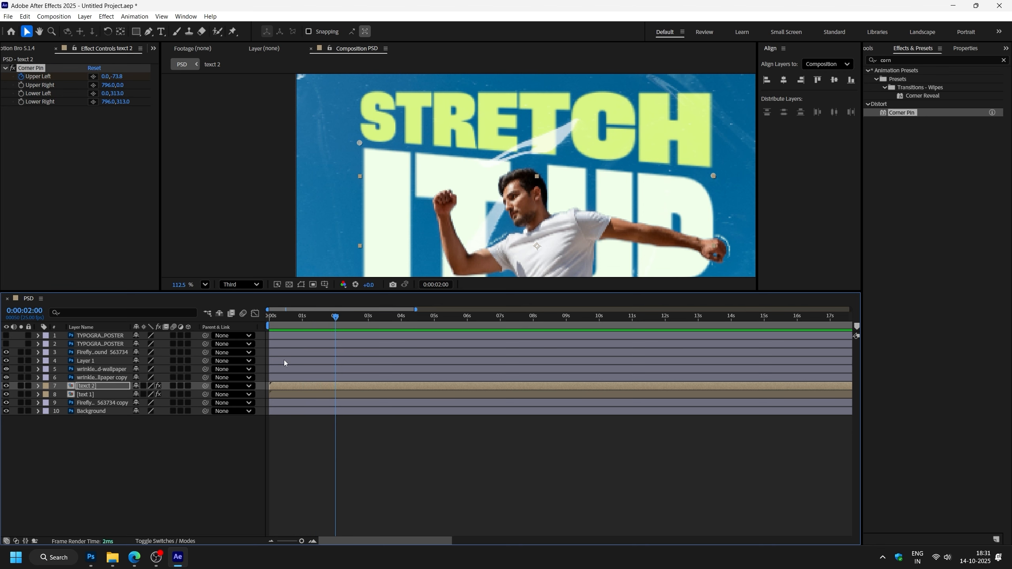
pyautogui.press('u')
pyautogui.click(287, 411)
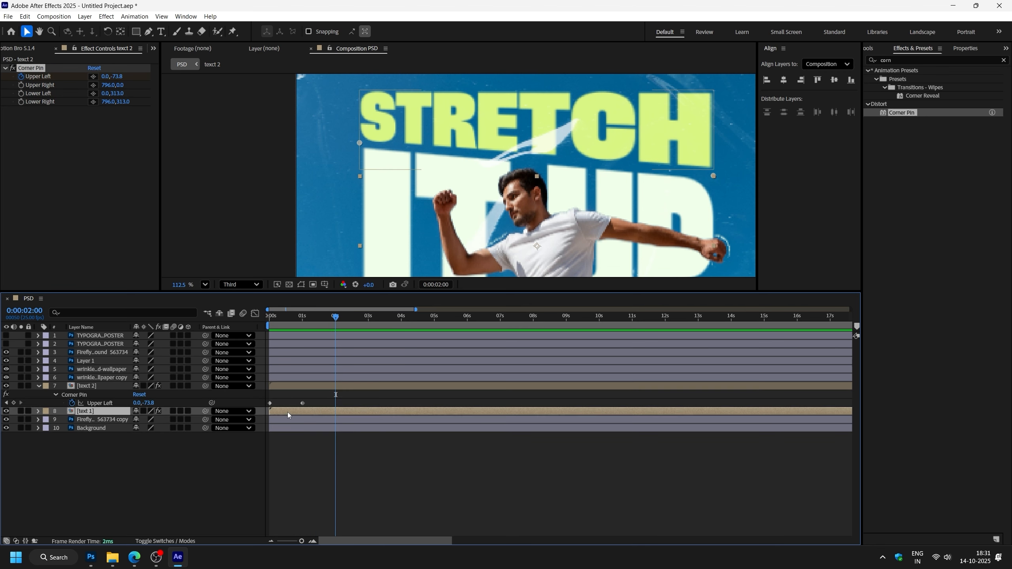
pyautogui.press('u')
pyautogui.moveTo(267, 399); pyautogui.dragTo(280, 433)
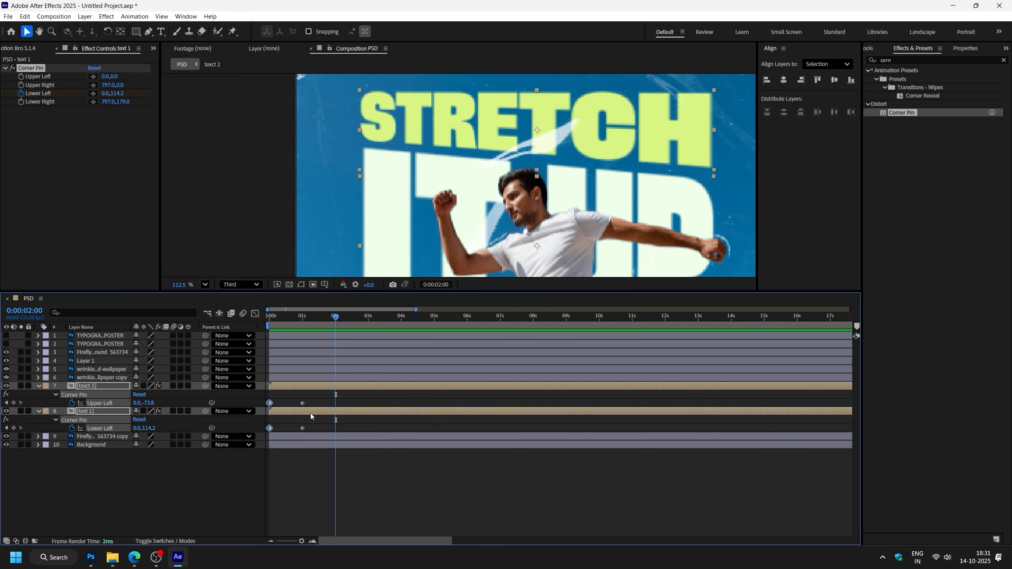
pyautogui.hotkey('ctrl', 'c')
pyautogui.hotkey('ctrl', 'v')
pyautogui.press('Home')
pyautogui.press('space')
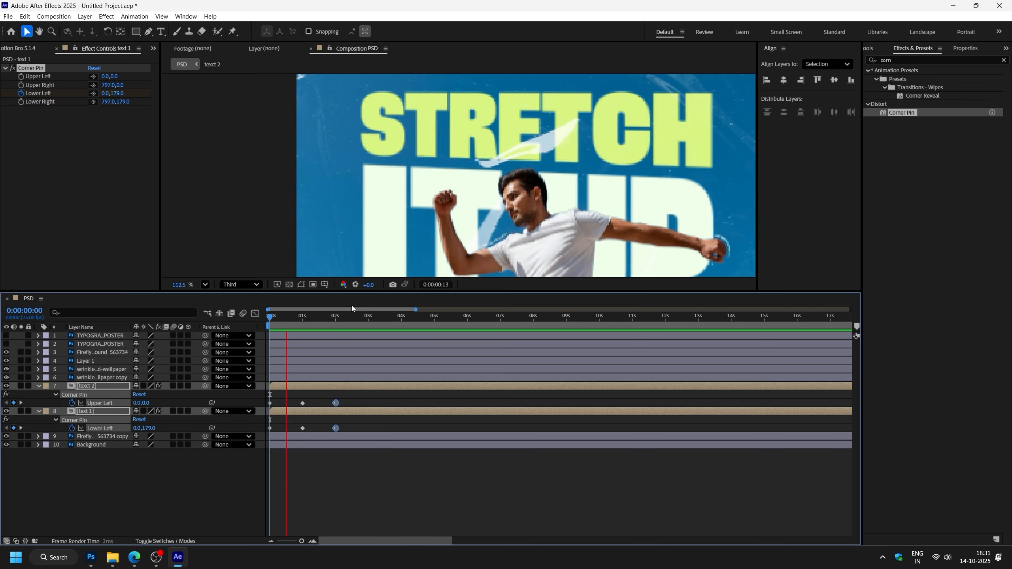
pyautogui.press('space')
pyautogui.press('Home')
pyautogui.press('space')
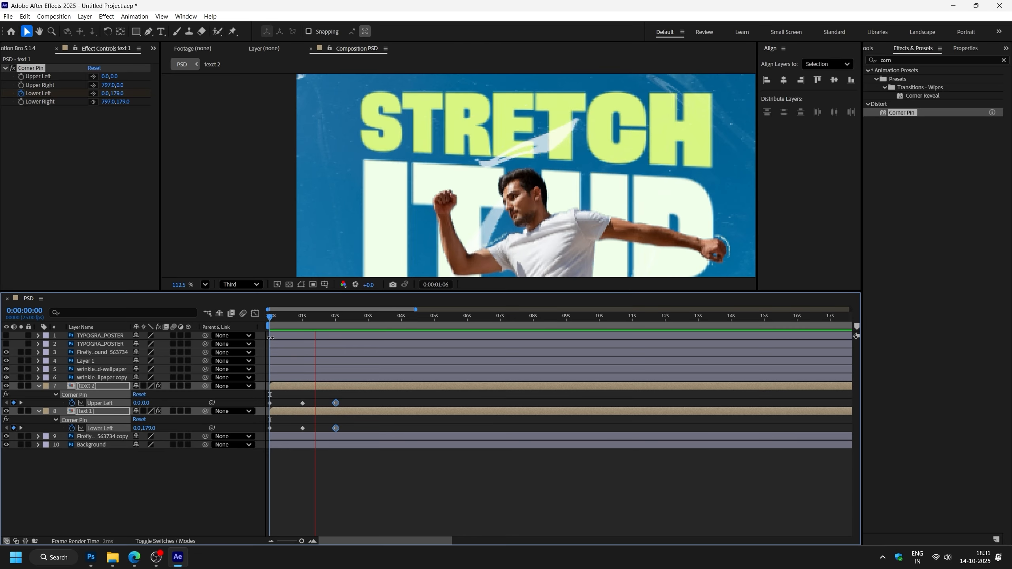
pyautogui.press('space')
# - Copy both layers' 0:00:01:00 Corner Pin keyframes to 0:00:01:21, shift the final pair to just before 0:00:03:00, and preview
pyautogui.moveTo(295, 395); pyautogui.dragTo(303, 428)
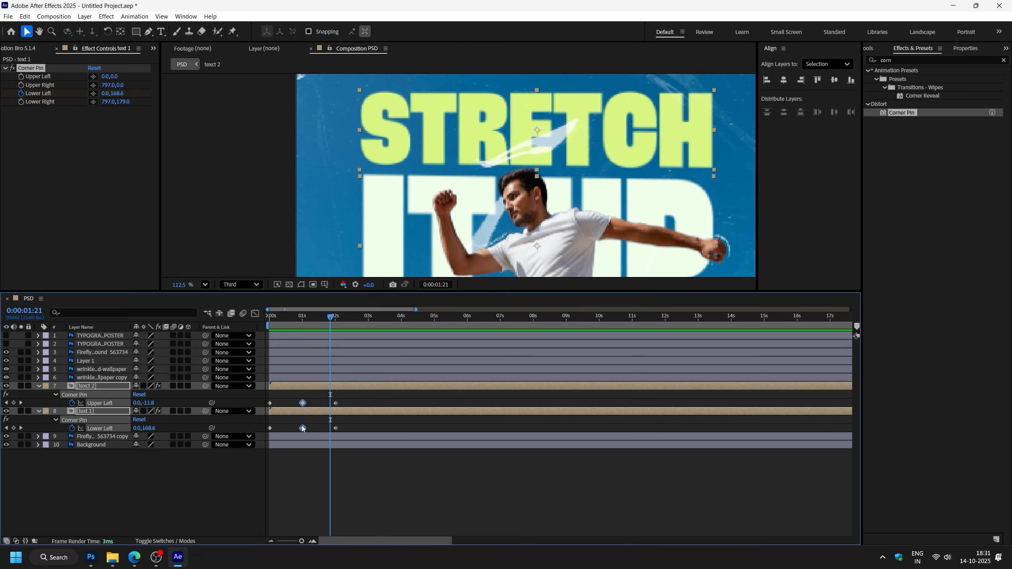
pyautogui.hotkey('ctrl', 'c')
pyautogui.moveTo(338, 399); pyautogui.dragTo(364, 434)
pyautogui.hotkey('ctrl', 'v')
pyautogui.press('Home')
pyautogui.press('space')
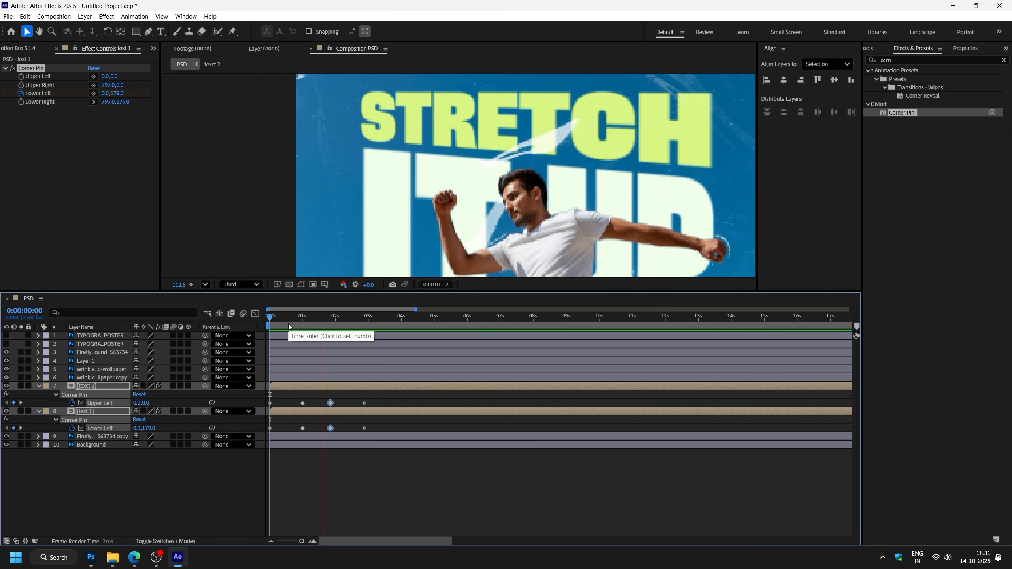
pyautogui.press('space')
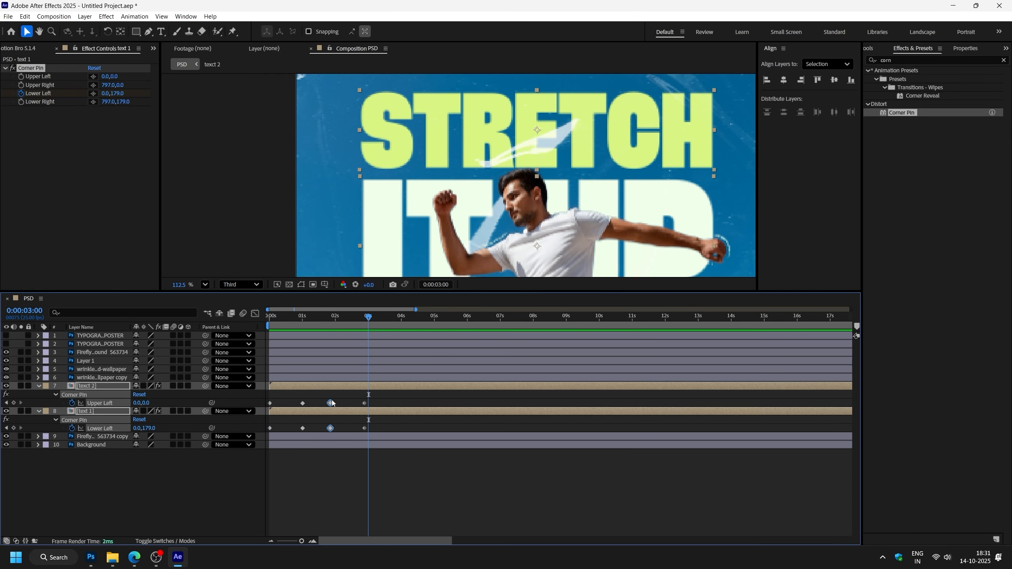
# - Shift the third pair of Corner Pin keyframes on both text layers to just past 0:00:02:00 and preview the timing
pyautogui.moveTo(330, 403); pyautogui.dragTo(340, 404)
pyautogui.press('Home')
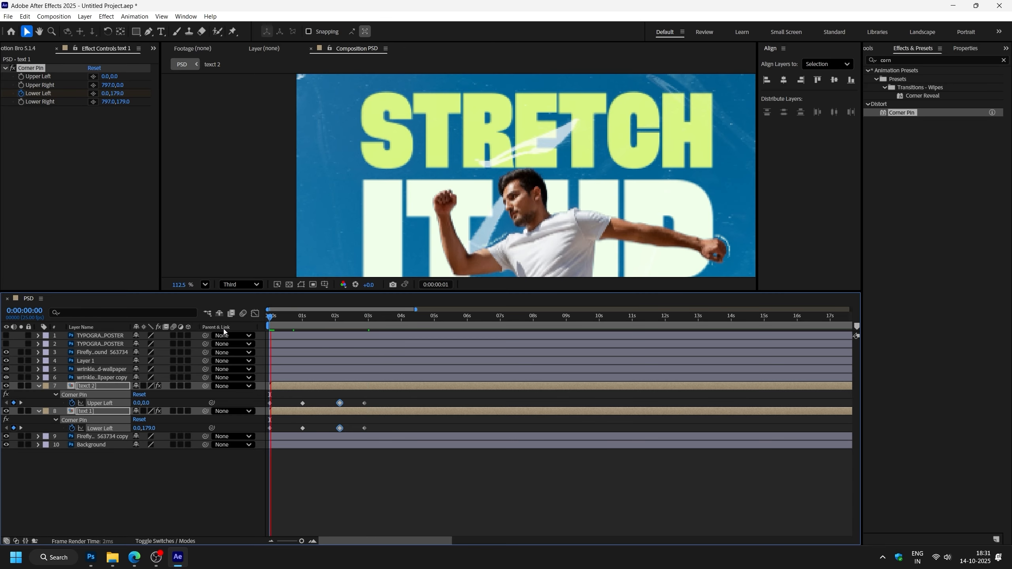
pyautogui.press('space')
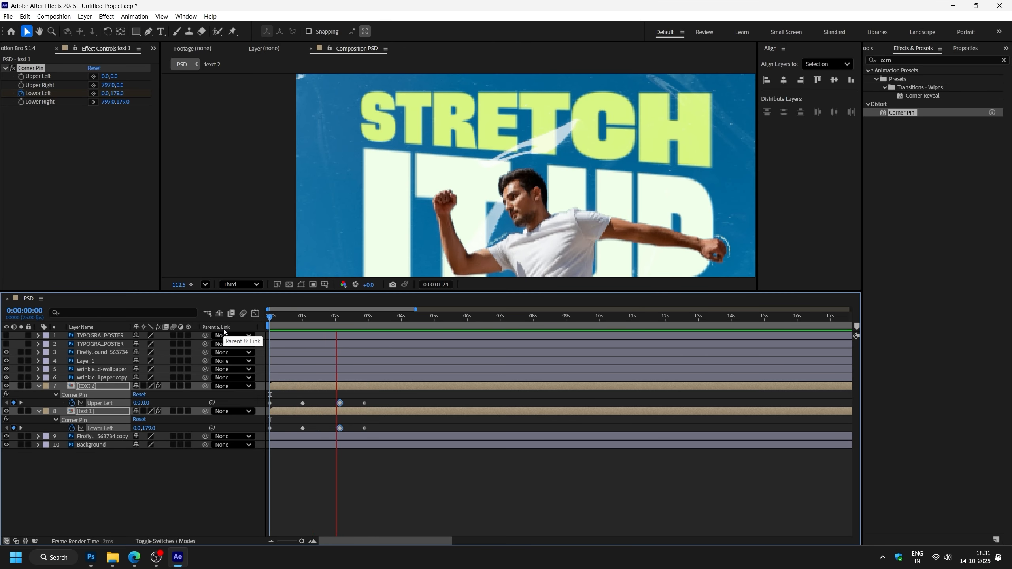
pyautogui.press('space')
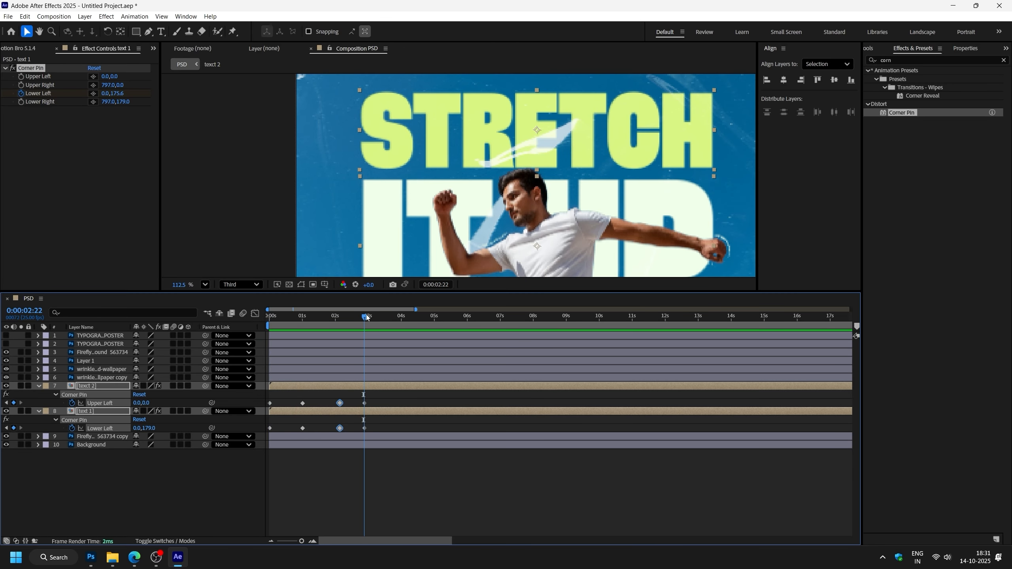
# - Keyframe text 1's Corner Pin Lower Right point at 0:00:03:24, raise it to 797.0,117.7 at 0:00:05:00, and preview the motion
pyautogui.press('h')
pyautogui.moveTo(660, 186); pyautogui.dragTo(604, 176)
pyautogui.press('v')
pyautogui.moveTo(369, 320); pyautogui.dragTo(401, 325)
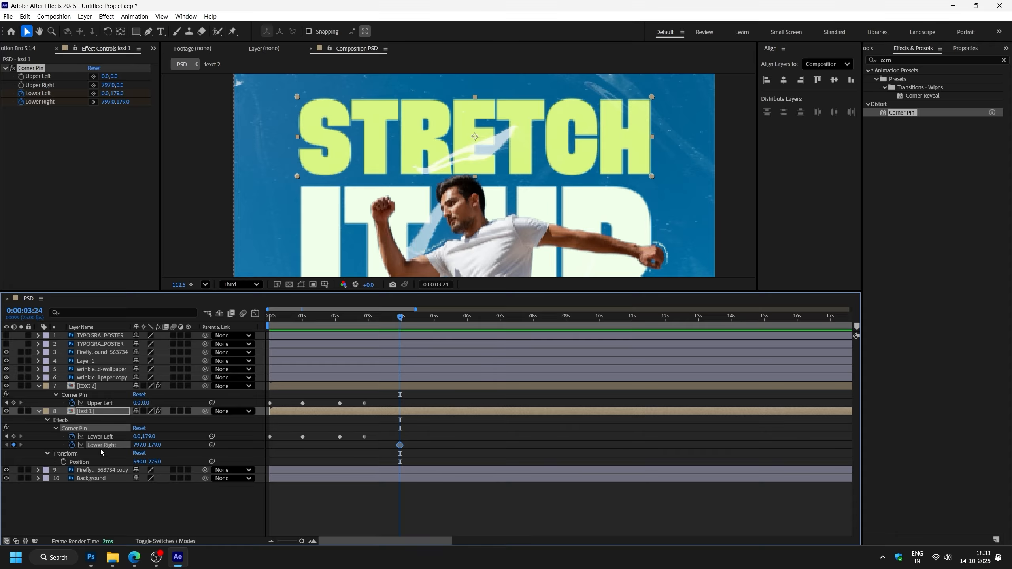
pyautogui.moveTo(414, 322); pyautogui.dragTo(435, 321)
pyautogui.moveTo(653, 176); pyautogui.dragTo(653, 149)
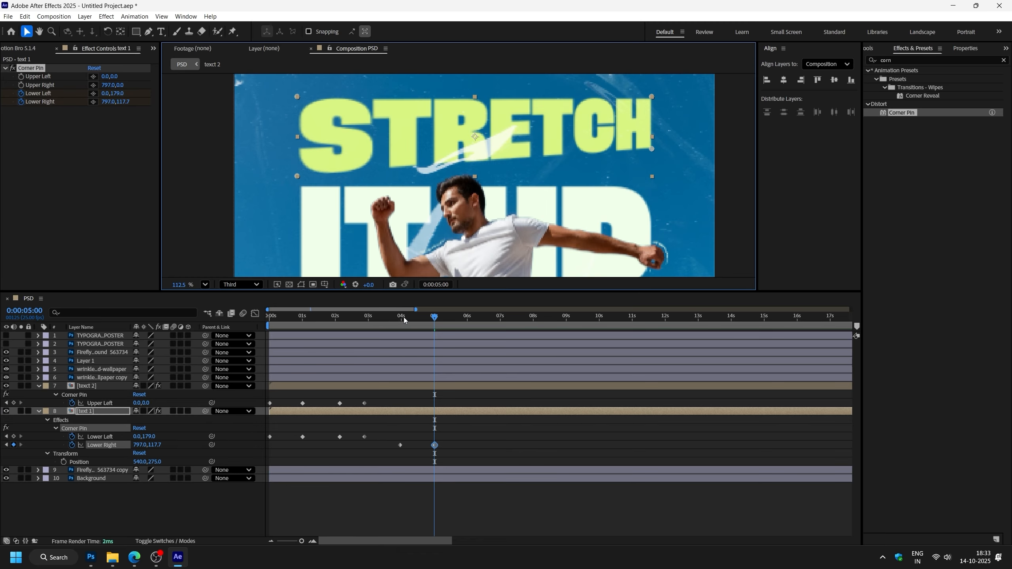
pyautogui.press('space')
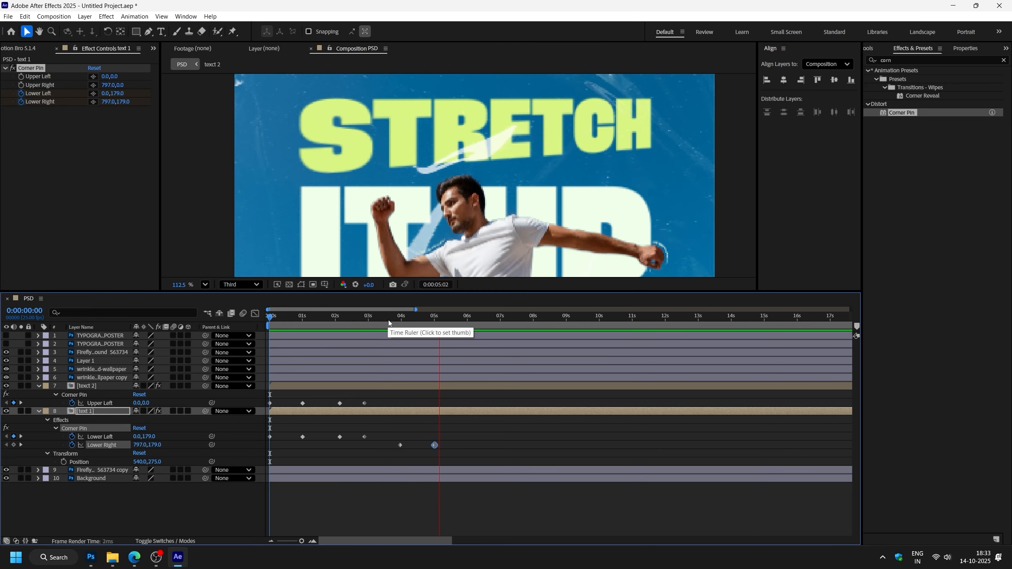
# - Enable keyframing for texct 2's Corner Pin Upper Right point and align its keyframe with text 1's first Lower Right keyframe
pyautogui.click(434, 317)
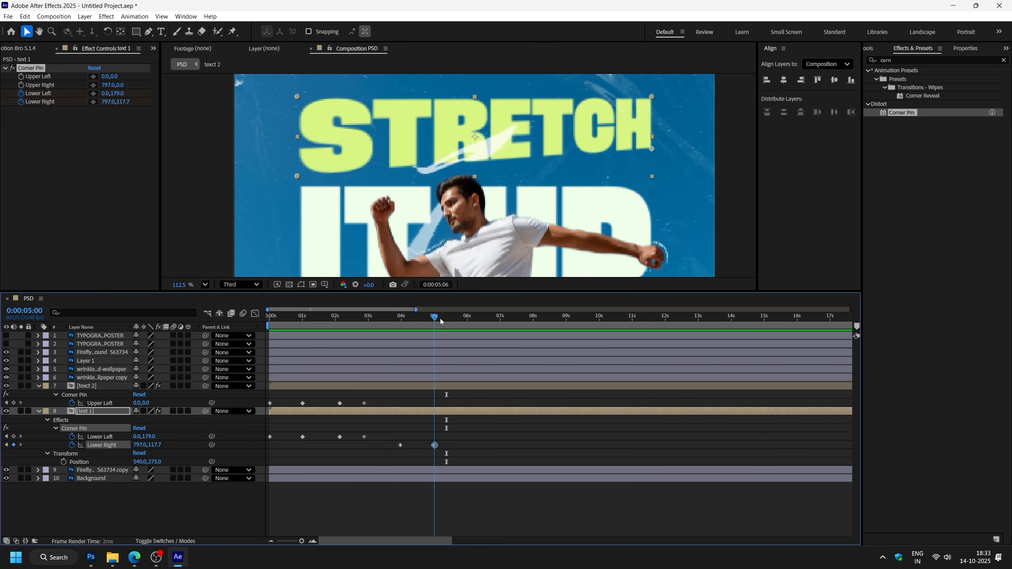
pyautogui.click(437, 386)
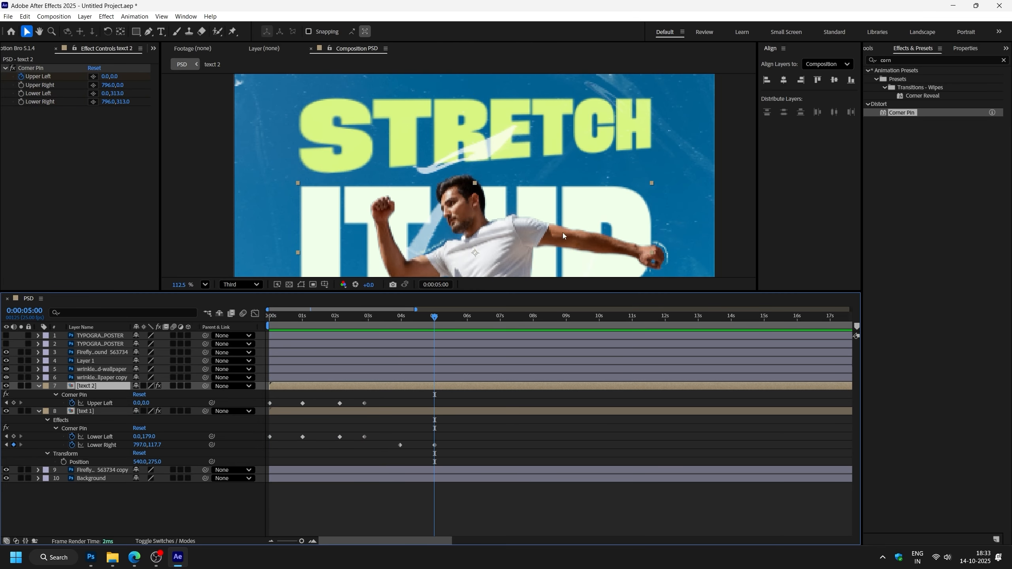
pyautogui.click(21, 85)
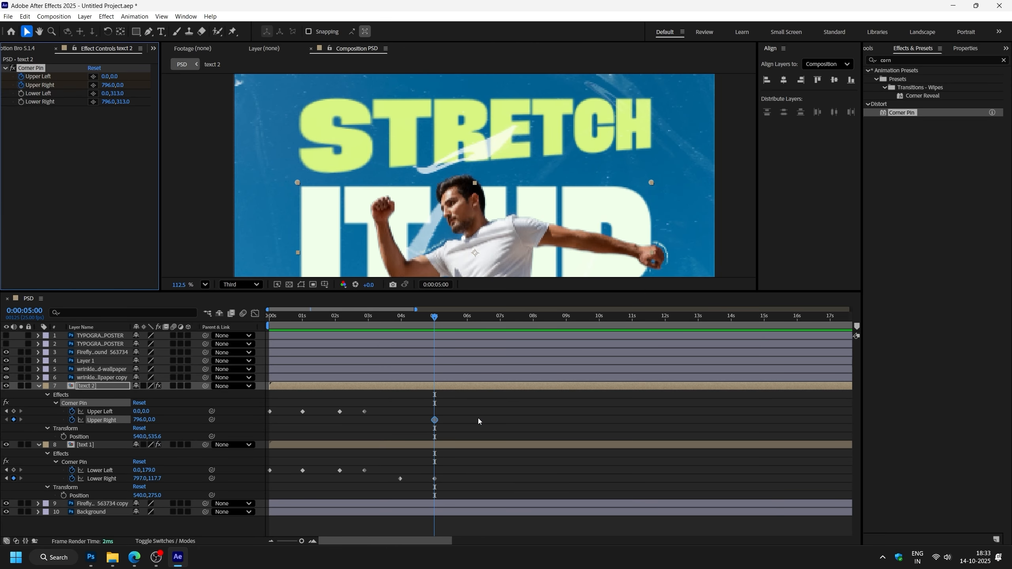
pyautogui.moveTo(462, 326); pyautogui.dragTo(469, 327)
pyautogui.moveTo(434, 421); pyautogui.dragTo(400, 424)
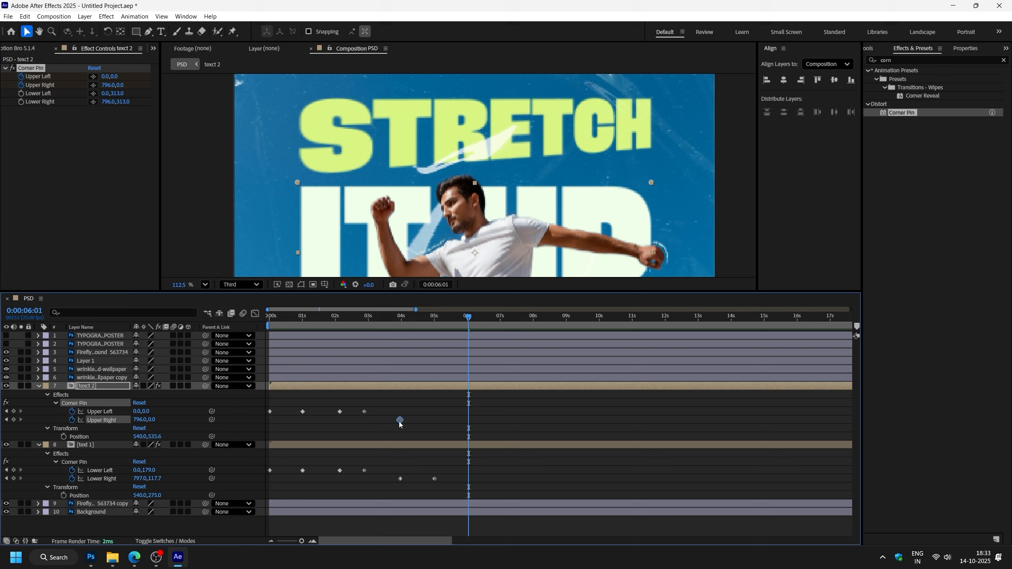
# - Raise texct 2's Corner Pin Upper Right point to 796.0,-72.9 at 0:00:05:00 and preview the whole animation
pyautogui.click(435, 327)
pyautogui.moveTo(651, 183); pyautogui.dragTo(653, 148)
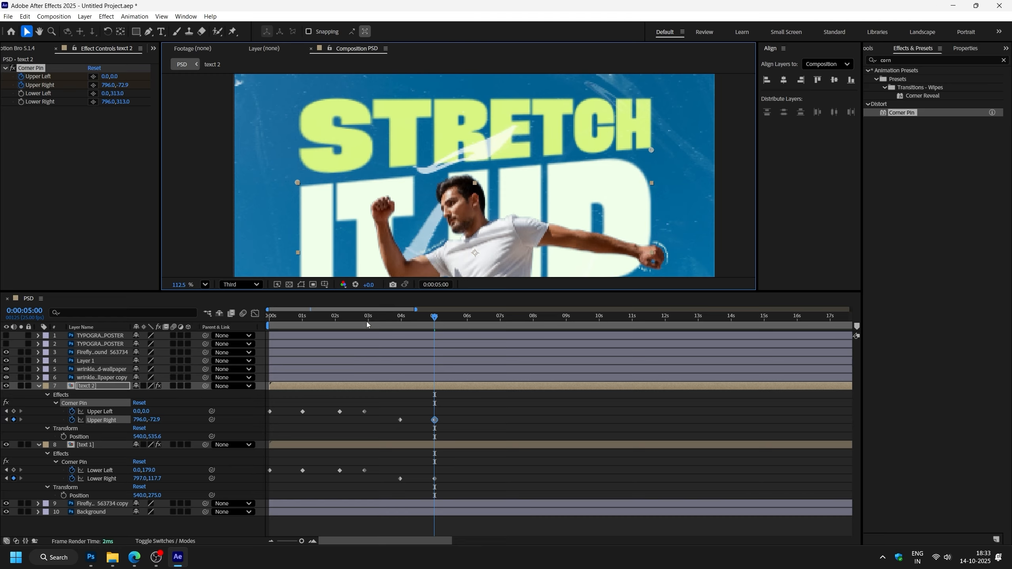
pyautogui.moveTo(368, 325); pyautogui.dragTo(399, 324)
pyautogui.press('space')
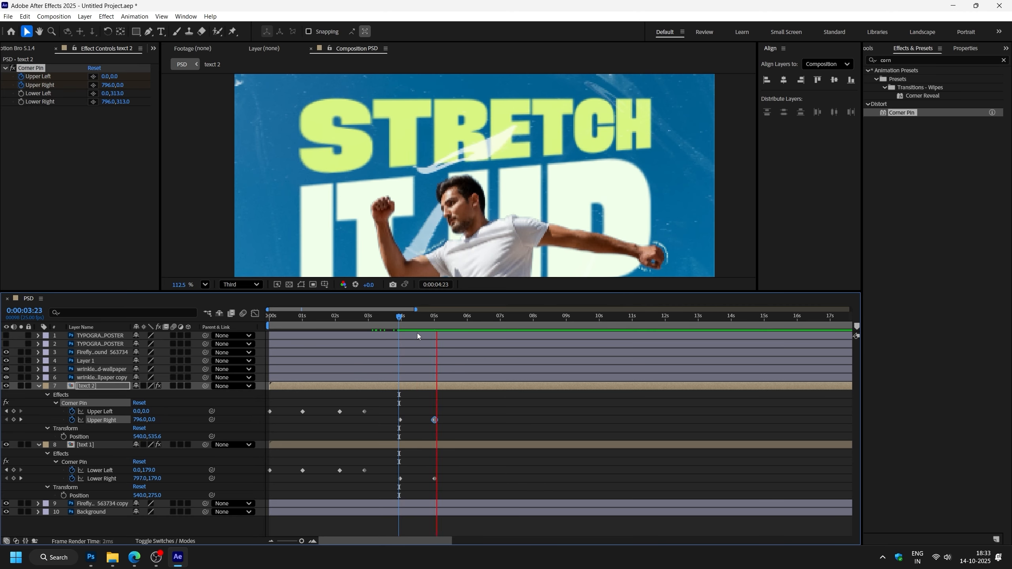
pyautogui.press('Home')
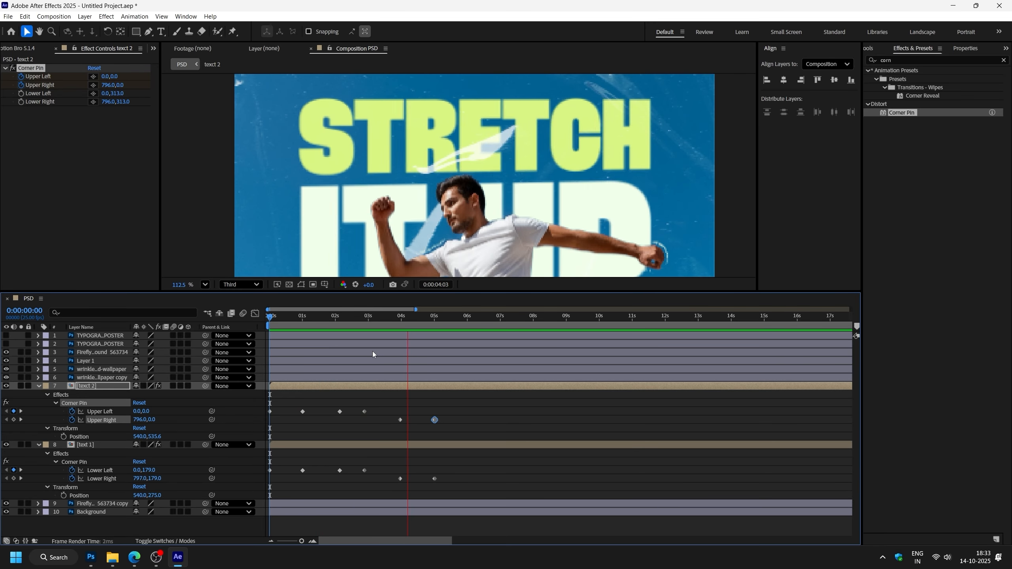
# - Copy both text layers' right-corner Corner Pin keyframes from 0:00:03:24 to about 0:00:06:01 and preview the motion
pyautogui.press('space')
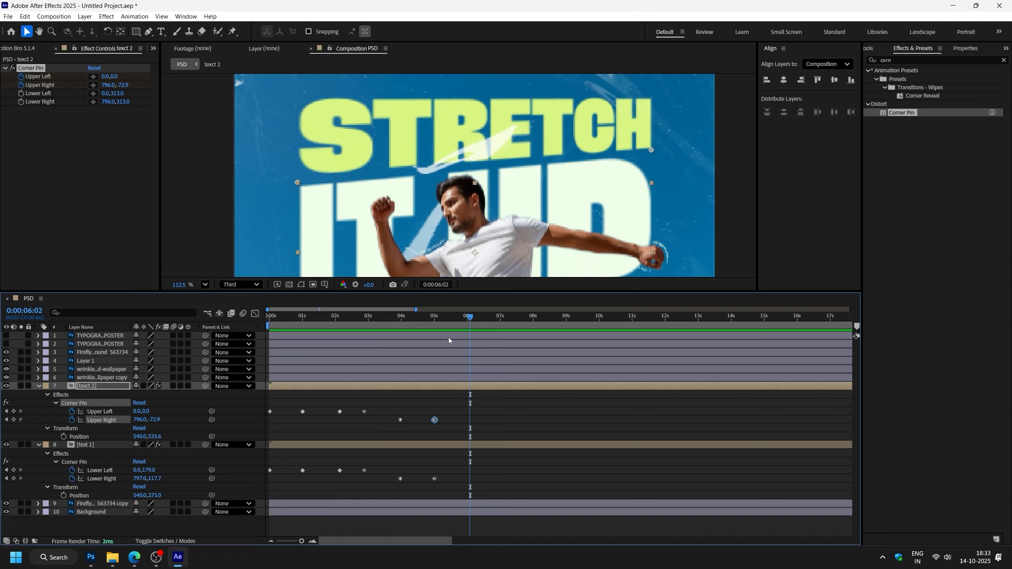
pyautogui.click(469, 317)
pyautogui.moveTo(406, 406); pyautogui.dragTo(396, 487)
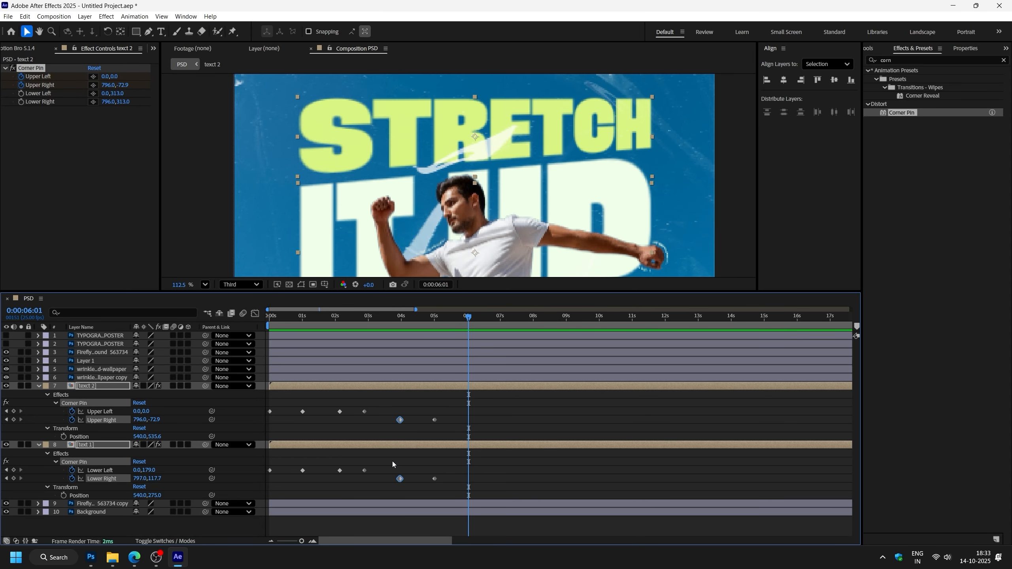
pyautogui.click(401, 317)
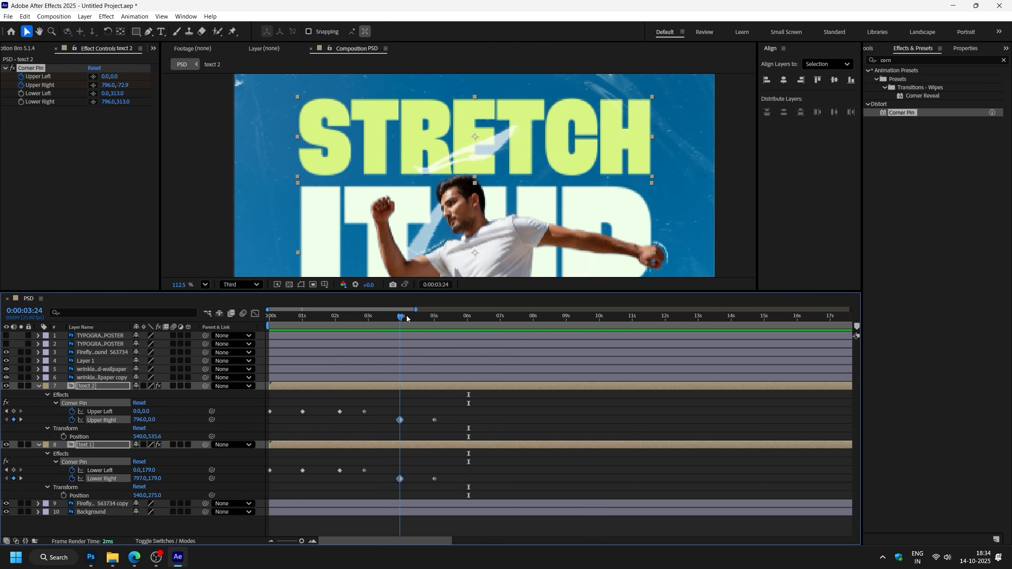
pyautogui.moveTo(463, 319); pyautogui.dragTo(397, 321)
pyautogui.hotkey('ctrl', 'v')
pyautogui.press('space')
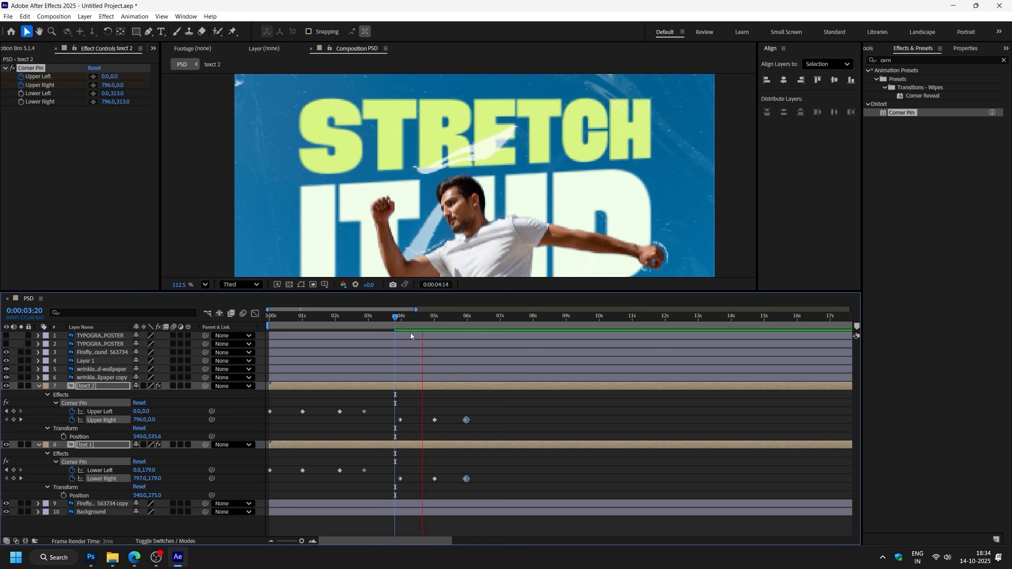
pyautogui.press('space')
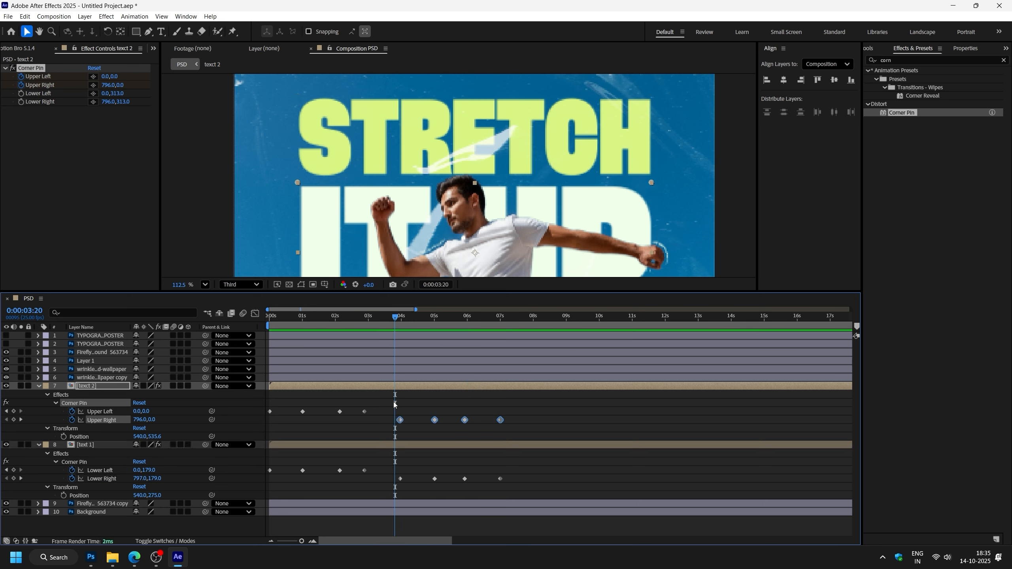
# - Review the right-corner keyframes on both text layers, including the raised hold from 0:00:05:00 to 0:00:05:23, and preview the animation
pyautogui.click(382, 401)
pyautogui.moveTo(384, 402); pyautogui.dragTo(510, 430)
pyautogui.moveTo(407, 323); pyautogui.dragTo(464, 337)
pyautogui.moveTo(400, 442); pyautogui.dragTo(404, 486)
pyautogui.click(436, 317)
pyautogui.moveTo(426, 413); pyautogui.dragTo(439, 489)
pyautogui.moveTo(455, 397); pyautogui.dragTo(470, 497)
pyautogui.moveTo(425, 404); pyautogui.dragTo(470, 497)
pyautogui.moveTo(425, 407); pyautogui.dragTo(467, 484)
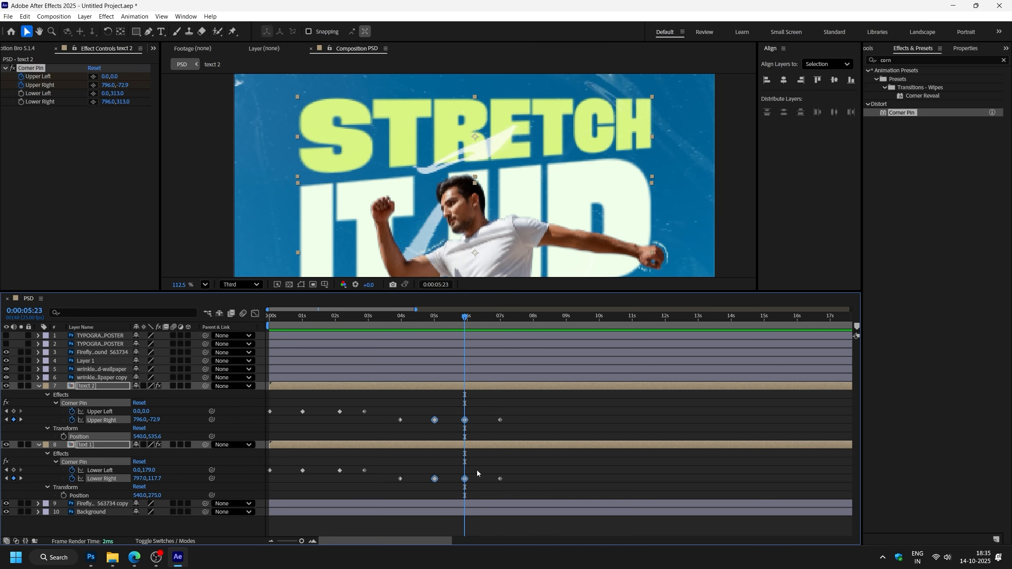
pyautogui.moveTo(475, 321); pyautogui.dragTo(500, 335)
pyautogui.press('space')
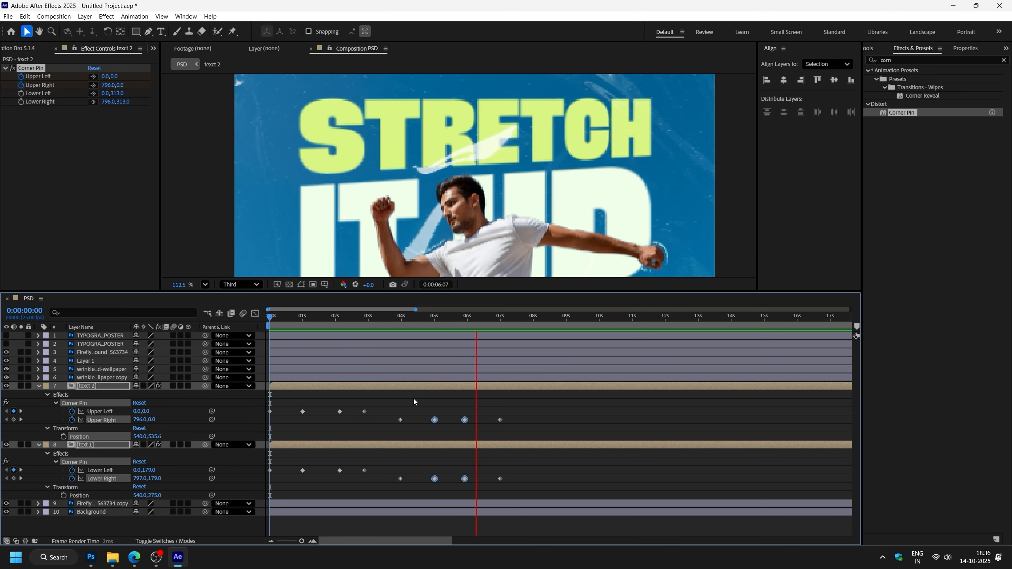
# - Compress all Corner Pin keyframes on both text layers proportionally to end at about 0:00:04:00 and preview the result
pyautogui.click(544, 483)
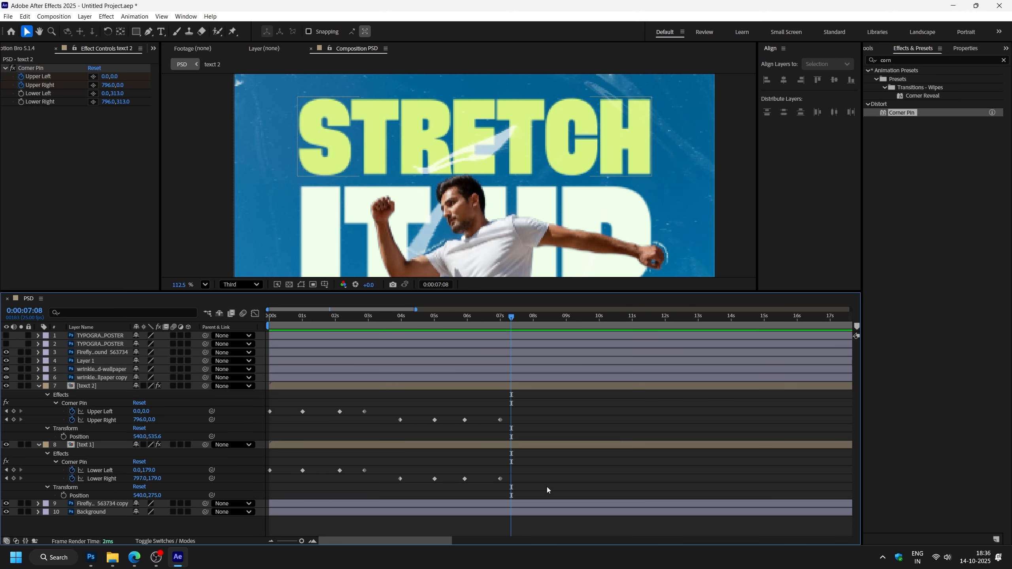
pyautogui.moveTo(272, 398); pyautogui.dragTo(515, 503)
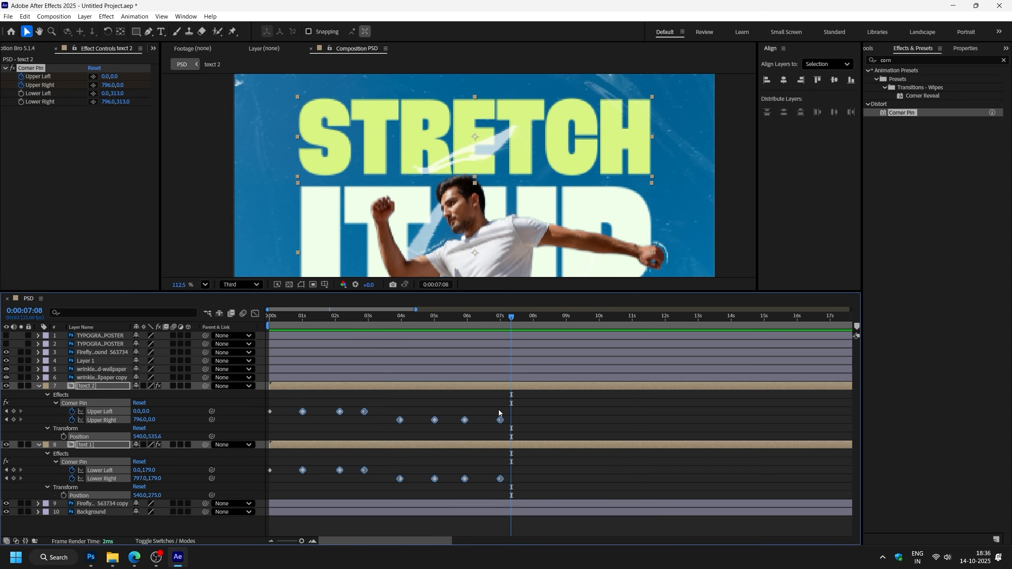
pyautogui.click(404, 317)
pyautogui.moveTo(502, 422); pyautogui.dragTo(248, 389)
pyautogui.moveTo(501, 420); pyautogui.dragTo(400, 419)
pyautogui.press('Home')
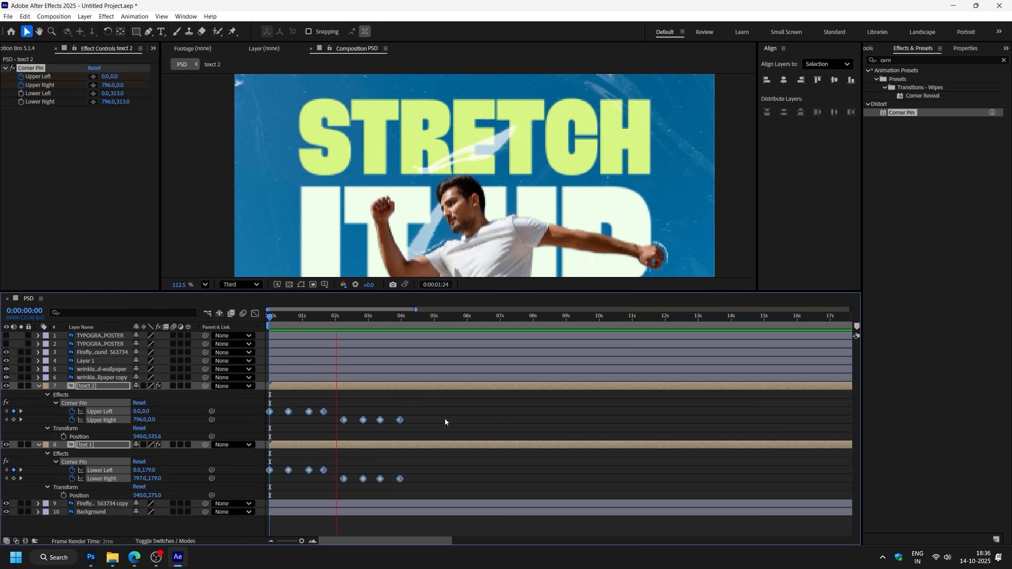
# - Tighten the selected Corner Pin keyframes further to end at about 0:00:03:00 and preview the faster timing
pyautogui.click(366, 316)
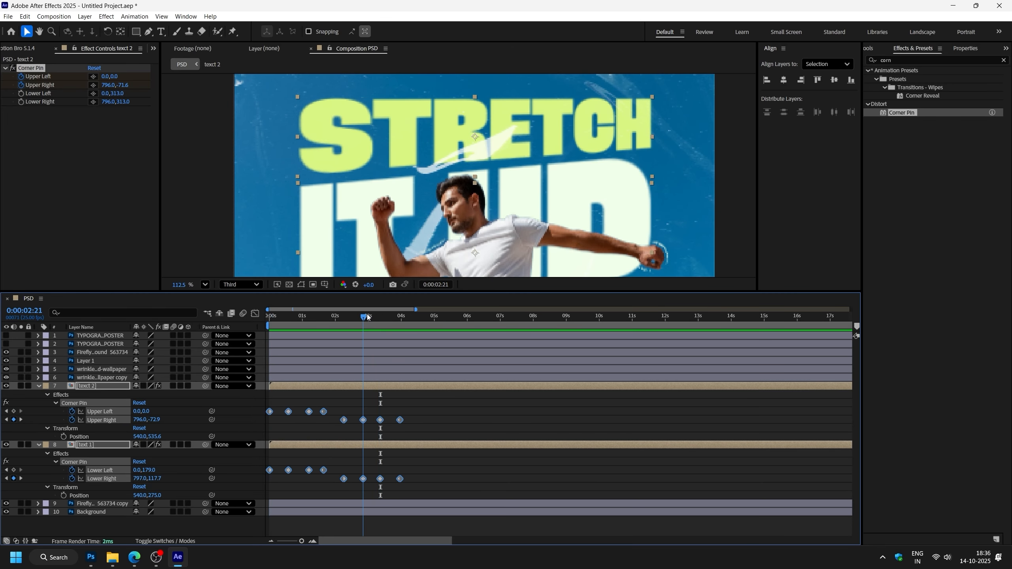
pyautogui.moveTo(401, 420); pyautogui.dragTo(368, 421)
pyautogui.press('space')
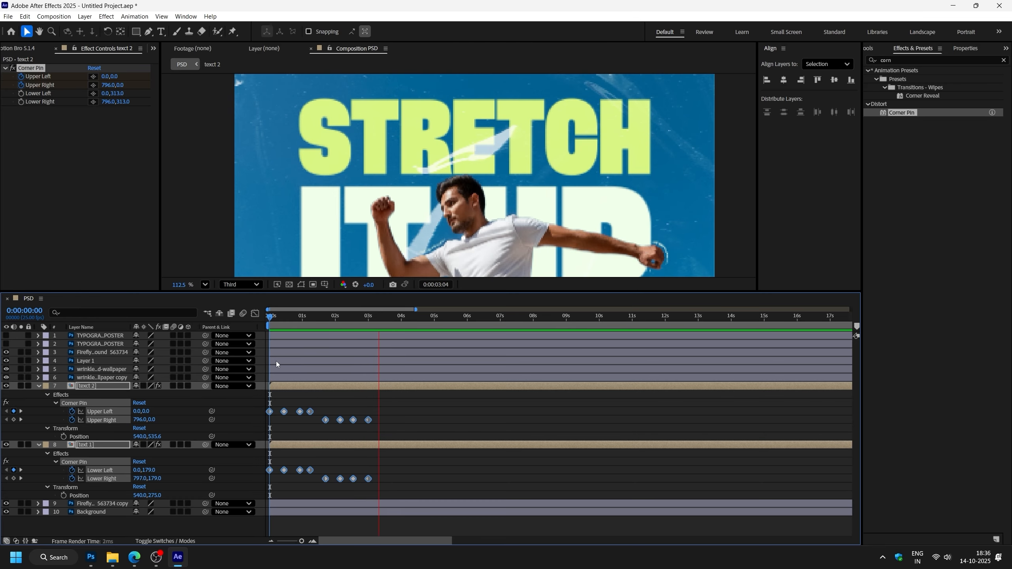
pyautogui.press('space')
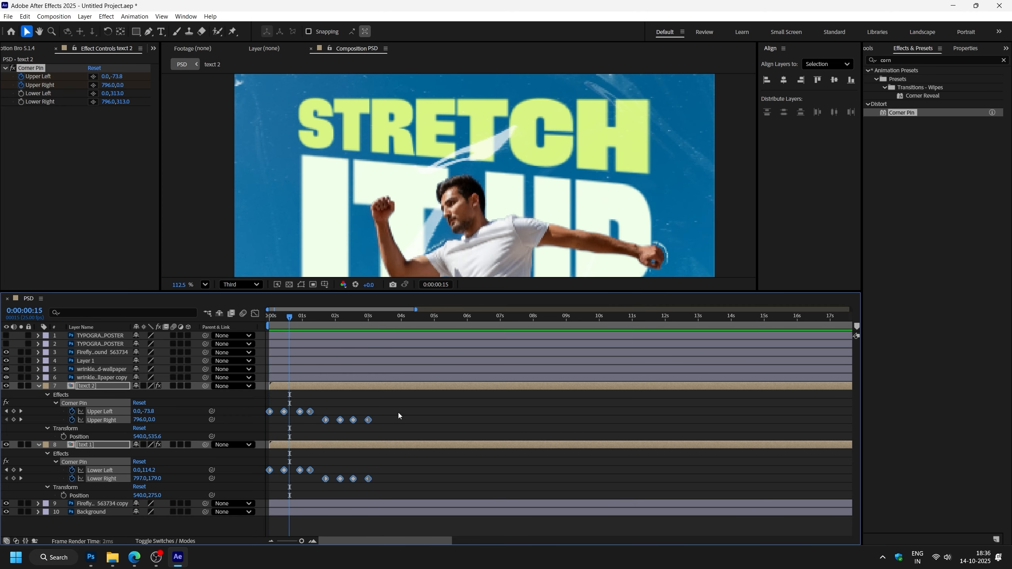
# - Apply Easy Ease to all Corner Pin keyframes on both text layers and preview the eased motion
pyautogui.press('F9')
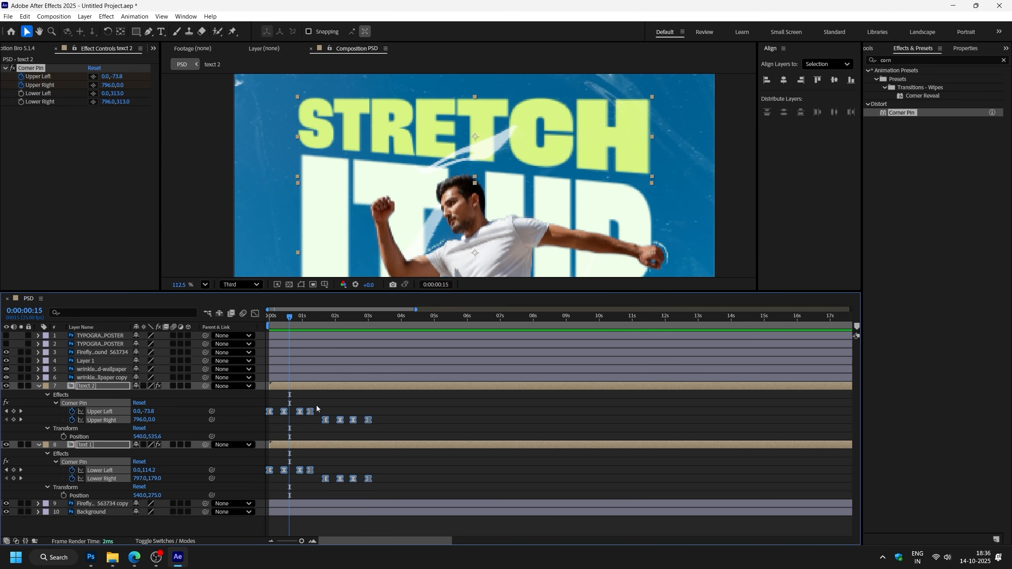
pyautogui.press('Home')
pyautogui.press('space')
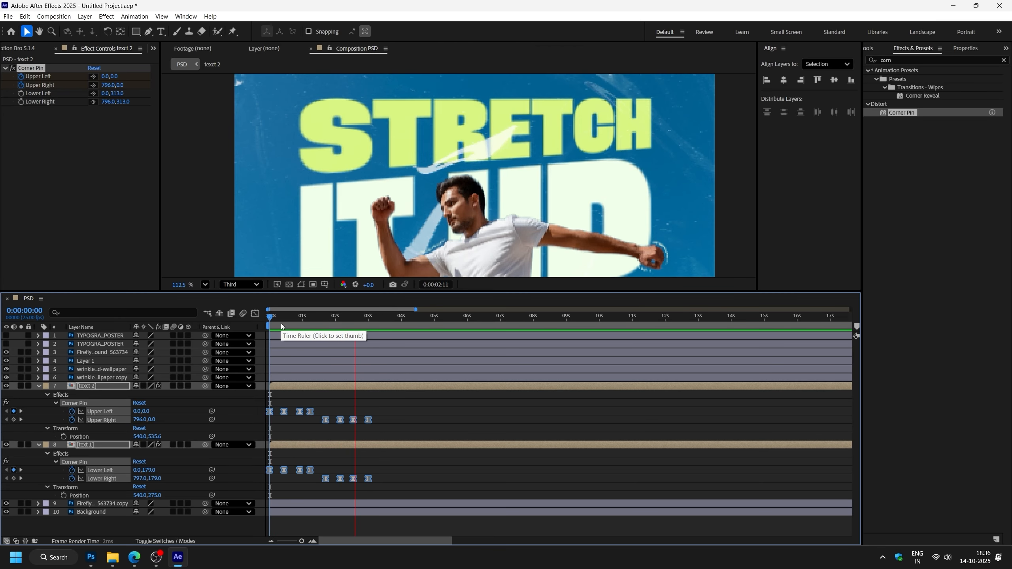
pyautogui.press('space')
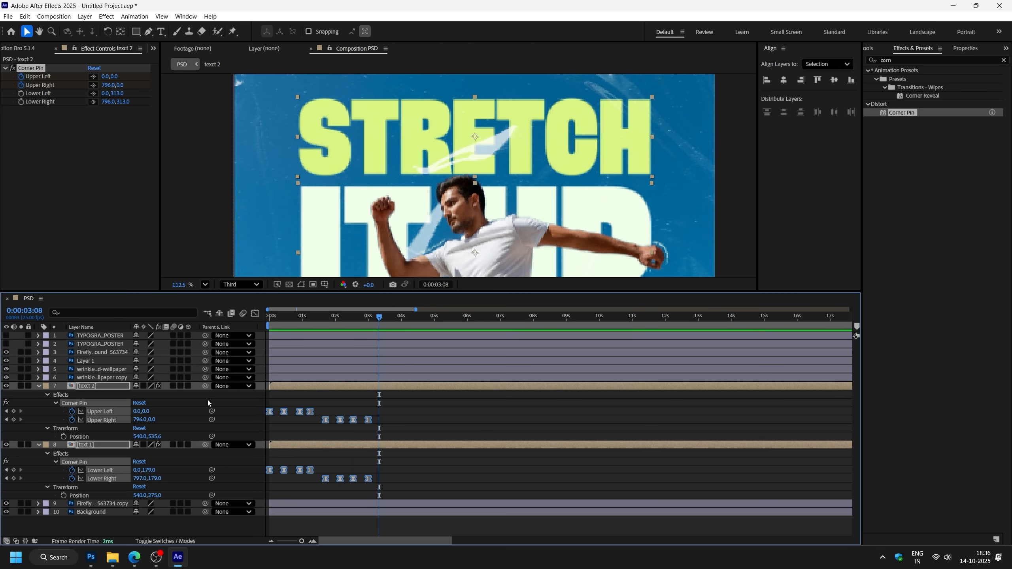
# - Collapse texct 2 and text 1, enable motion blur on both layers, and preview the animation
pyautogui.click(39, 385)
pyautogui.click(40, 394)
pyautogui.moveTo(173, 388); pyautogui.dragTo(174, 394)
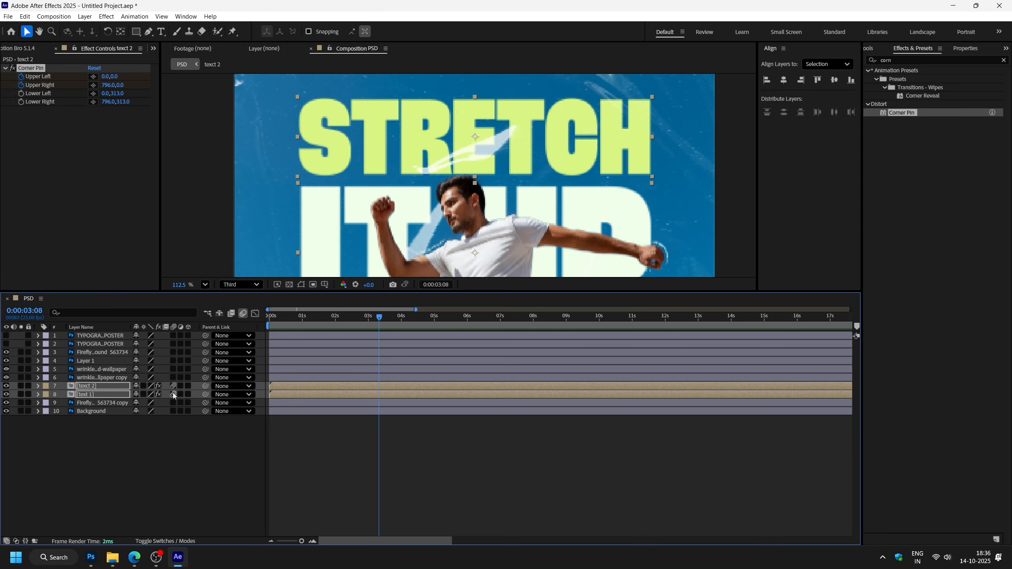
pyautogui.press('space')
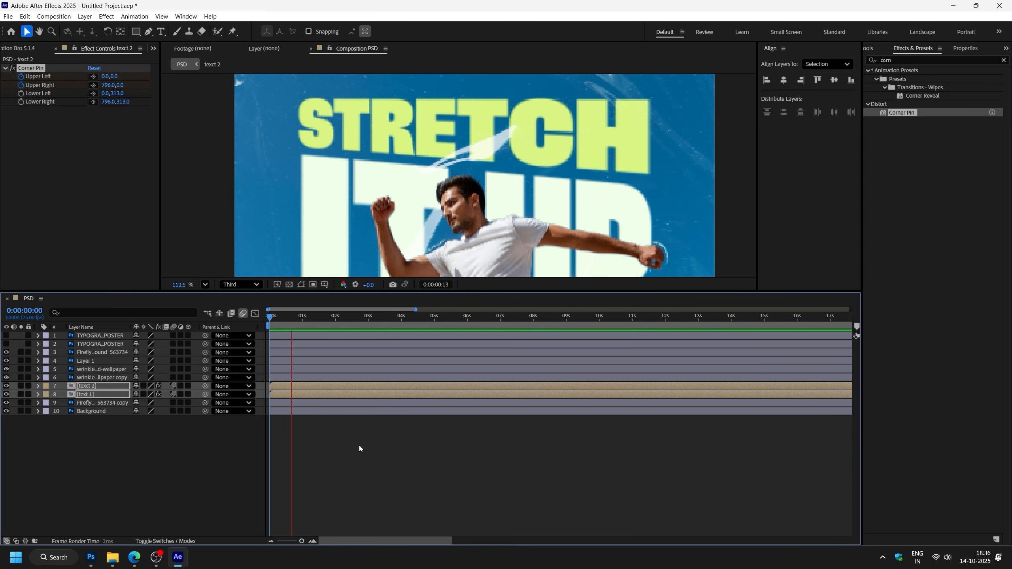
pyautogui.press('space')
# - Reveal both text layers' keyframes, compress them to end at about 0:00:01:24, and preview the new timing
pyautogui.press('u')
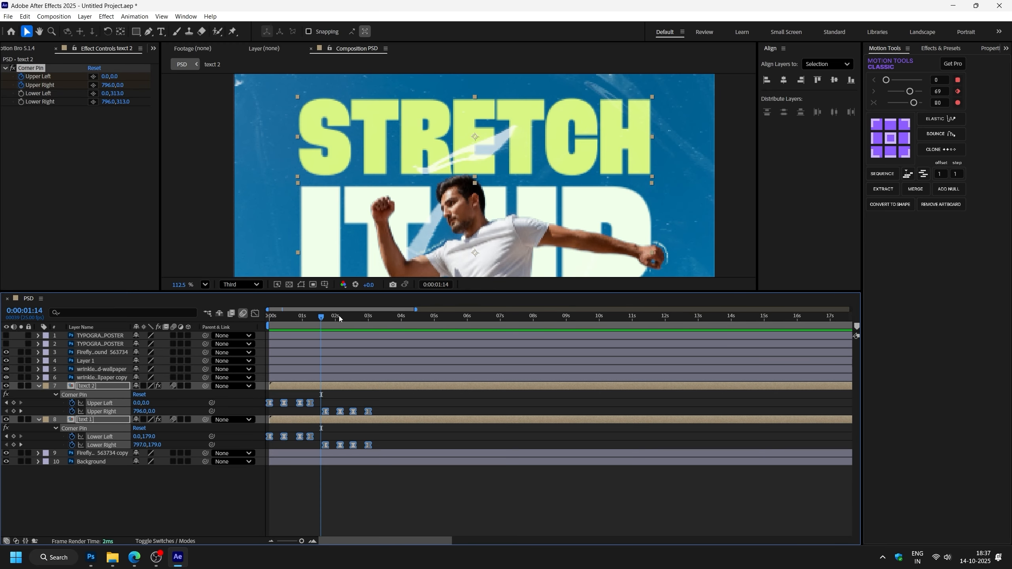
pyautogui.click(334, 321)
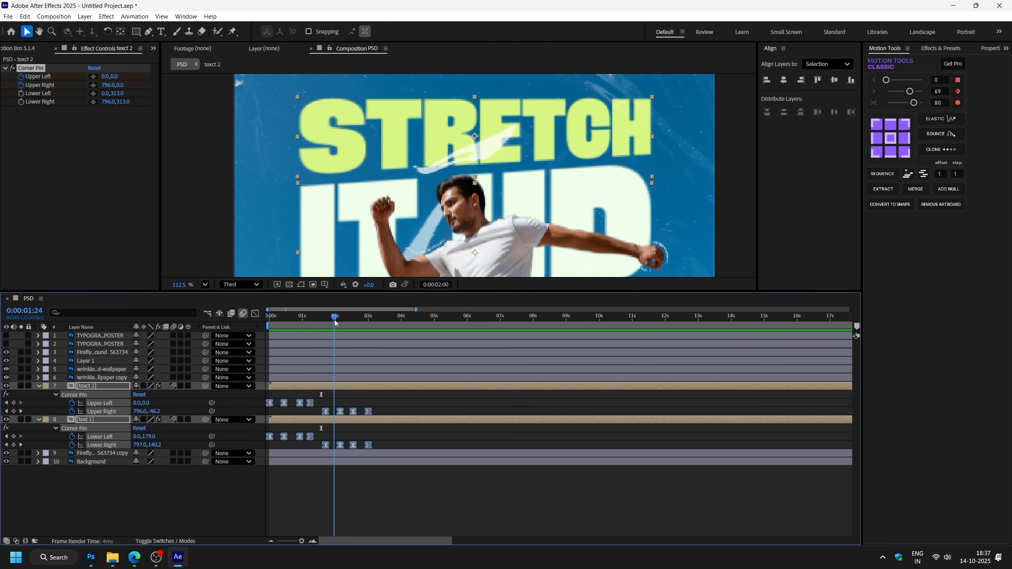
pyautogui.moveTo(368, 412); pyautogui.dragTo(334, 412)
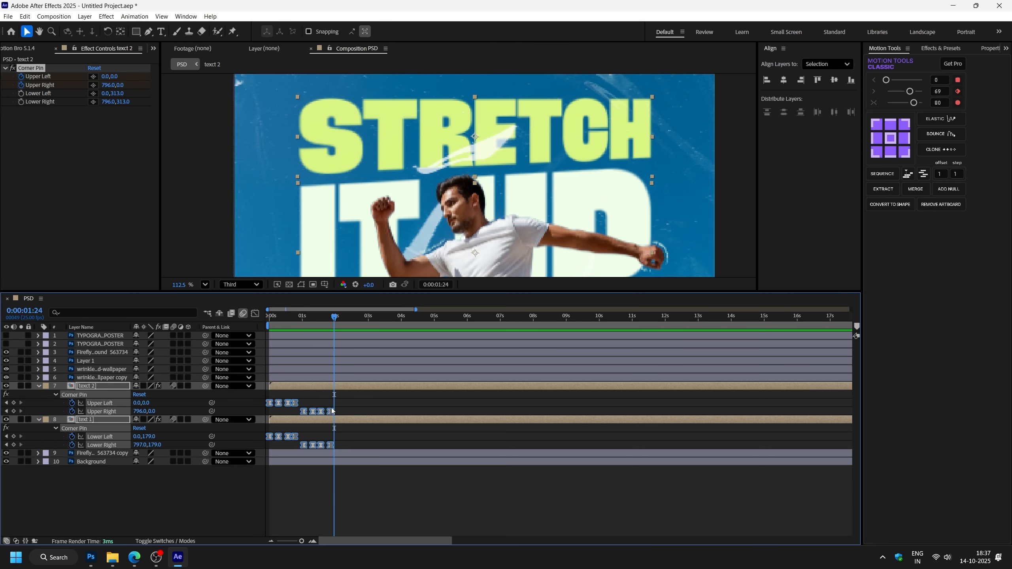
pyautogui.press('Home')
pyautogui.press('space')
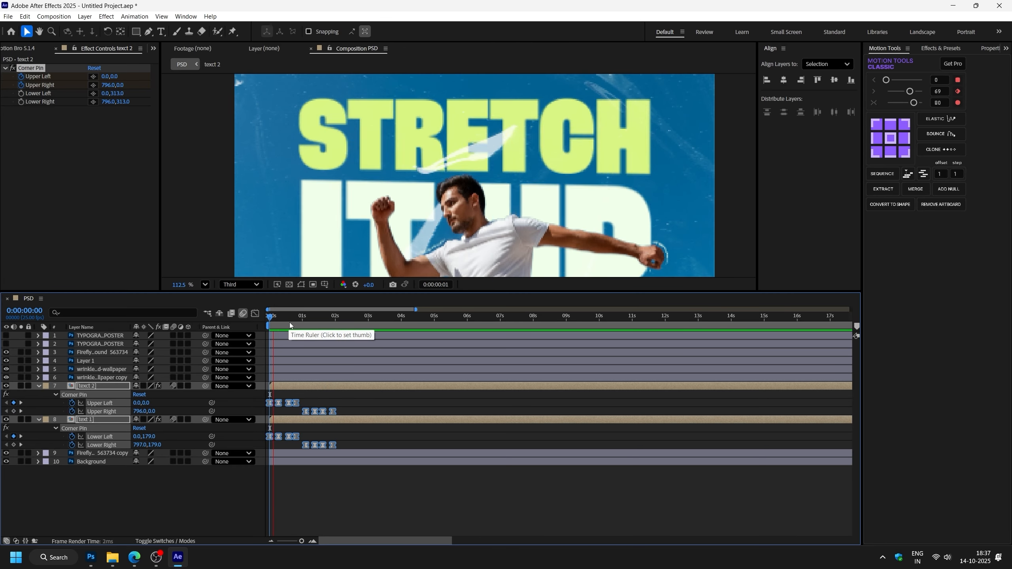
pyautogui.press('space')
# - Reshape the keyframes' speed graph into sharp early peaks with long ease-outs, preview it, and return to the layer timeline
pyautogui.moveTo(346, 396); pyautogui.dragTo(263, 419)
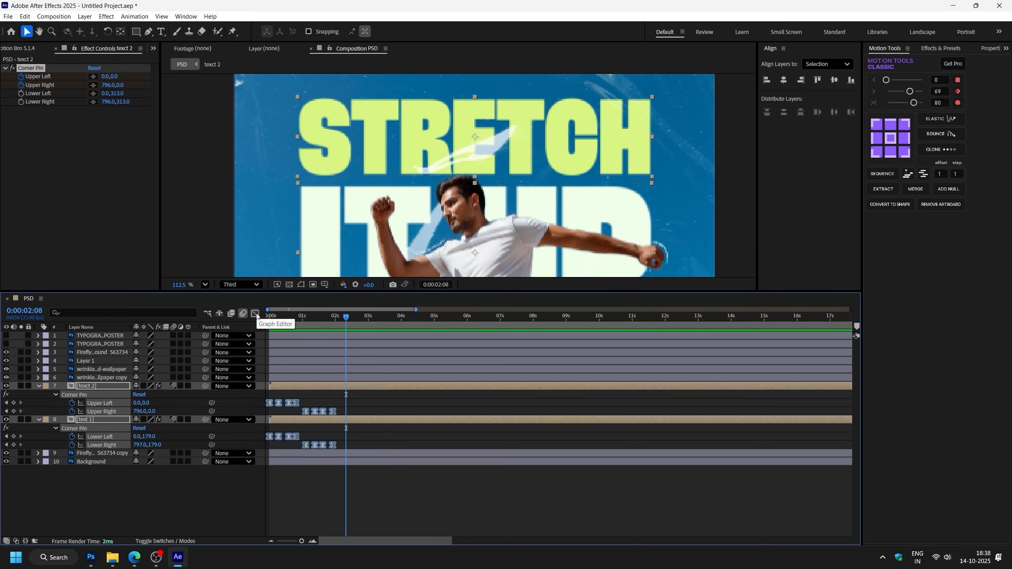
pyautogui.click(256, 314)
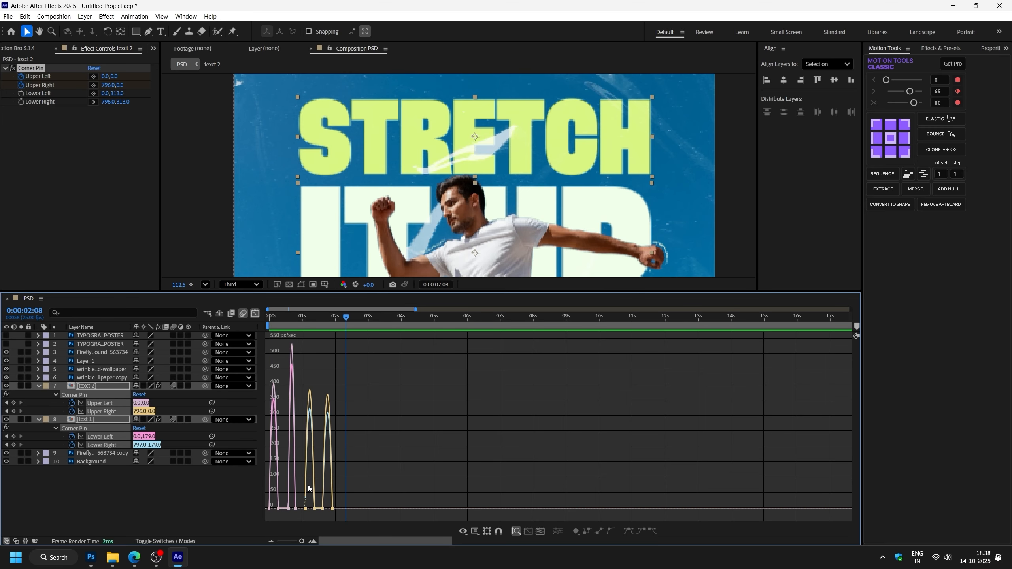
pyautogui.scroll(5, 310, 488)
pyautogui.scroll(-6, 343, 482)
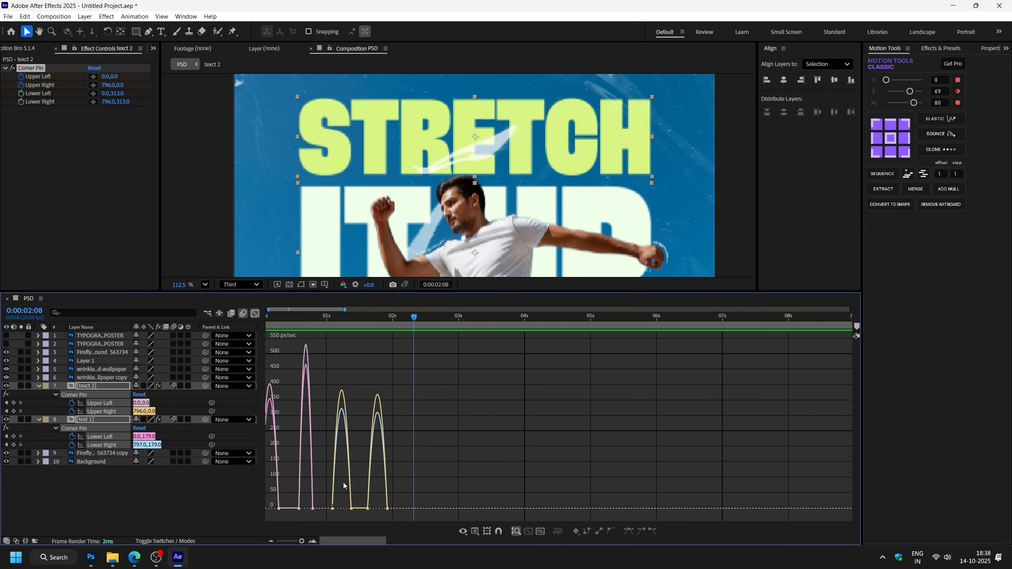
pyautogui.scroll(3, 389, 516)
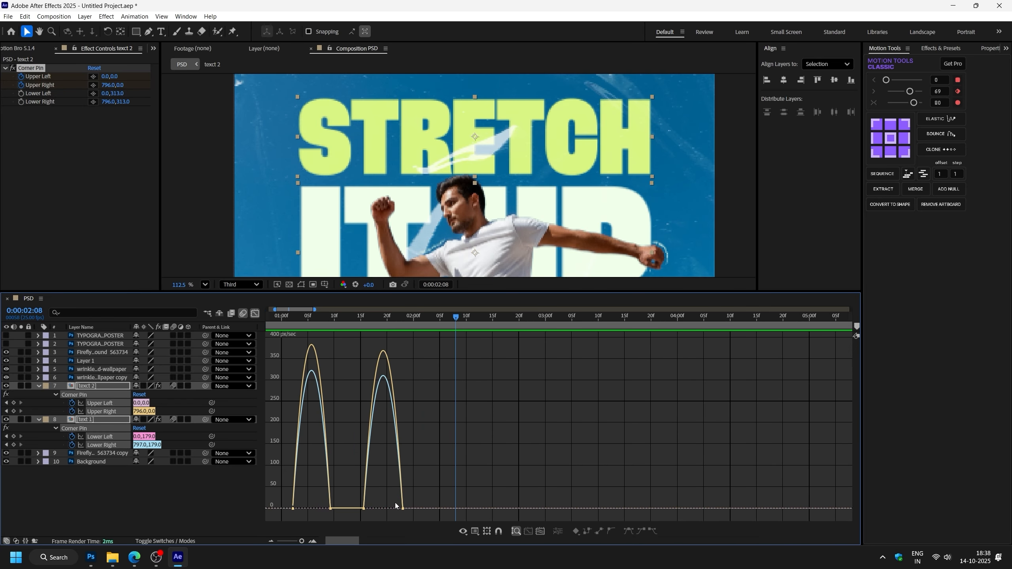
pyautogui.moveTo(395, 512); pyautogui.dragTo(505, 510)
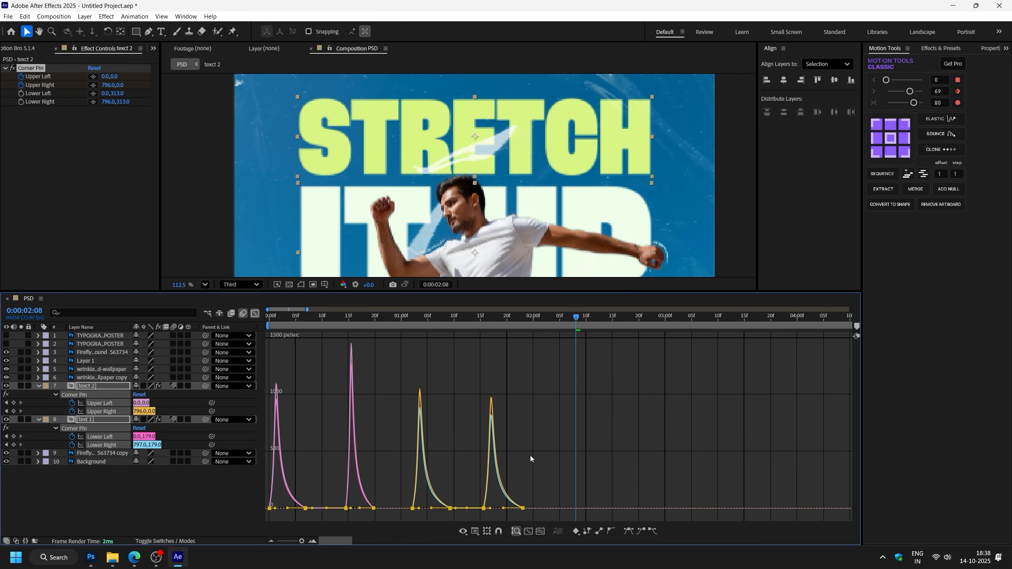
pyautogui.moveTo(322, 315); pyautogui.dragTo(269, 316)
pyautogui.press('space')
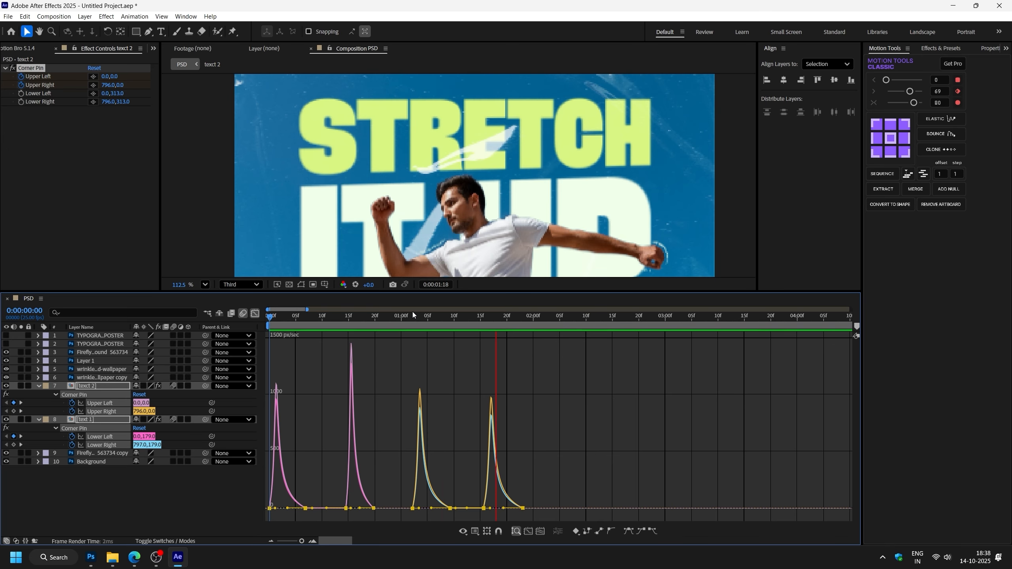
pyautogui.hotkey('shift', 'F3')
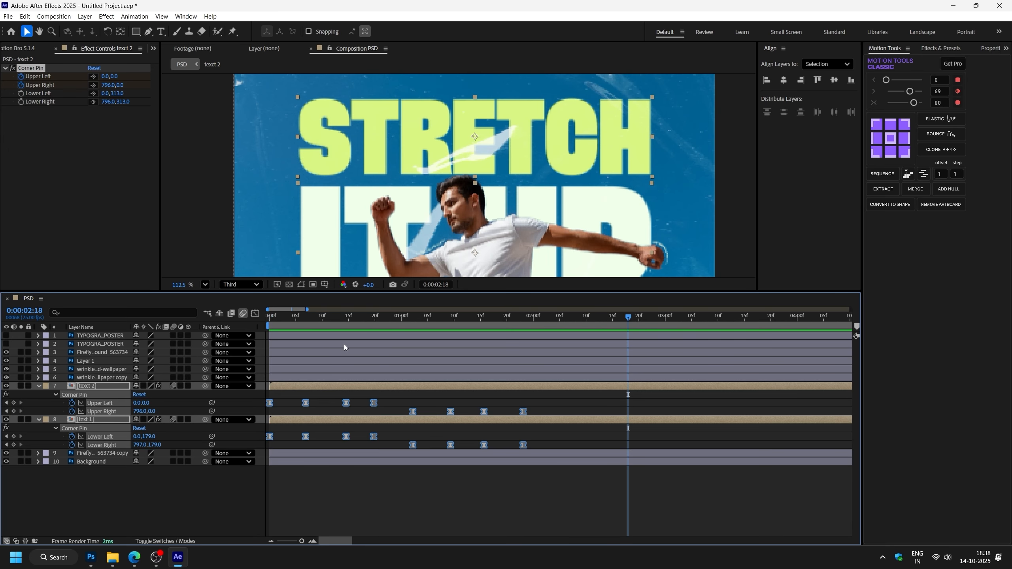
# - Show both TYPOGRAPHY POSTER layers and end the work area at about 0:00:02:00
pyautogui.press('space')
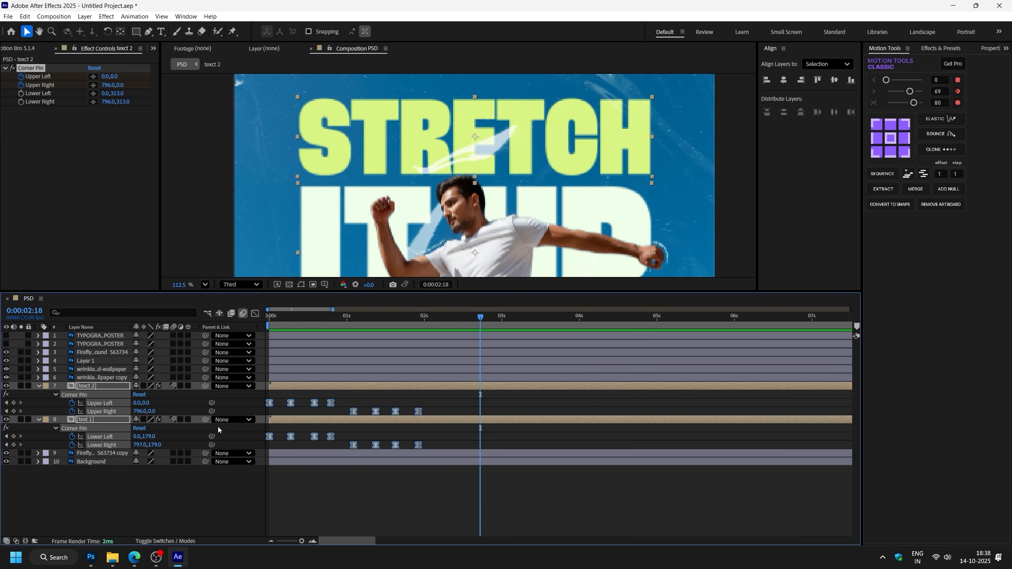
pyautogui.press('Home')
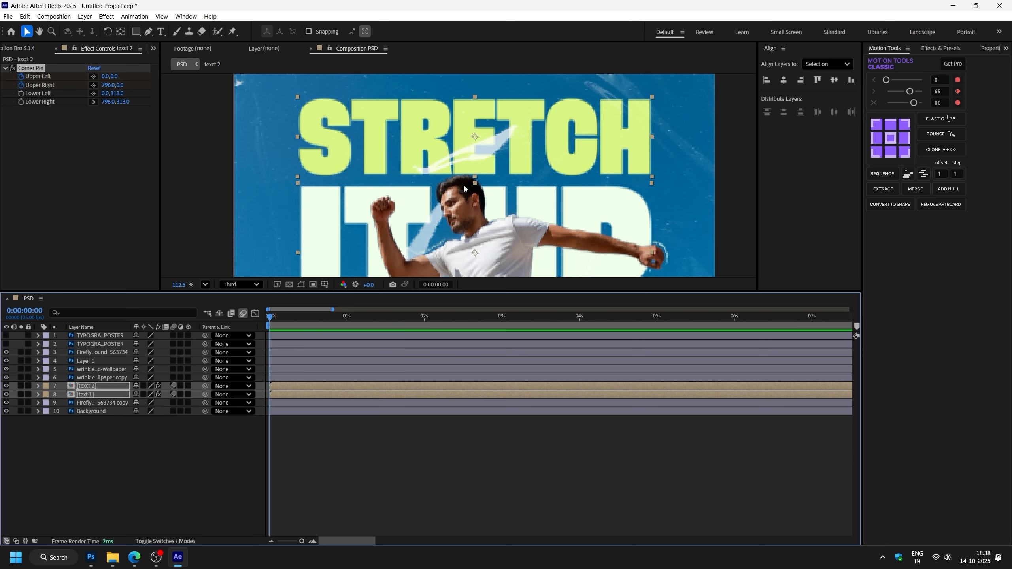
pyautogui.hotkey('shift', '/')
pyautogui.moveTo(431, 315); pyautogui.dragTo(426, 311)
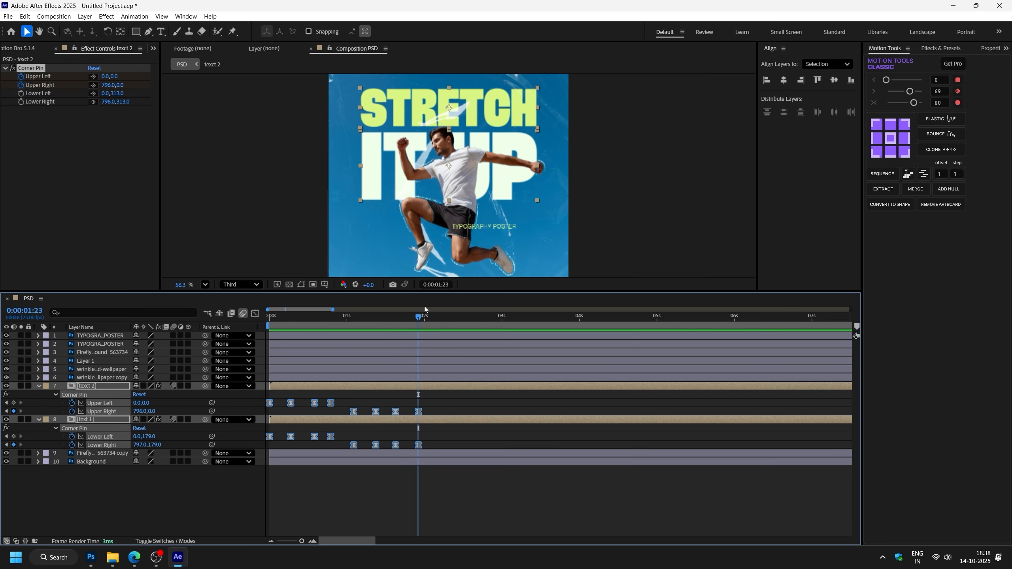
pyautogui.press('n')
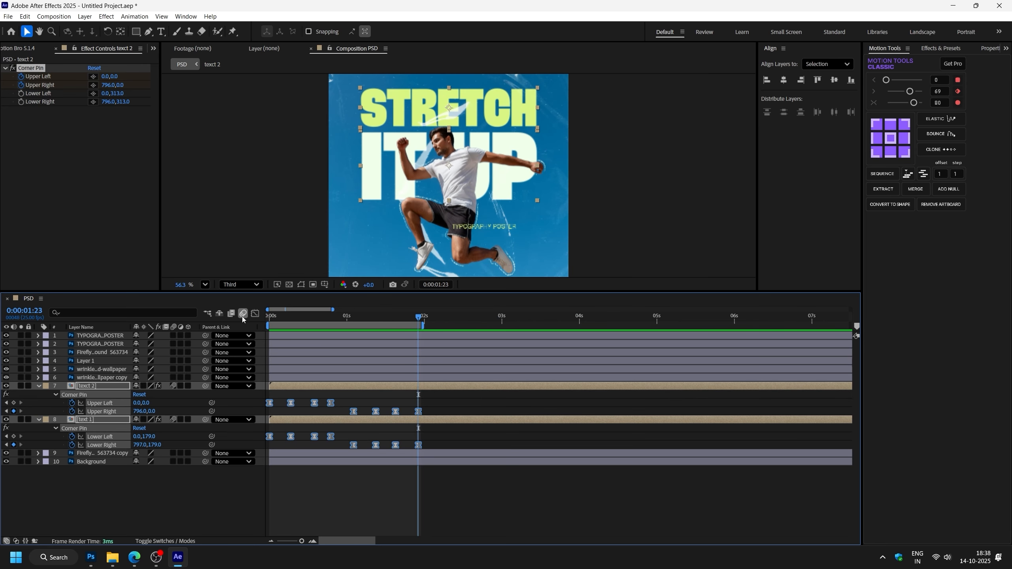
# - Maximize the composition viewer, set the preview resolution to Full, and play the finished loop
pyautogui.press('`')
pyautogui.press('space')
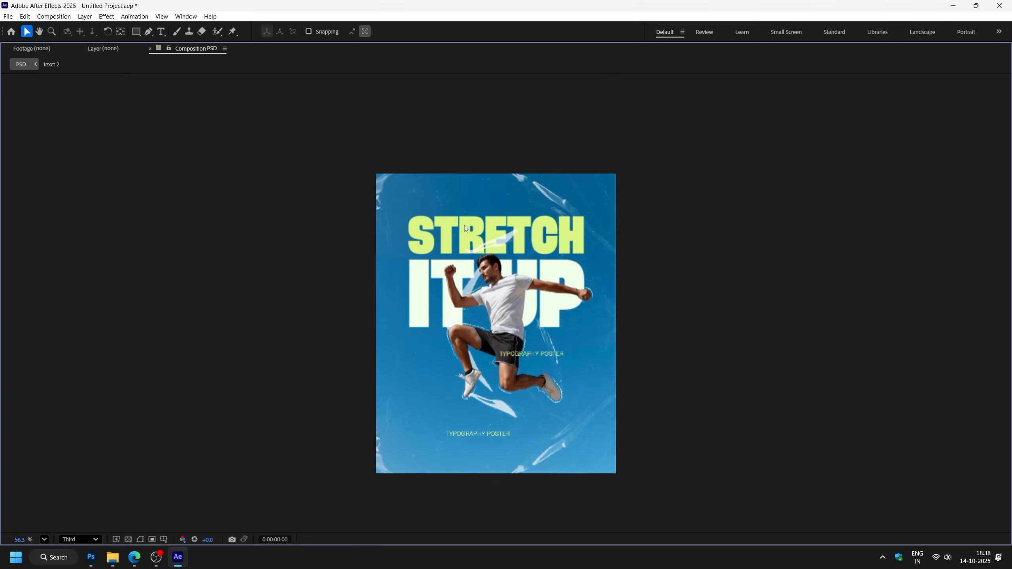
pyautogui.click(83, 540)
pyautogui.click(80, 473)
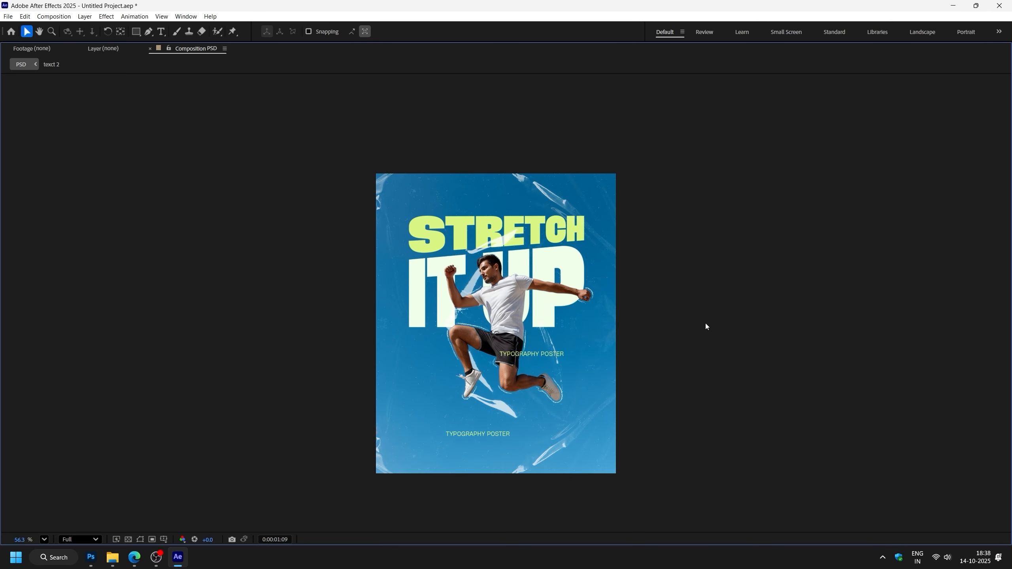
pyautogui.press('space')
pyautogui.moveTo(696, 314); pyautogui.dragTo(691, 306)
pyautogui.press('space')
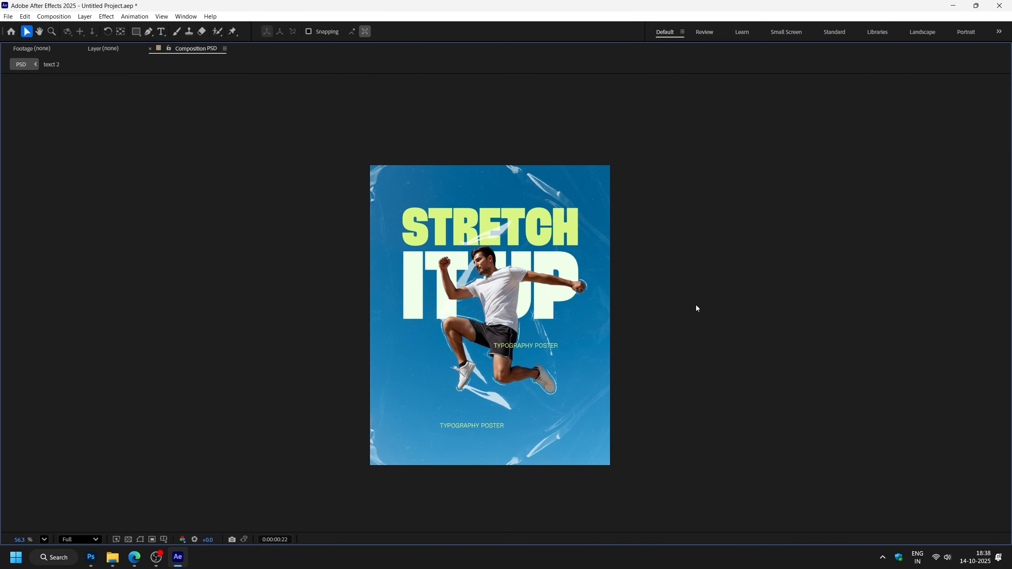